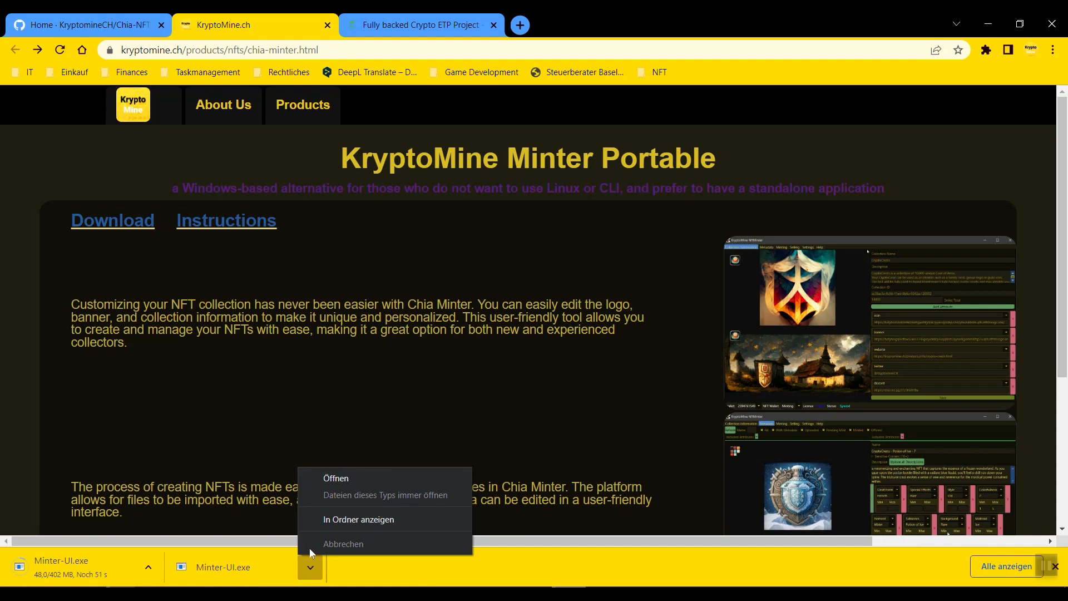
Create a folder named Kryptomine_Museum inside the Marketing Material NFT folder in File Explorer.
{"action": "left_click", "coordinate": [387, 578]}
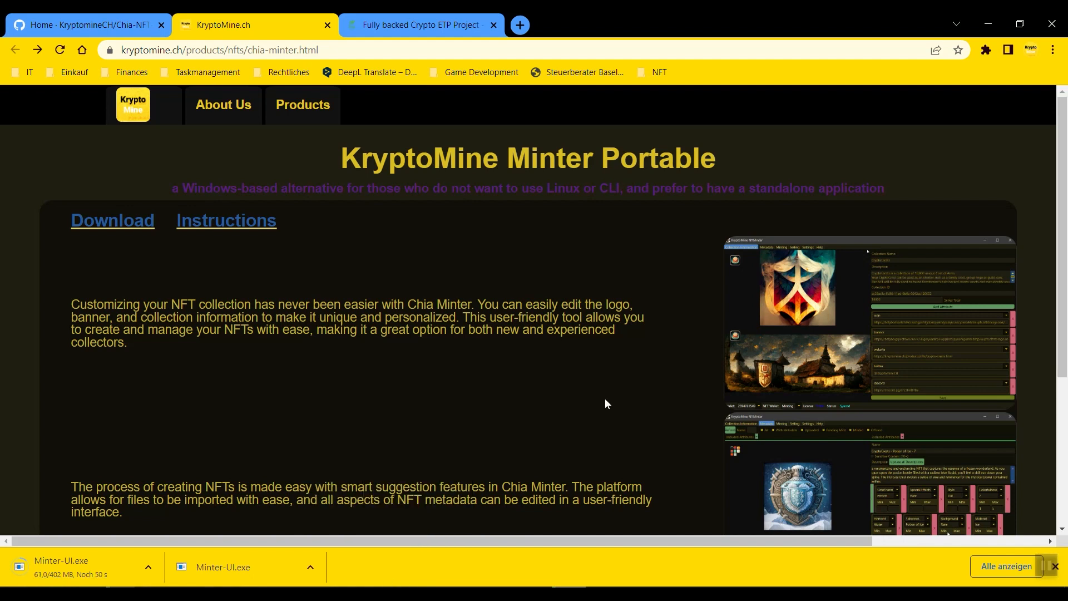
{"action": "left_click", "coordinate": [990, 23]}
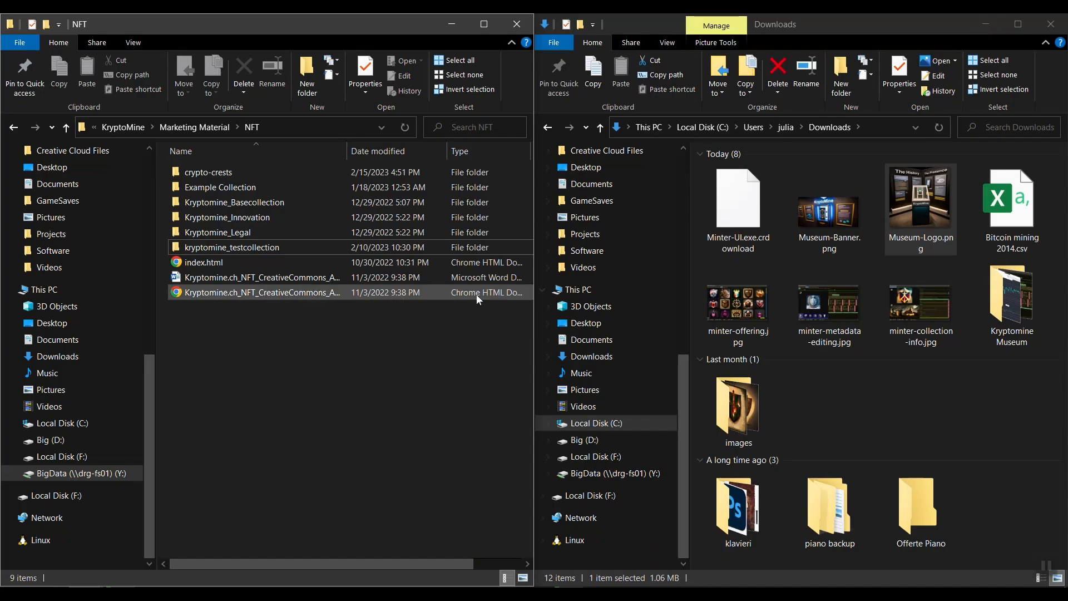
{"action": "right_click", "coordinate": [253, 386]}
{"action": "mouse_move", "coordinate": [382, 356]}
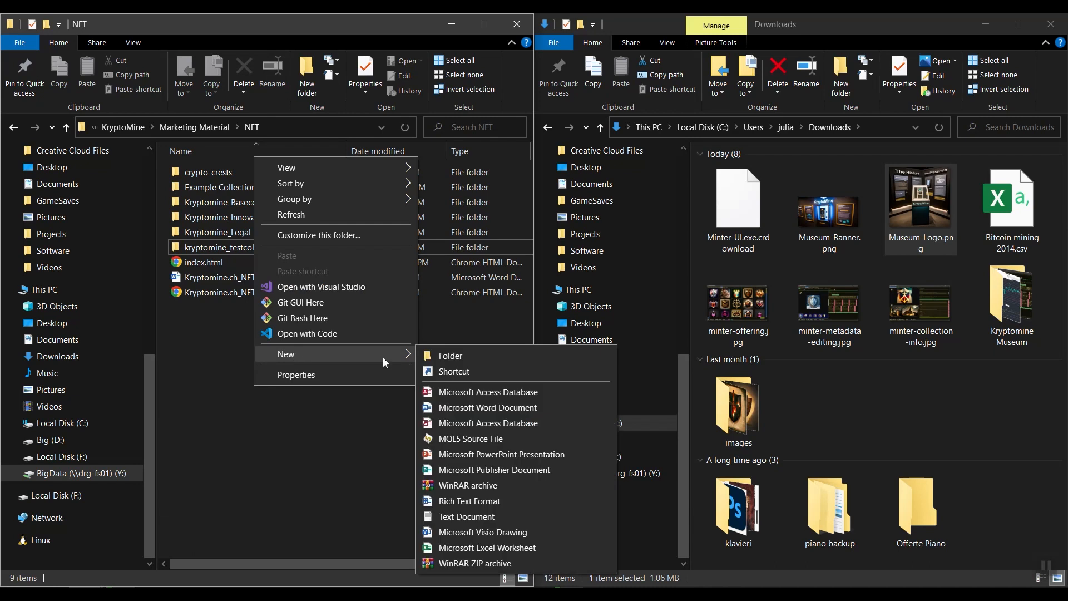
{"action": "left_click", "coordinate": [462, 356]}
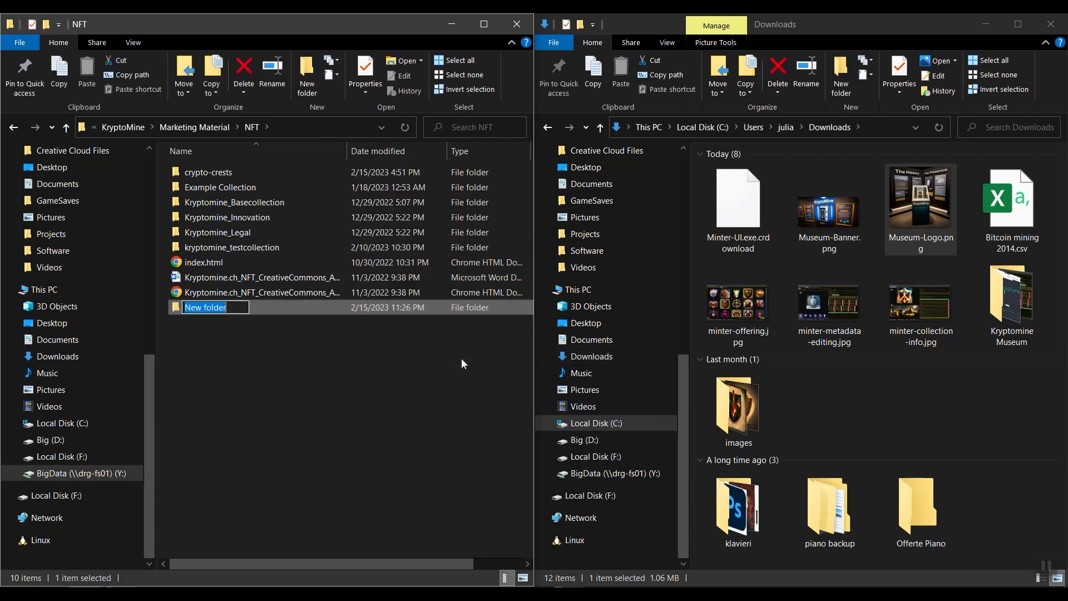
{"action": "type", "text": "Kryptomine_Museum"}
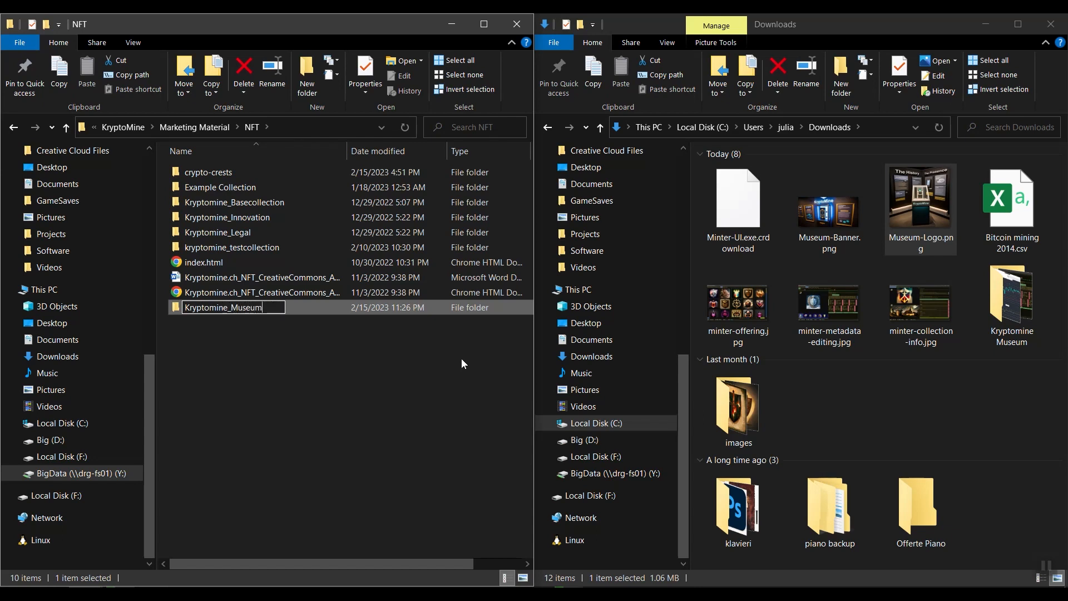
{"action": "key", "text": "Return"}
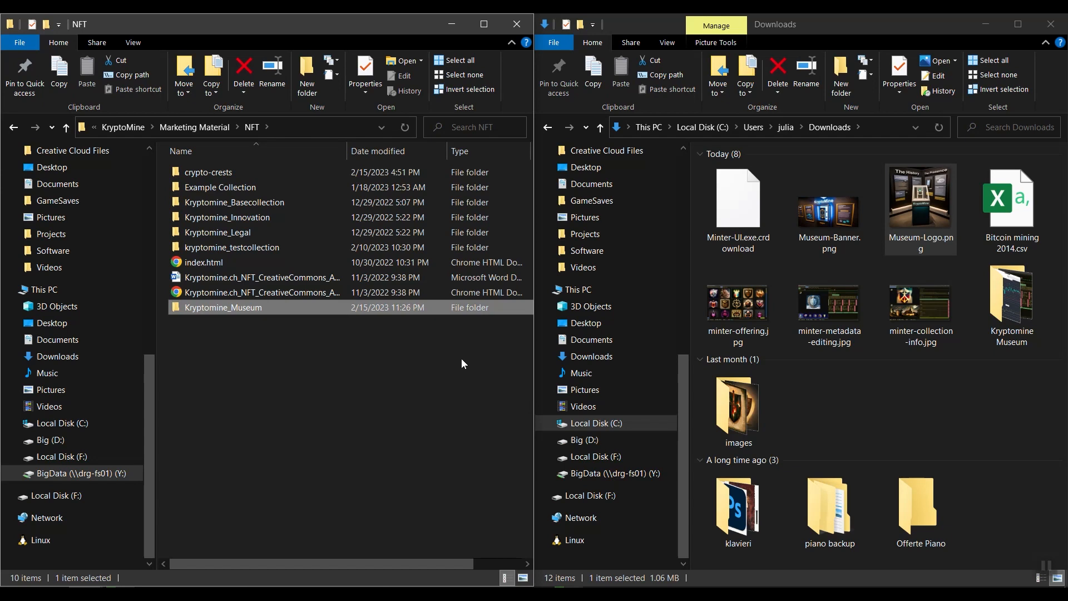
Copy Minter-UI.exe from Downloads into the Kryptomine_Museum folder and run the copy, accepting the security warning.
{"action": "double_click", "coordinate": [236, 310]}
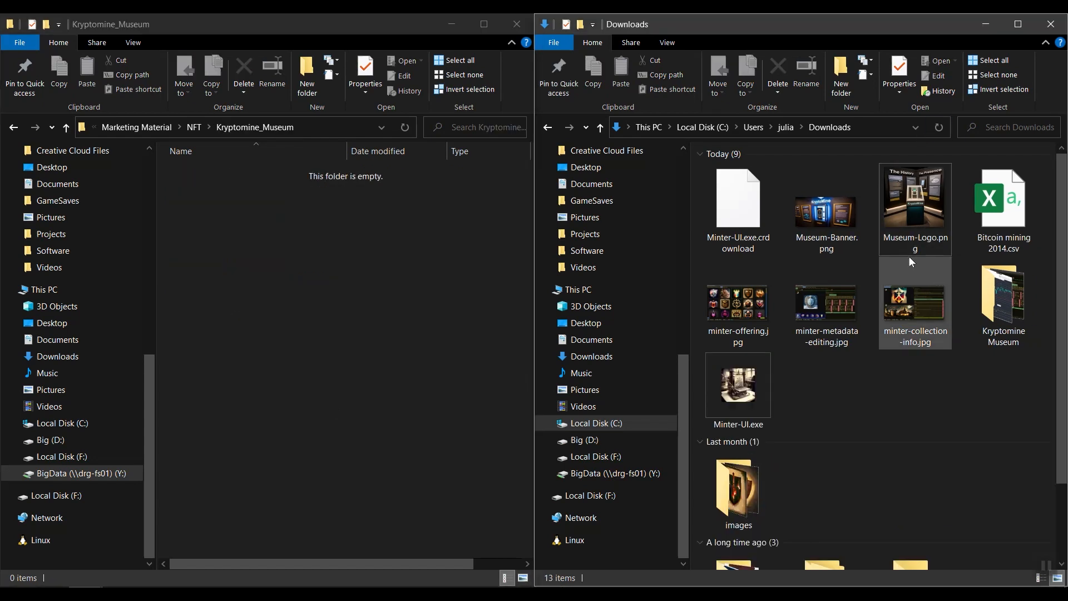
{"action": "left_click_drag", "start_coordinate": [733, 387], "coordinate": [322, 312]}
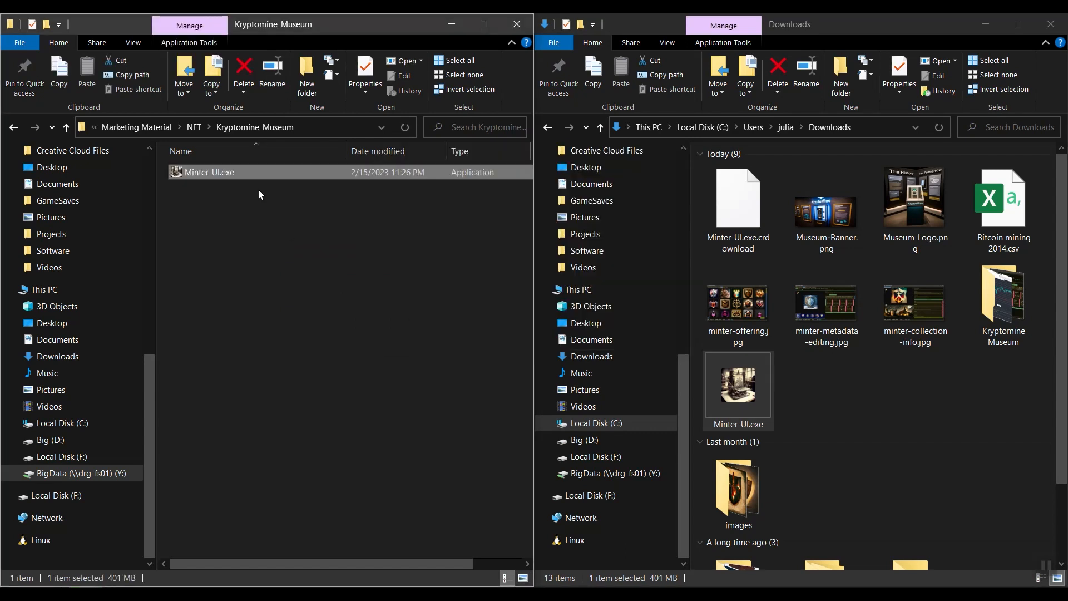
{"action": "double_click", "coordinate": [242, 173]}
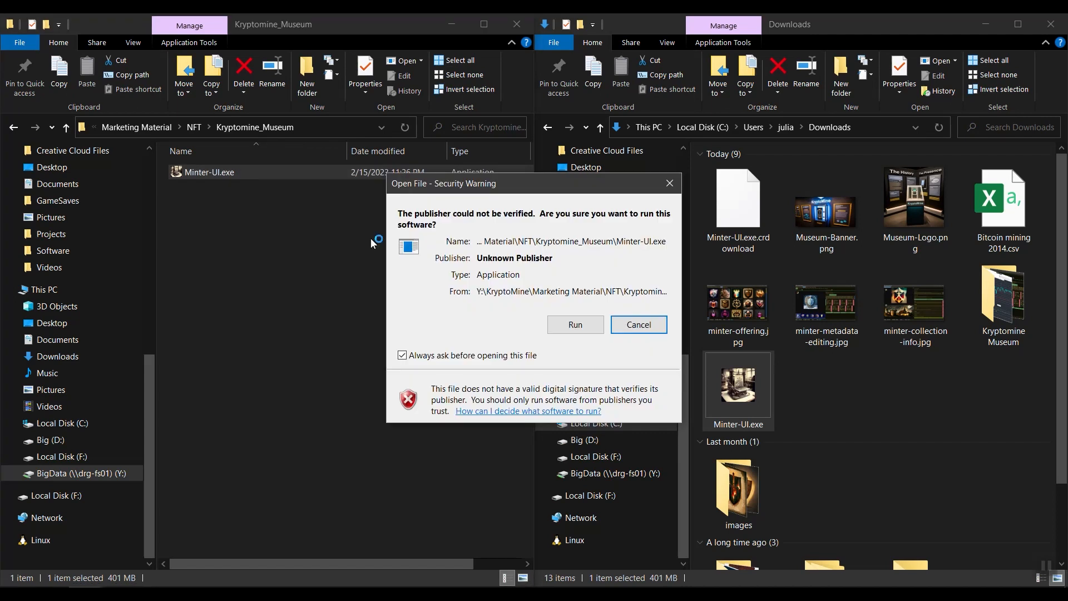
{"action": "left_click", "coordinate": [576, 325]}
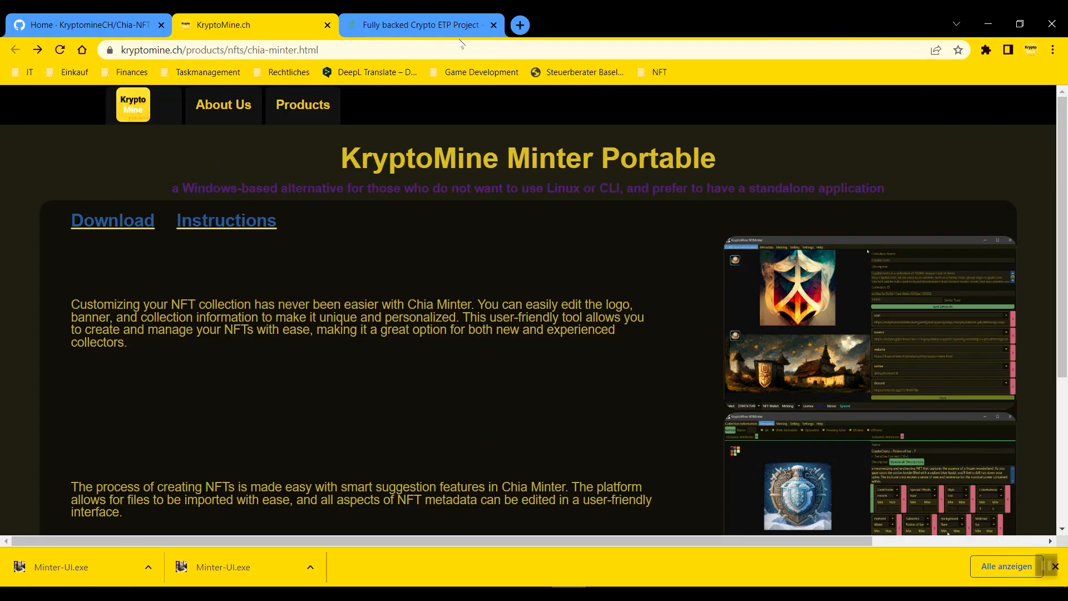
Switch to the browser, log in to nft.storage with GitHub and open the API keys page.
{"action": "left_click", "coordinate": [441, 24]}
{"action": "left_click", "coordinate": [410, 52]}
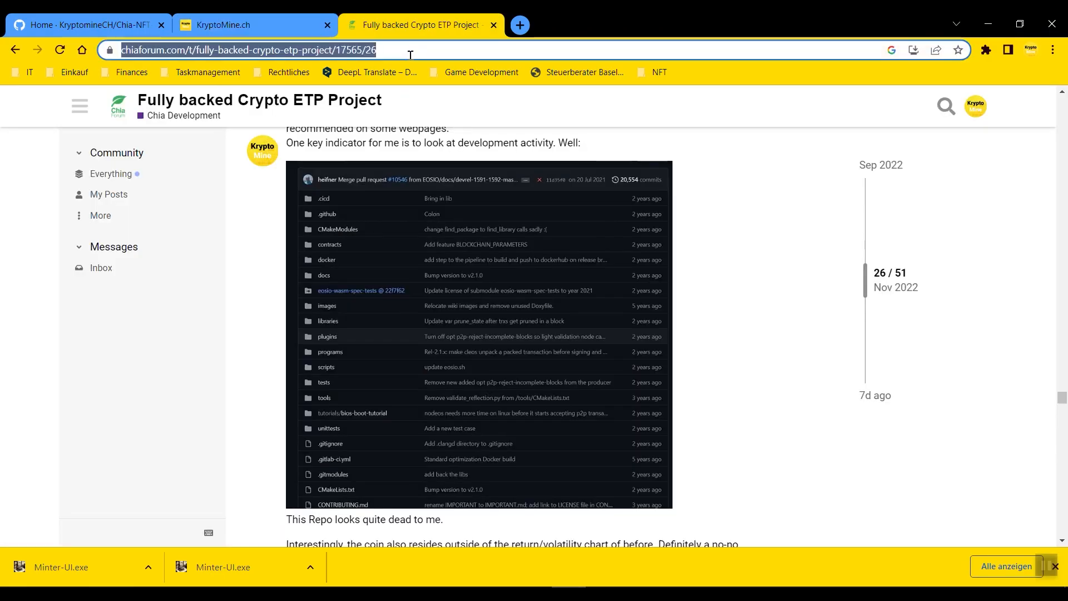
{"action": "type", "text": "nft"}
{"action": "key", "text": "Return"}
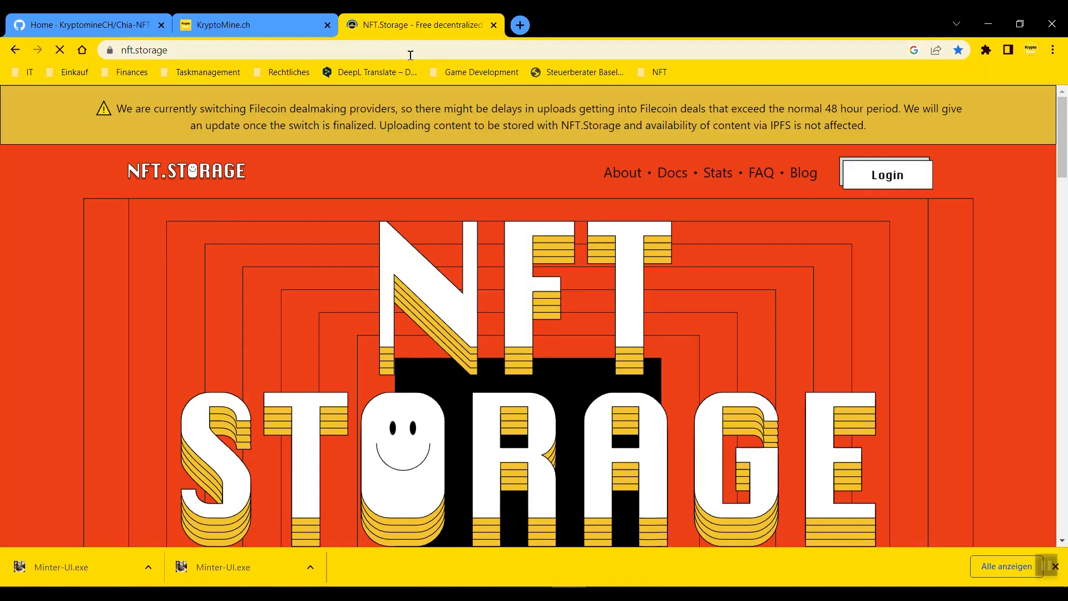
{"action": "left_click", "coordinate": [889, 187]}
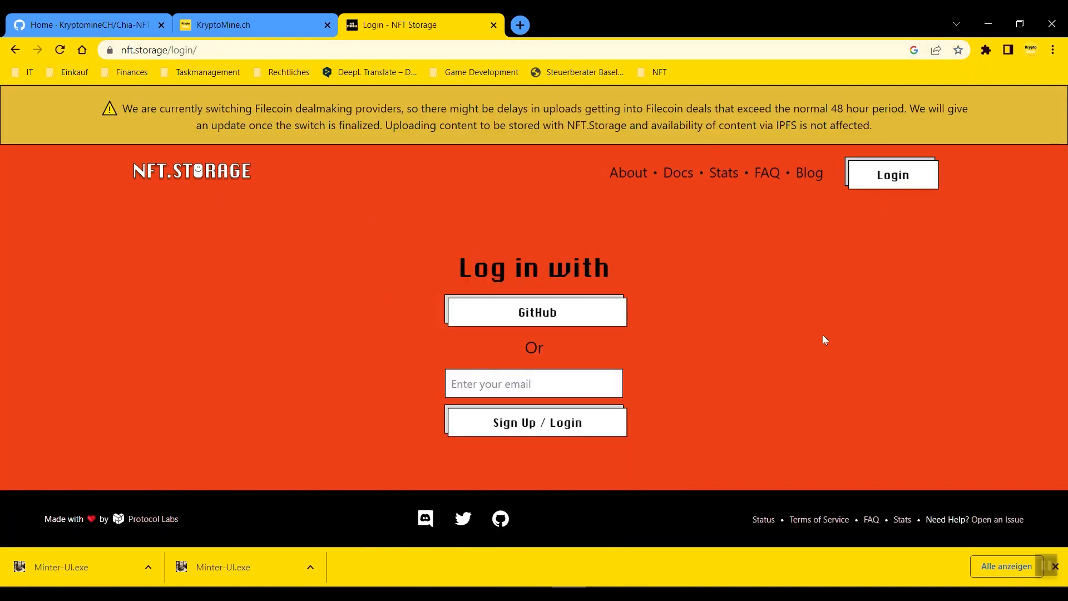
{"action": "left_click", "coordinate": [556, 391]}
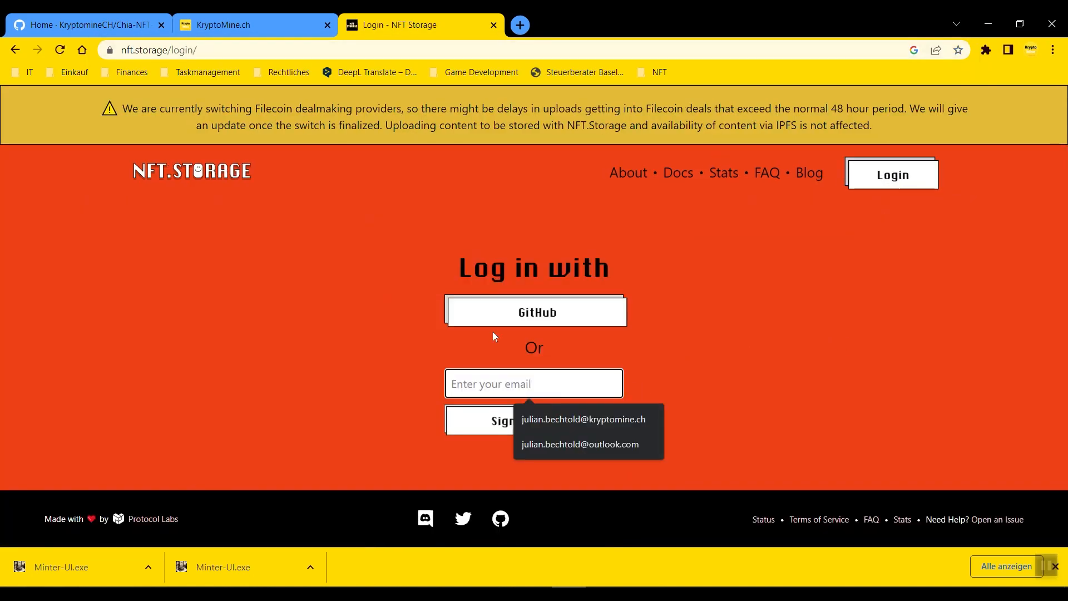
{"action": "left_click", "coordinate": [494, 310]}
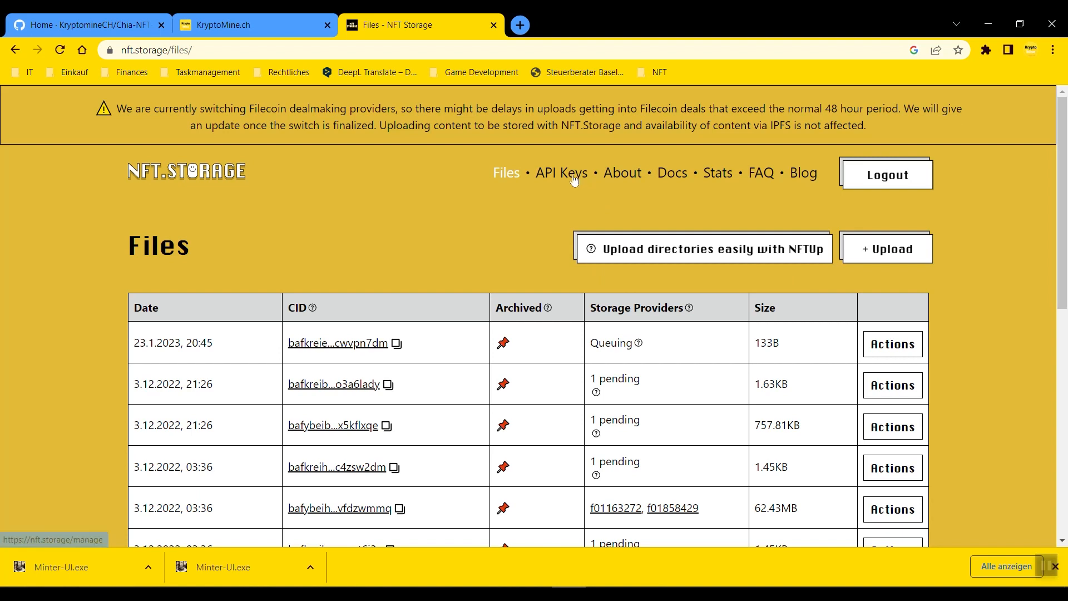
{"action": "left_click", "coordinate": [572, 177]}
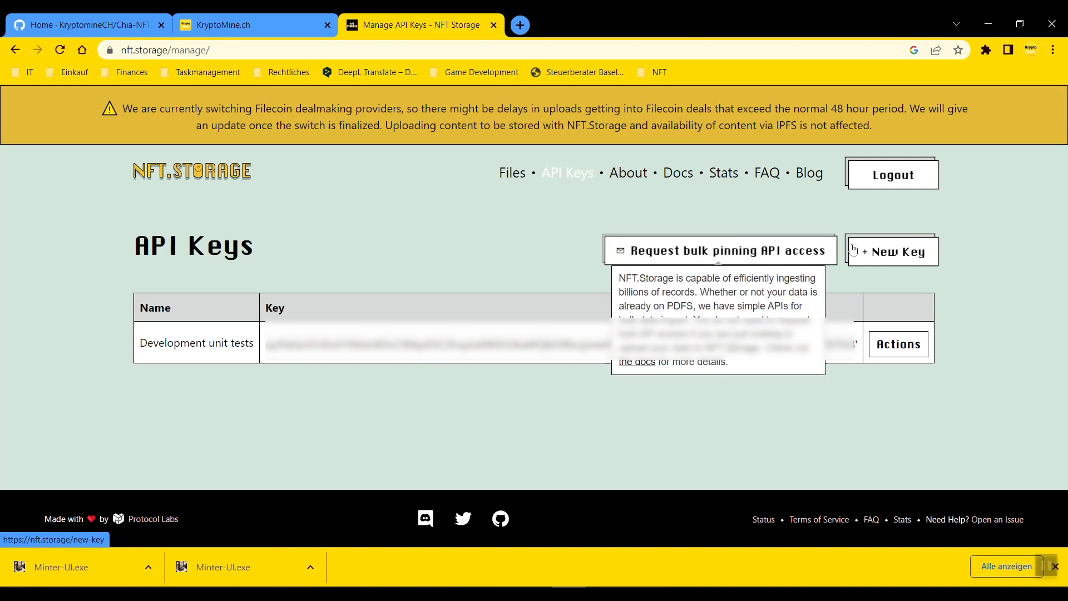
Create a new NFT.Storage API key named example.
{"action": "left_click", "coordinate": [872, 250]}
{"action": "left_click", "coordinate": [280, 309]}
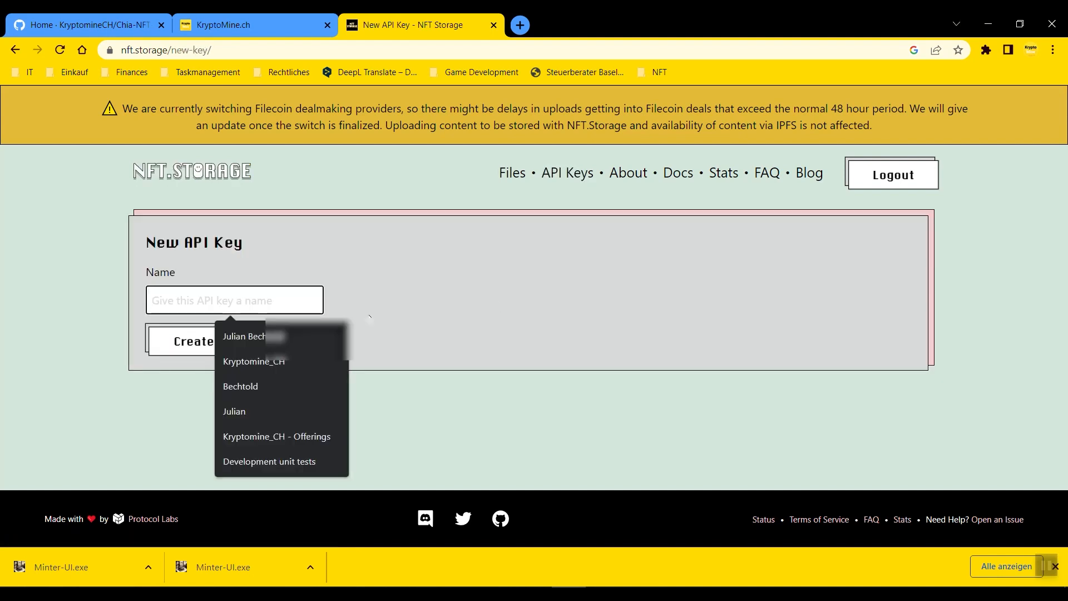
{"action": "type", "text": "example"}
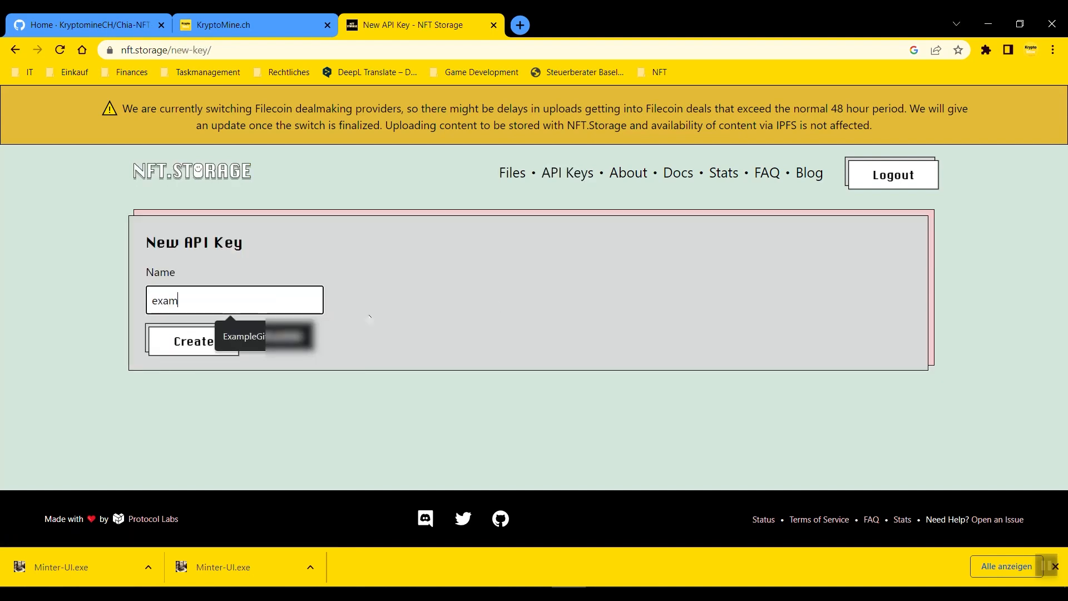
{"action": "left_click", "coordinate": [181, 352]}
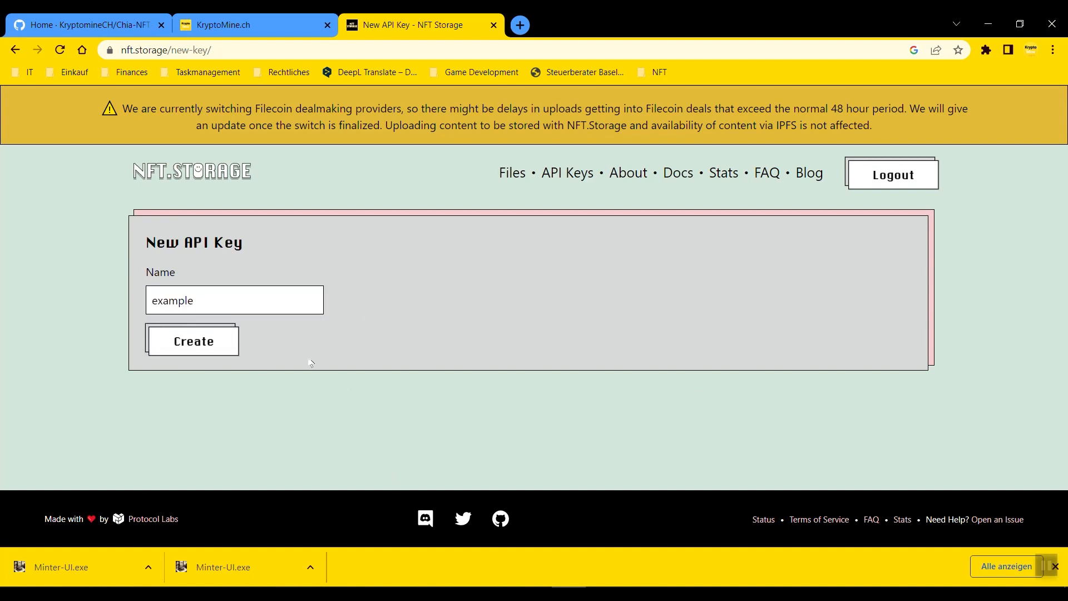
{"action": "left_click", "coordinate": [187, 332]}
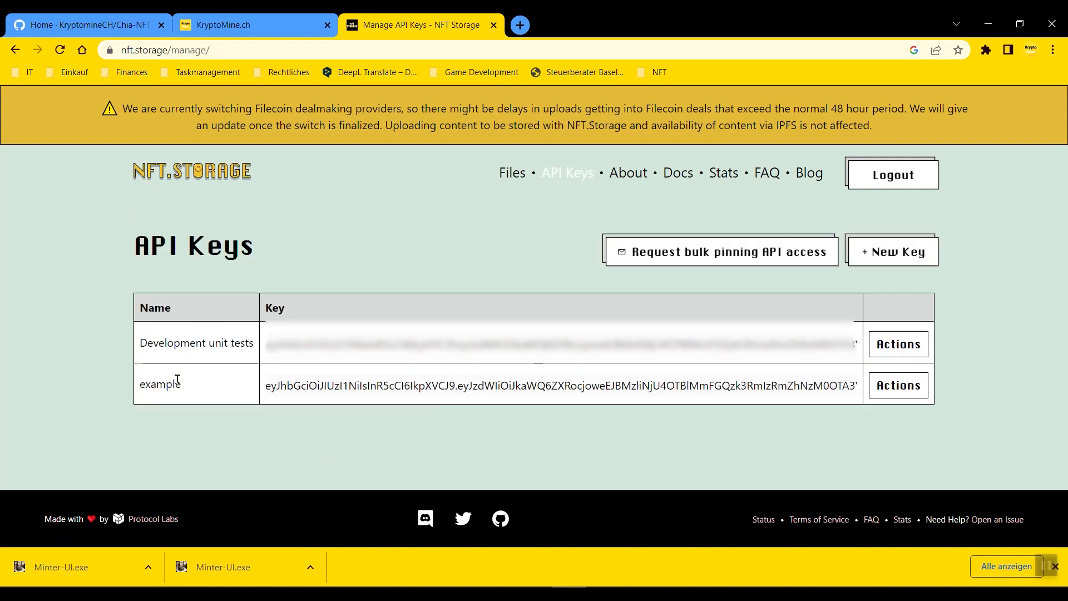
Delete the API key named example and confirm the deletion.
{"action": "double_click", "coordinate": [178, 385]}
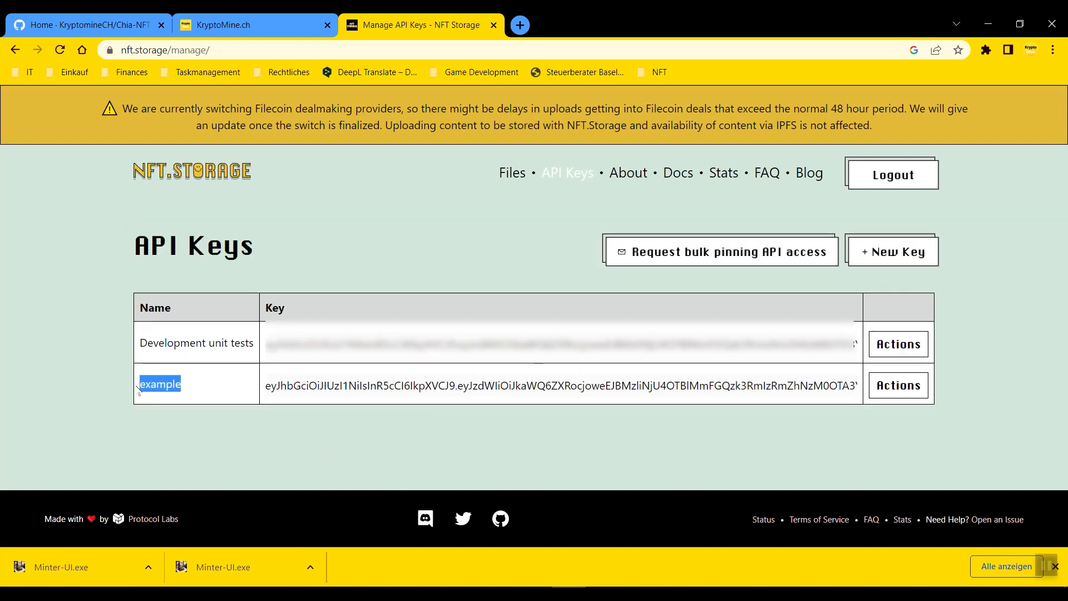
{"action": "left_click", "coordinate": [896, 391]}
{"action": "left_click", "coordinate": [884, 448]}
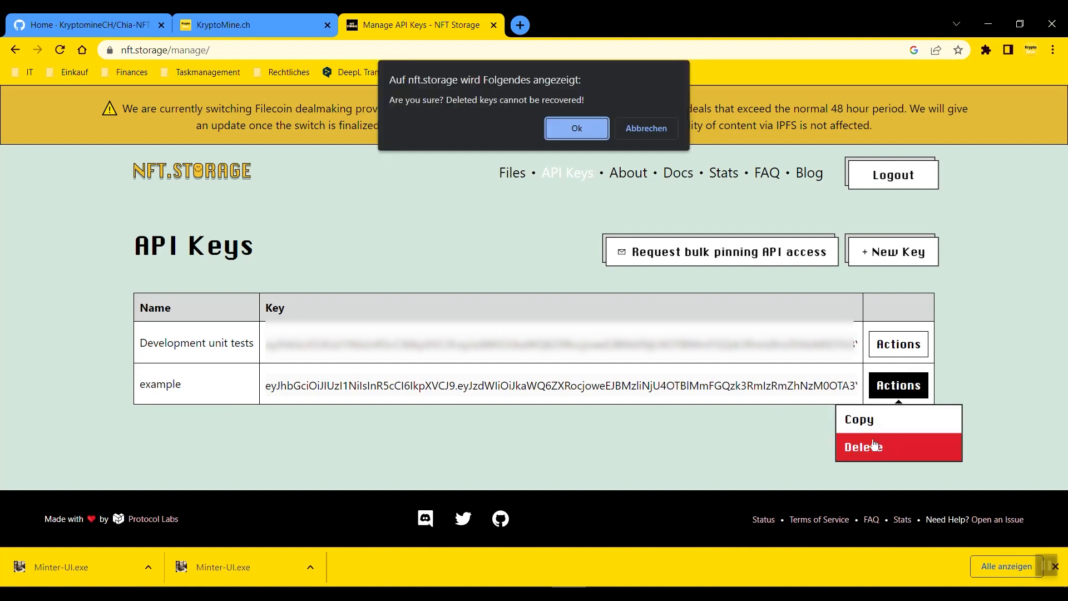
{"action": "left_click", "coordinate": [576, 127]}
Copy the Development unit tests API key and paste it as the NFT.Storage Api Key in the KryptoMine NftMinter settings.
{"action": "left_click", "coordinate": [899, 346]}
{"action": "left_click", "coordinate": [882, 378]}
{"action": "left_click", "coordinate": [672, 594]}
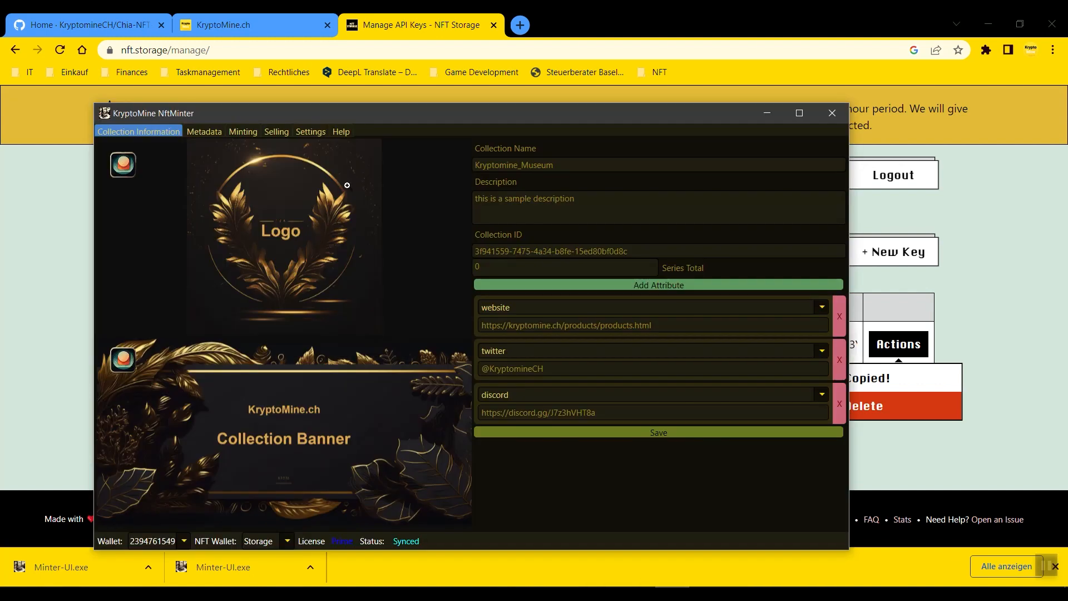
{"action": "left_click", "coordinate": [307, 132]}
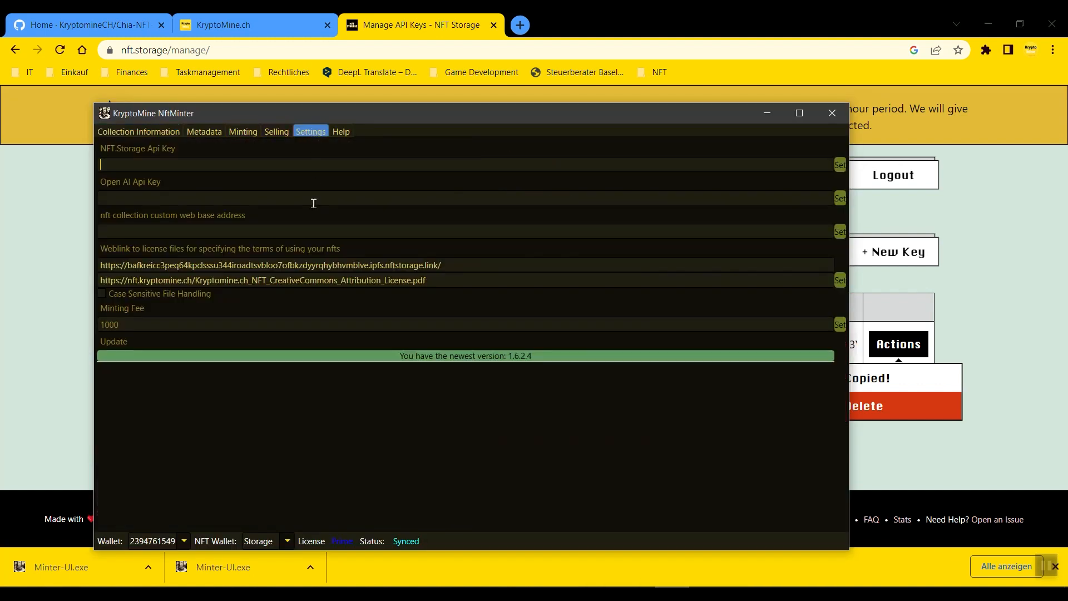
{"action": "left_click", "coordinate": [163, 163]}
{"action": "key", "text": "ctrl+v"}
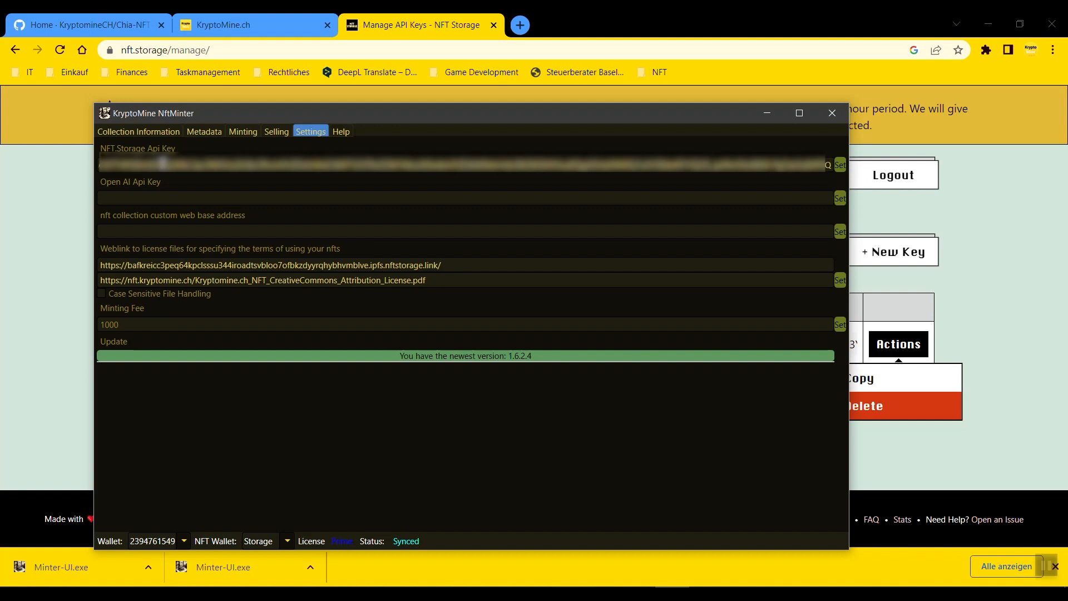
Search Google for "open ai api ke" in a new browser tab and open the OpenAI Text Classifier result.
{"action": "left_click", "coordinate": [519, 25]}
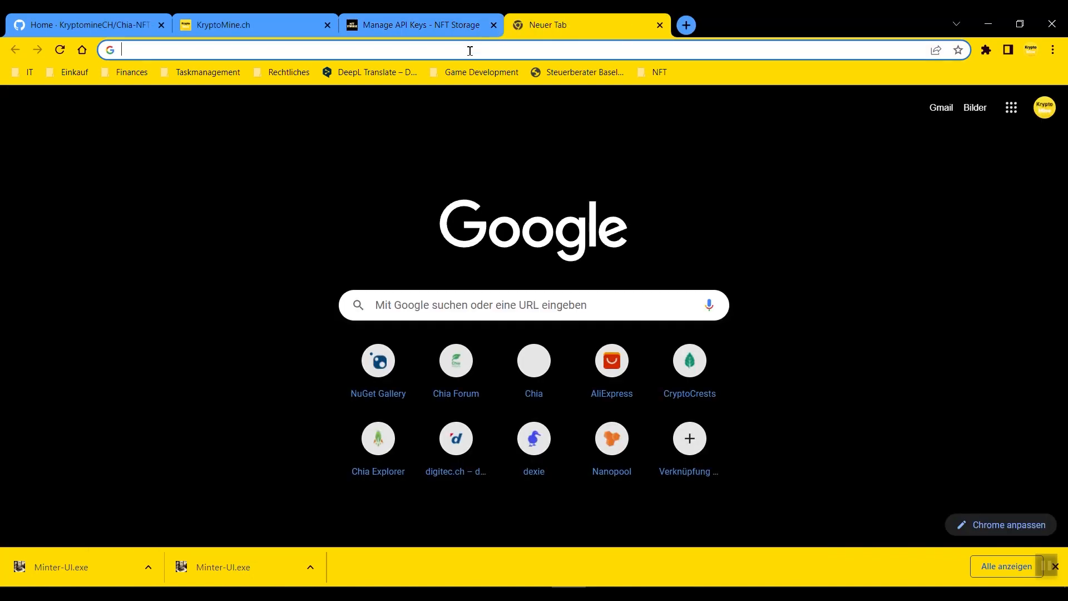
{"action": "left_click", "coordinate": [470, 51]}
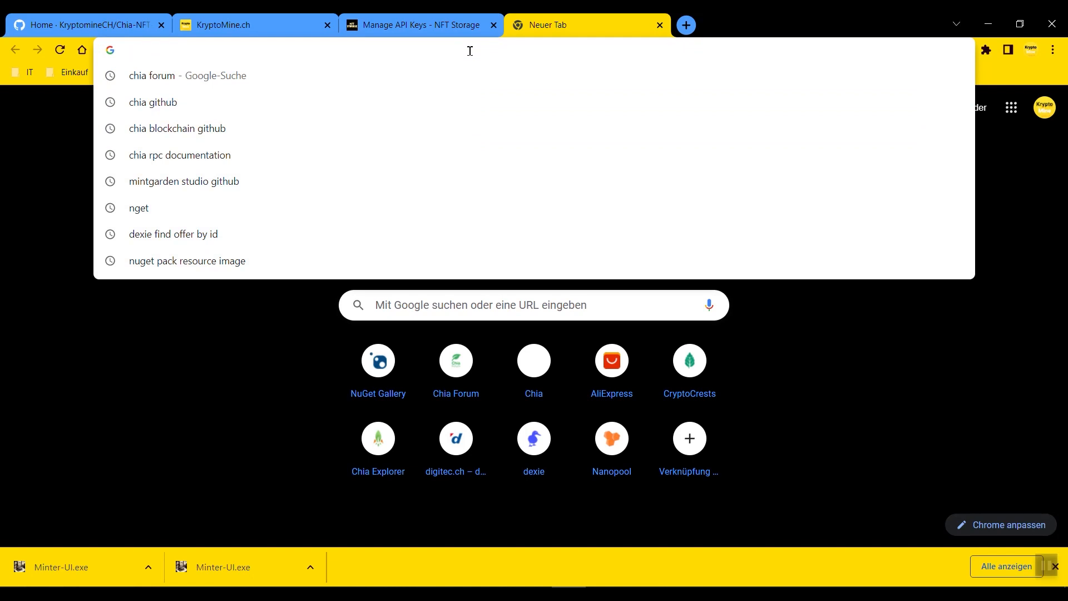
{"action": "type", "text": "open ai api ke"}
{"action": "key", "text": "Return"}
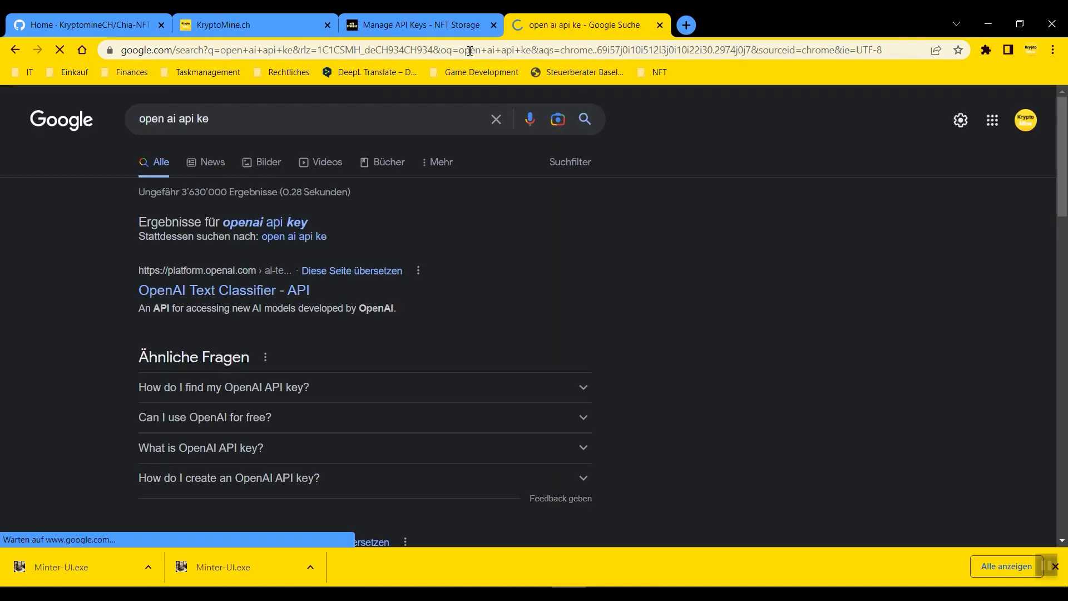
{"action": "left_click", "coordinate": [255, 290]}
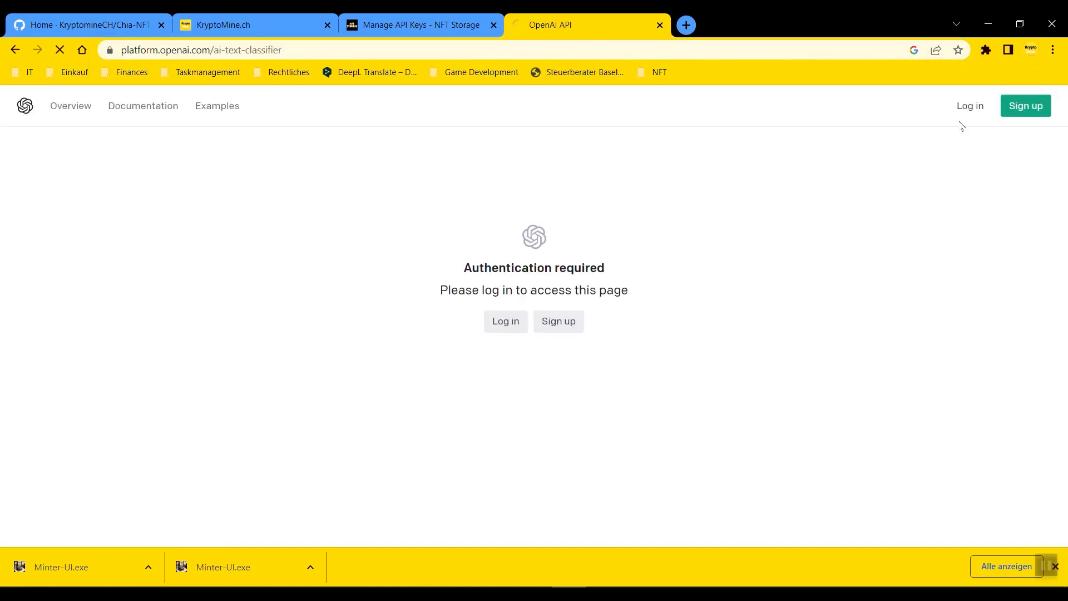
Log in to OpenAI with the existing Google account and submit the personal details form without an organization name.
{"action": "left_click", "coordinate": [969, 109]}
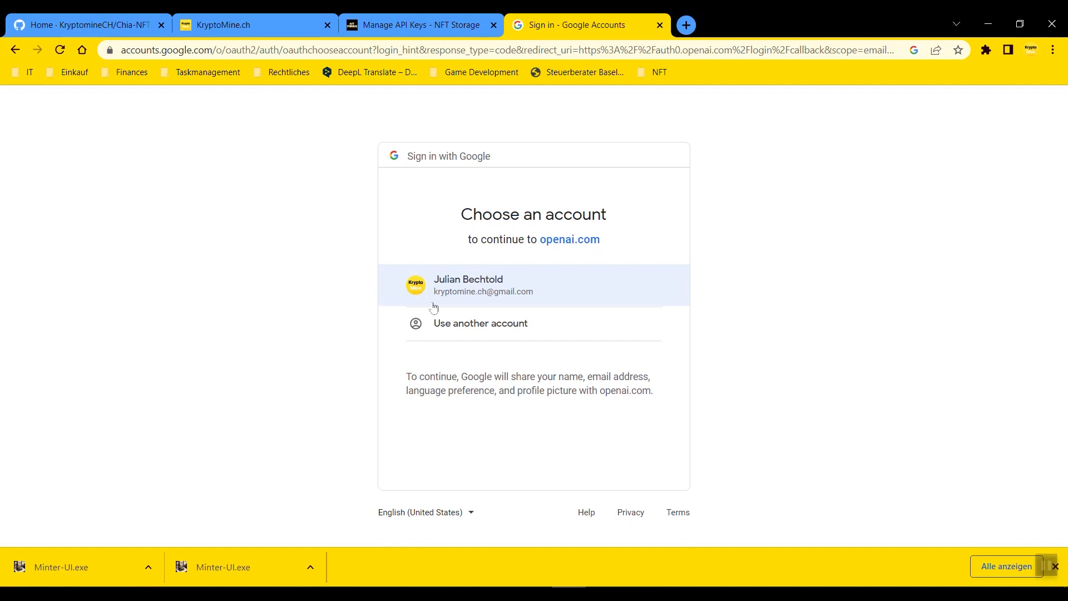
{"action": "left_click", "coordinate": [434, 303]}
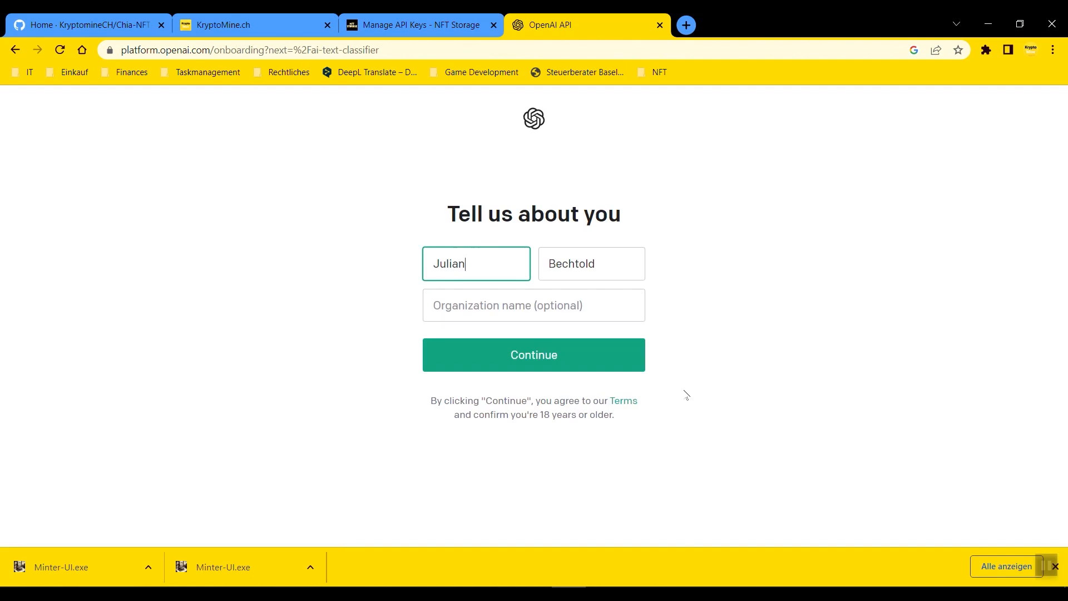
{"action": "left_click", "coordinate": [553, 298]}
{"action": "left_click", "coordinate": [551, 348]}
{"action": "left_click", "coordinate": [556, 352]}
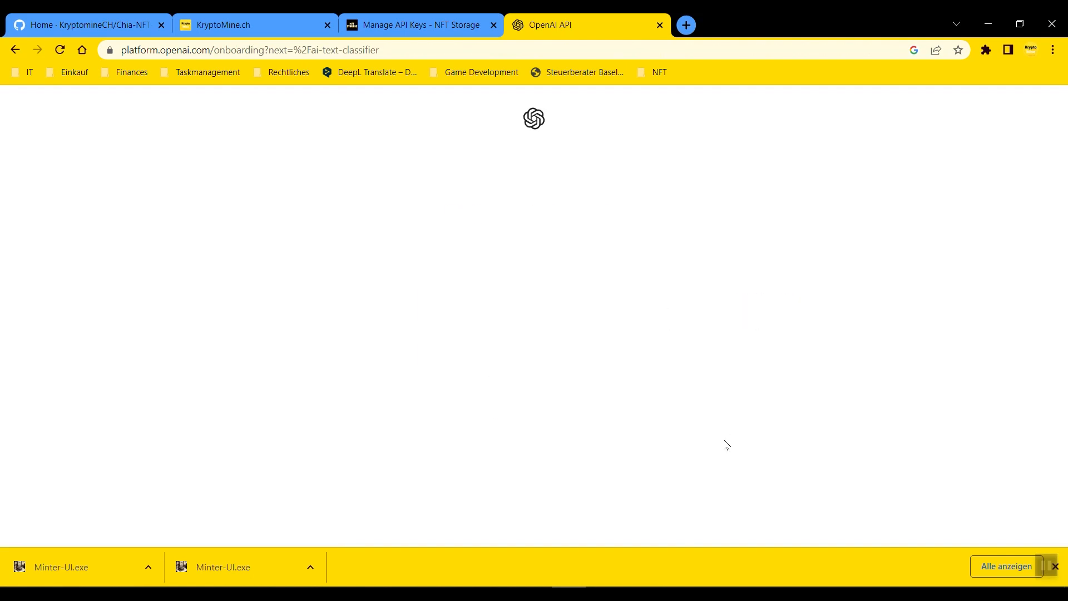
Enter the phone number for verification, request the code and enter the received verification code.
{"action": "type", "text": "**********"}
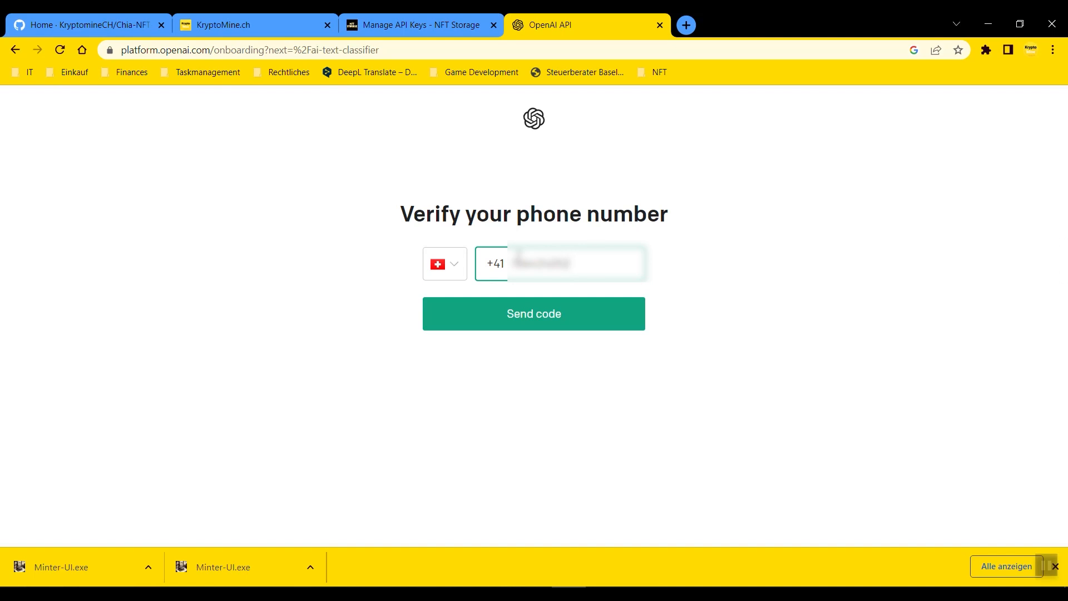
{"action": "left_click", "coordinate": [594, 299]}
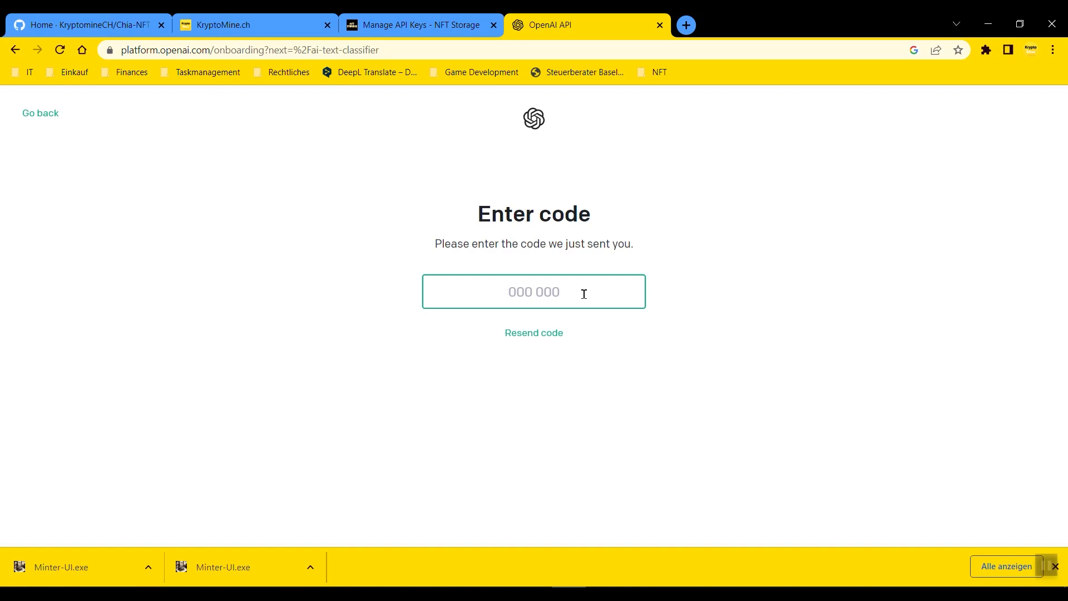
{"action": "type", "text": "••"}
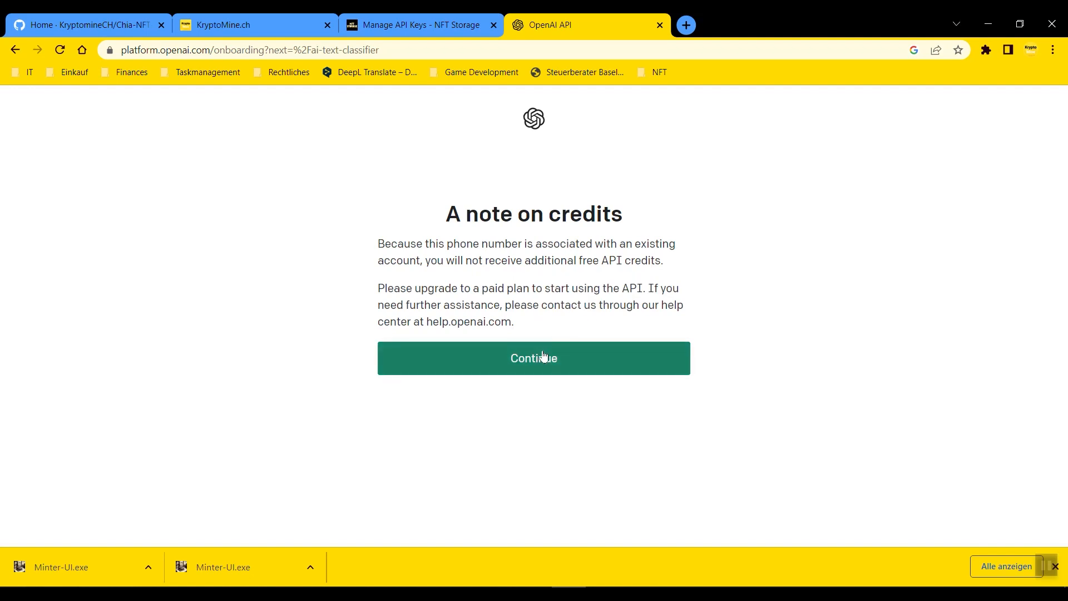
Finish the OpenAI onboarding with "I'm building a product or feature" as the primary use and open the account's API keys page.
{"action": "left_click", "coordinate": [544, 356]}
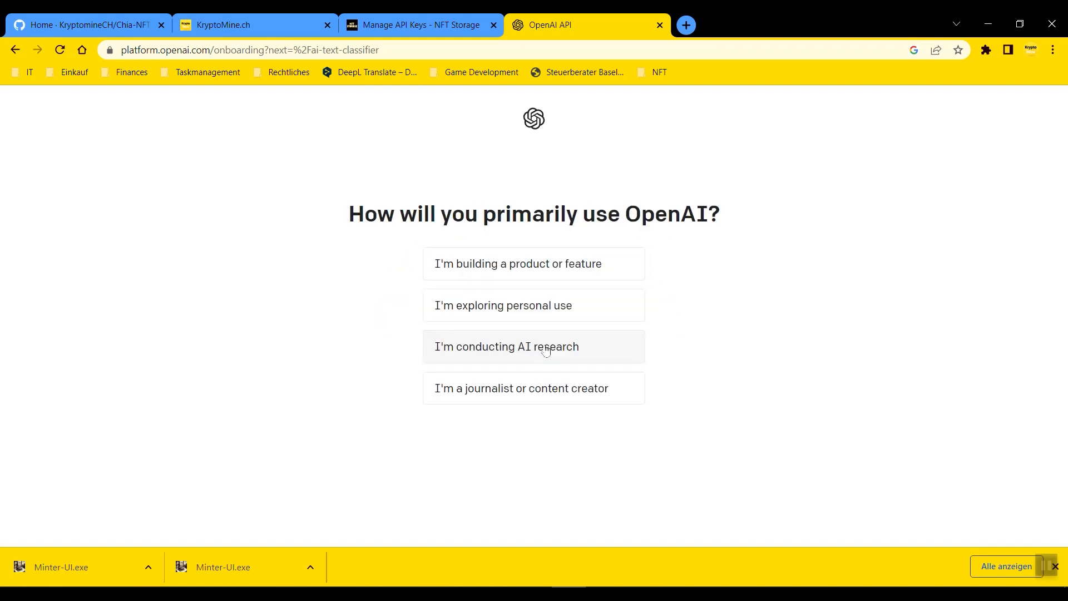
{"action": "left_click", "coordinate": [591, 269]}
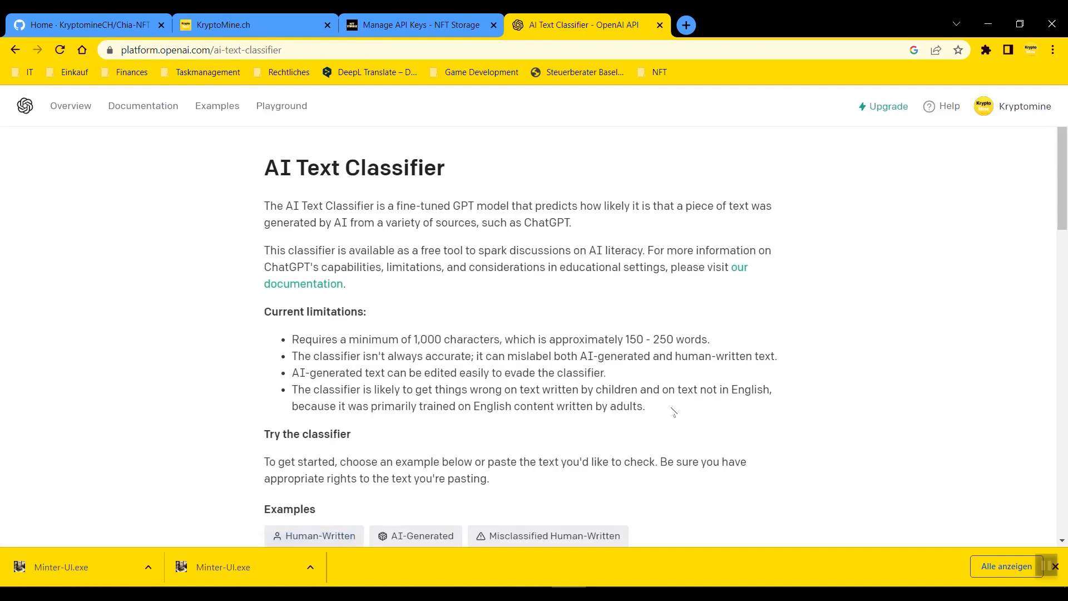
{"action": "left_click", "coordinate": [1001, 119]}
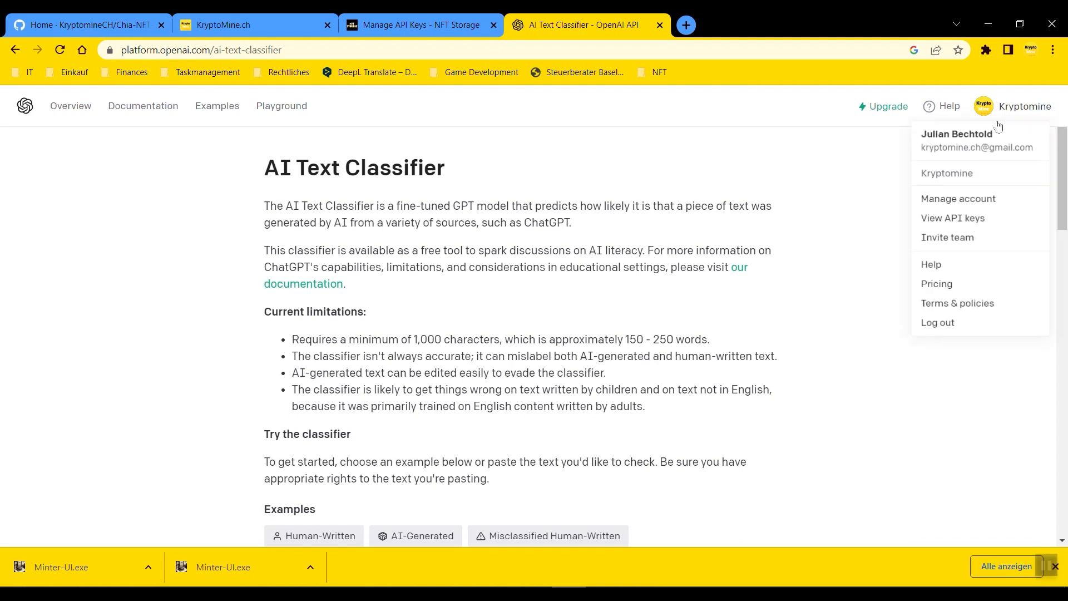
{"action": "left_click", "coordinate": [958, 223]}
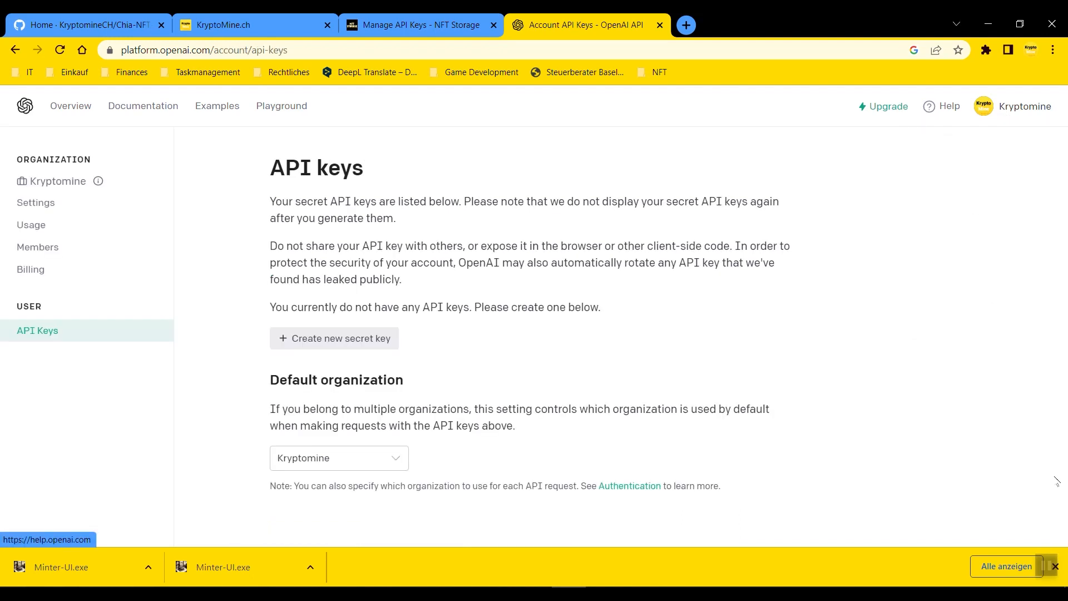
Create a new OpenAI secret key, copy it and paste it as the Open AI Api Key in the KryptoMine NftMinter settings.
{"action": "left_click", "coordinate": [324, 339]}
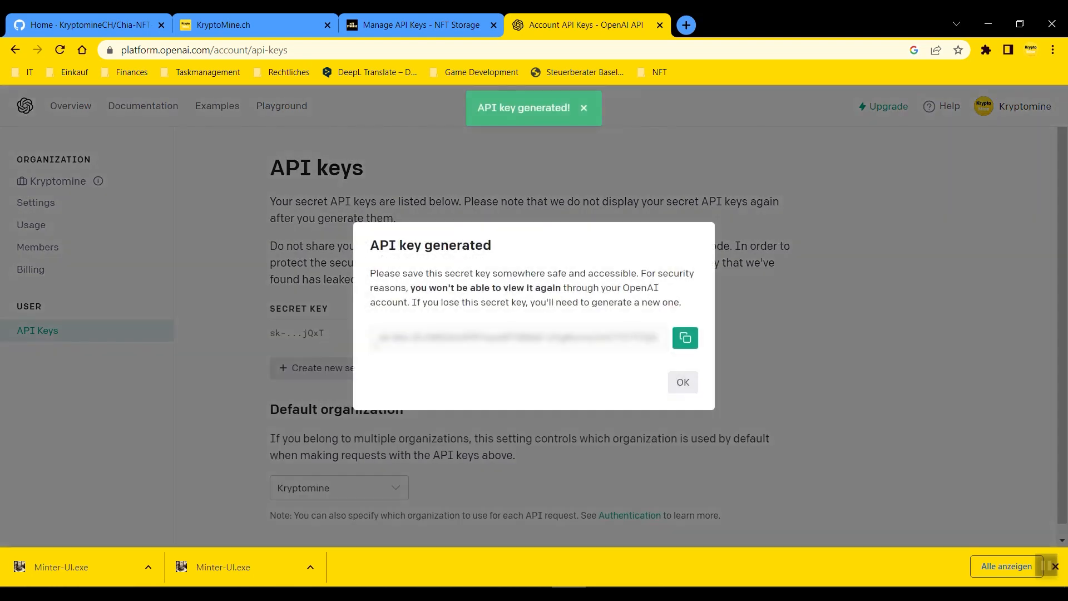
{"action": "left_click", "coordinate": [686, 337]}
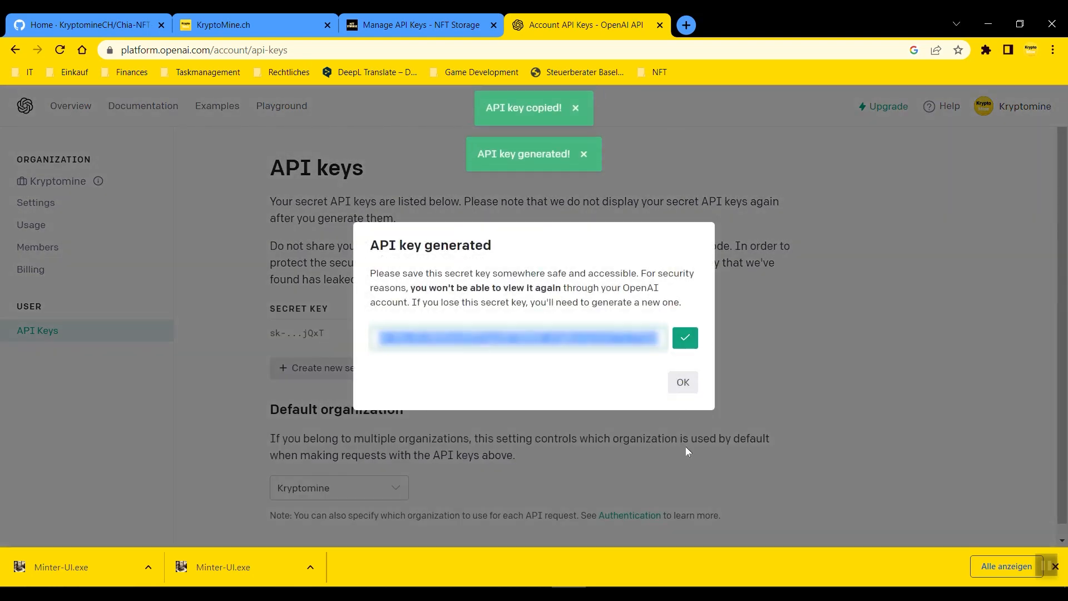
{"action": "left_click", "coordinate": [684, 383]}
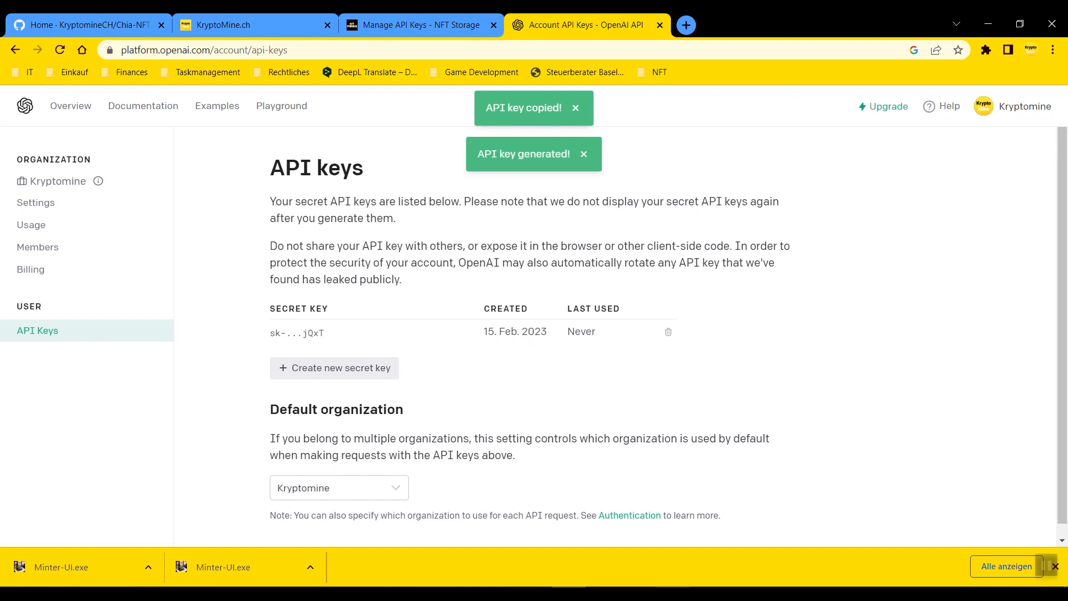
{"action": "left_click", "coordinate": [672, 594]}
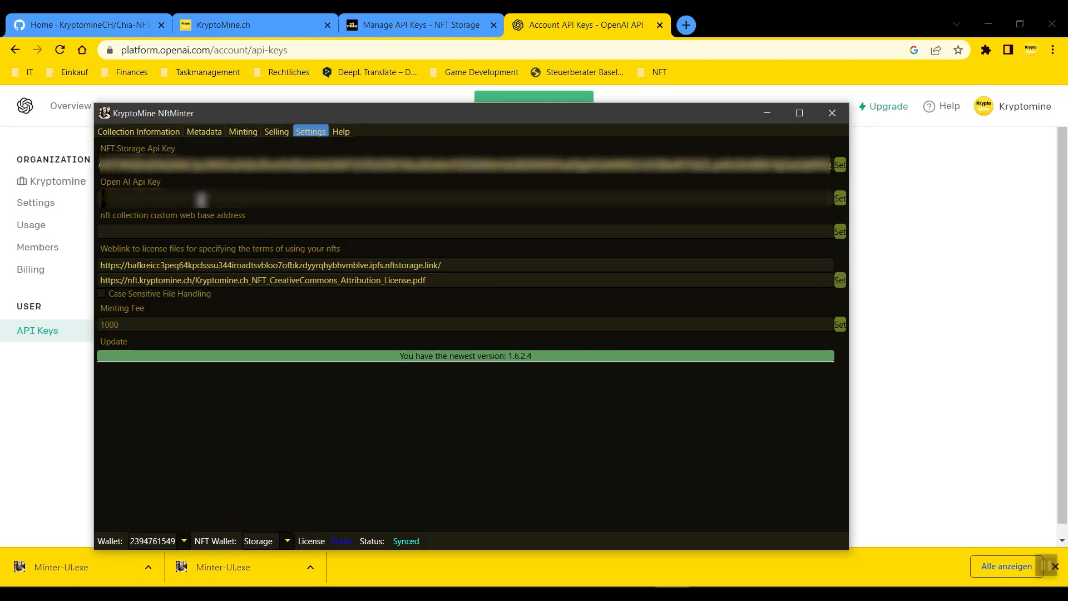
{"action": "key", "text": "ctrl+v"}
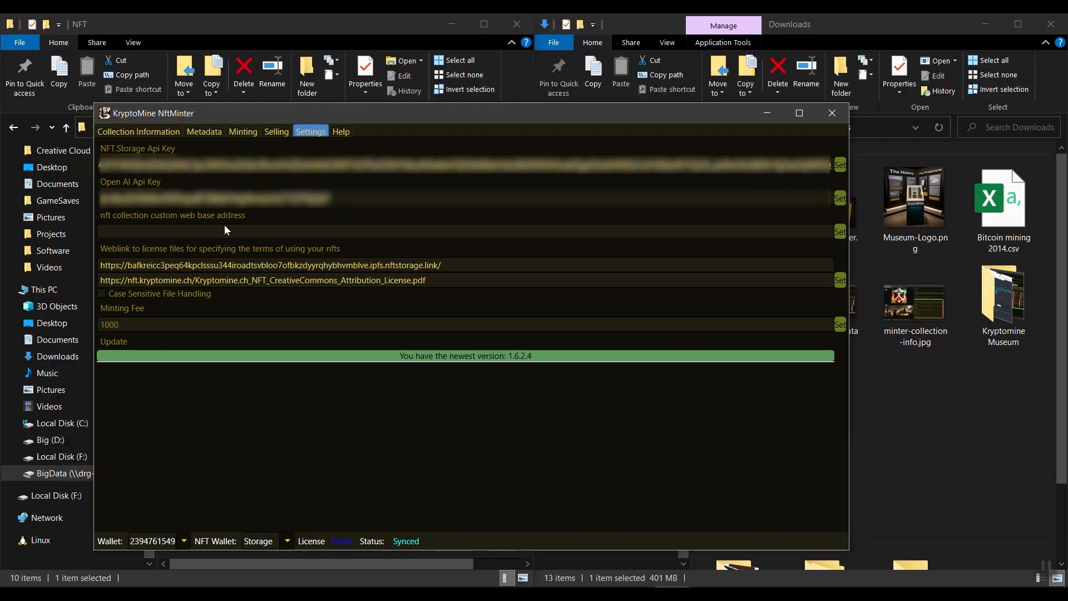
{"action": "left_click", "coordinate": [225, 229]}
{"action": "key", "text": "ctrl+v"}
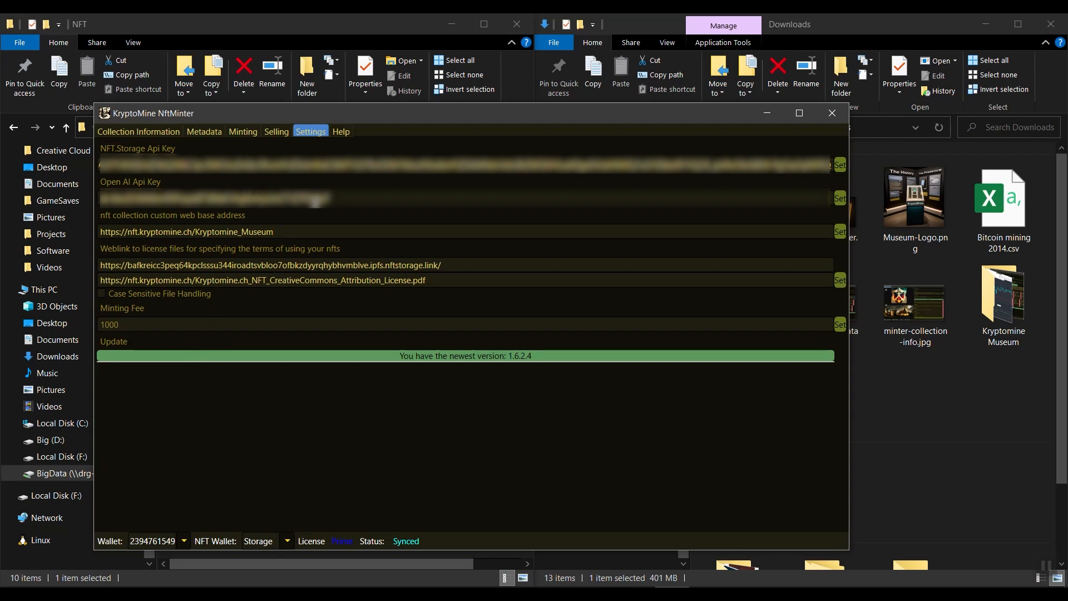
{"action": "left_click", "coordinate": [843, 167]}
{"action": "left_click", "coordinate": [844, 200]}
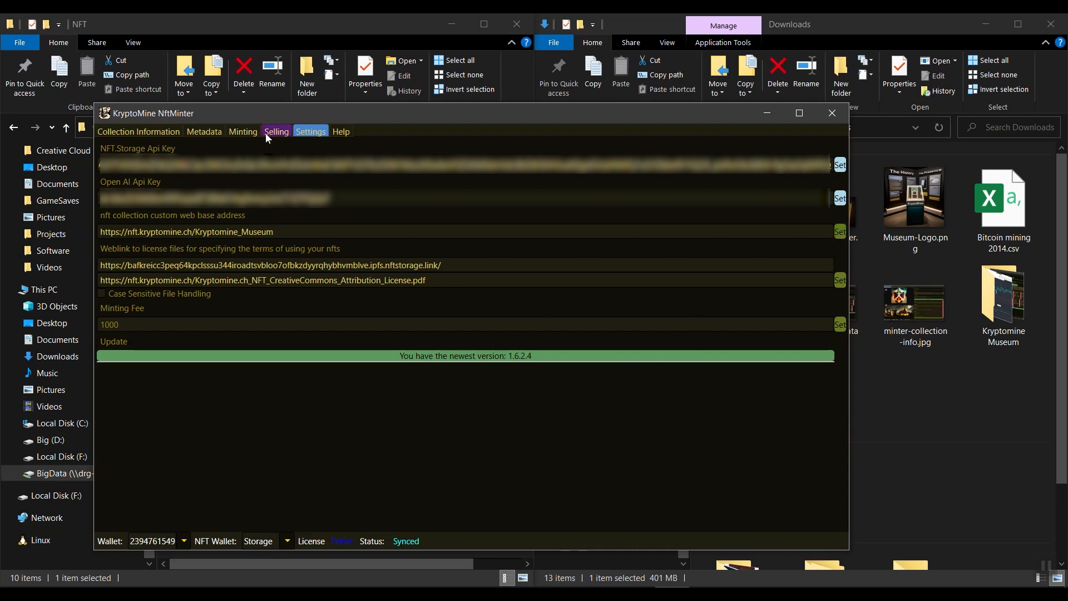
Load Museum-Logo.png from the Downloads folder as the collection logo in the collection information.
{"action": "left_click", "coordinate": [145, 132]}
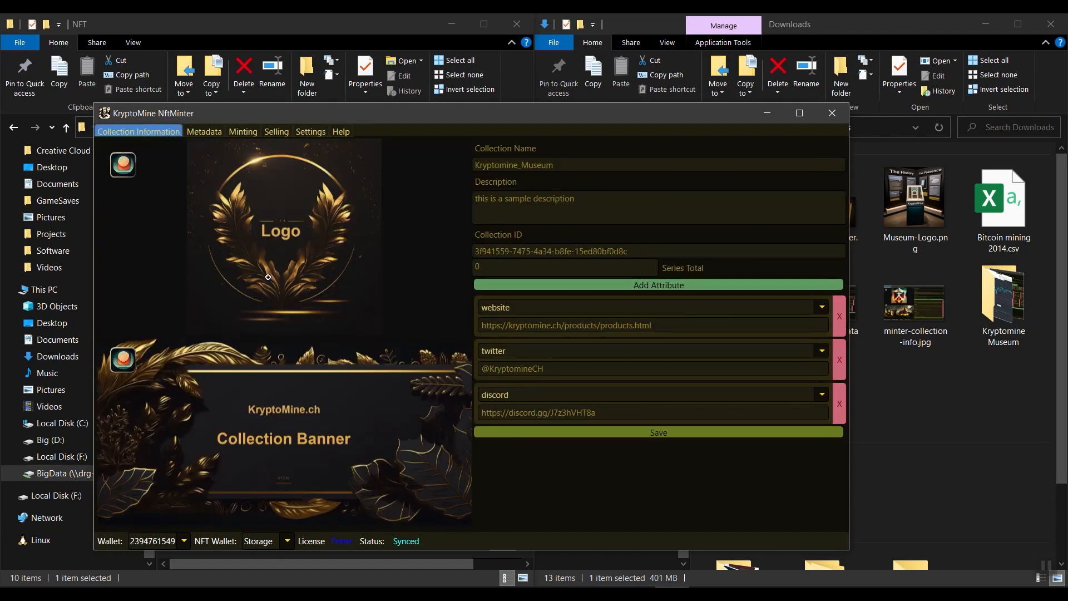
{"action": "left_click", "coordinate": [123, 165]}
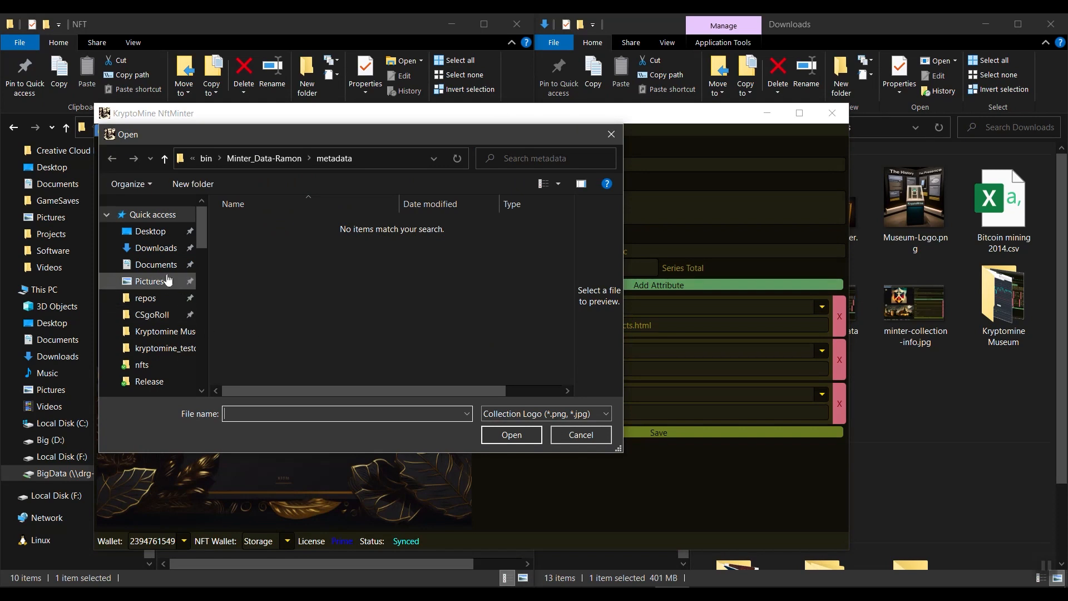
{"action": "left_click", "coordinate": [156, 248]}
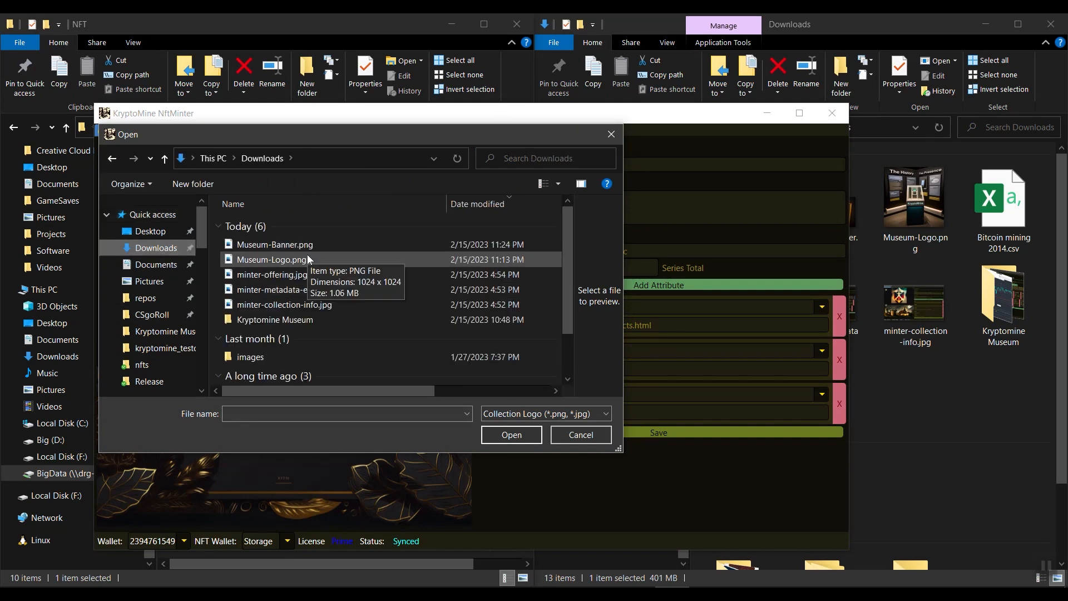
{"action": "double_click", "coordinate": [306, 260]}
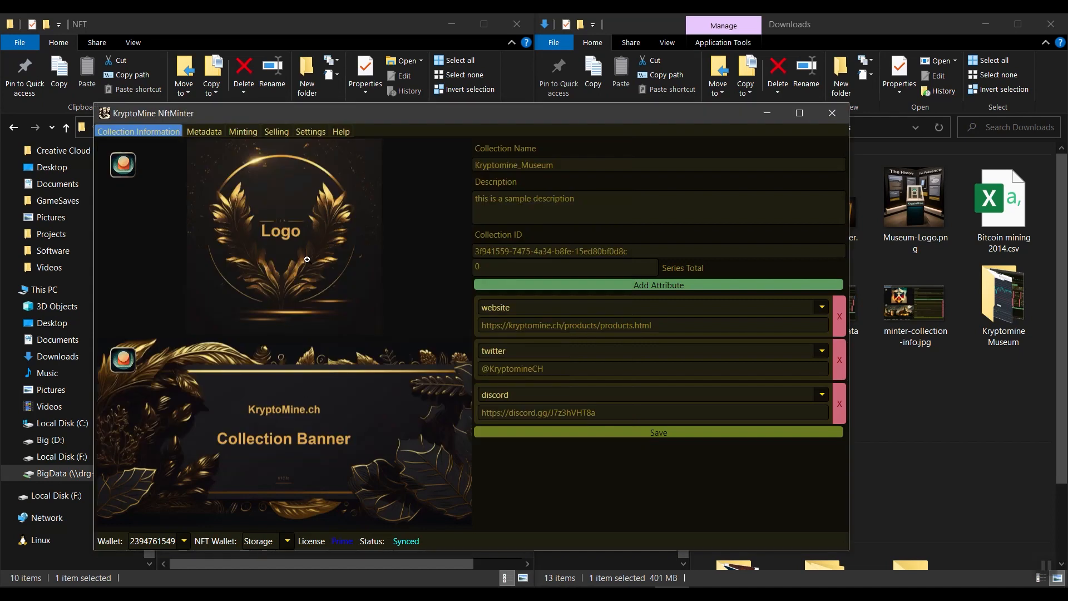
Load Museum-Banner.png from the Downloads folder as the collection banner.
{"action": "left_click", "coordinate": [123, 360]}
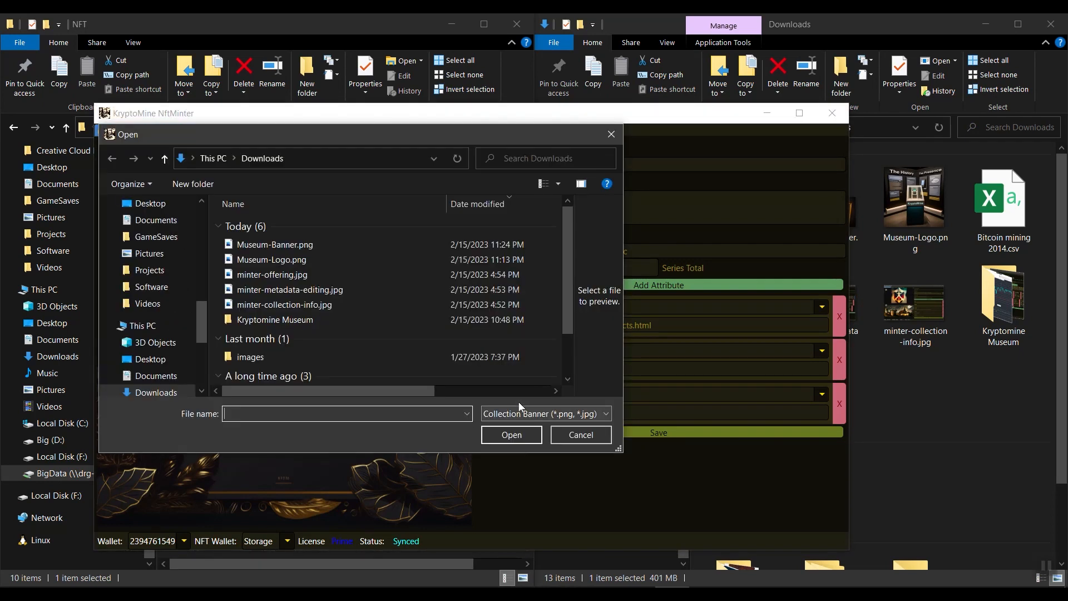
{"action": "left_click", "coordinate": [283, 245]}
{"action": "double_click", "coordinate": [283, 245]}
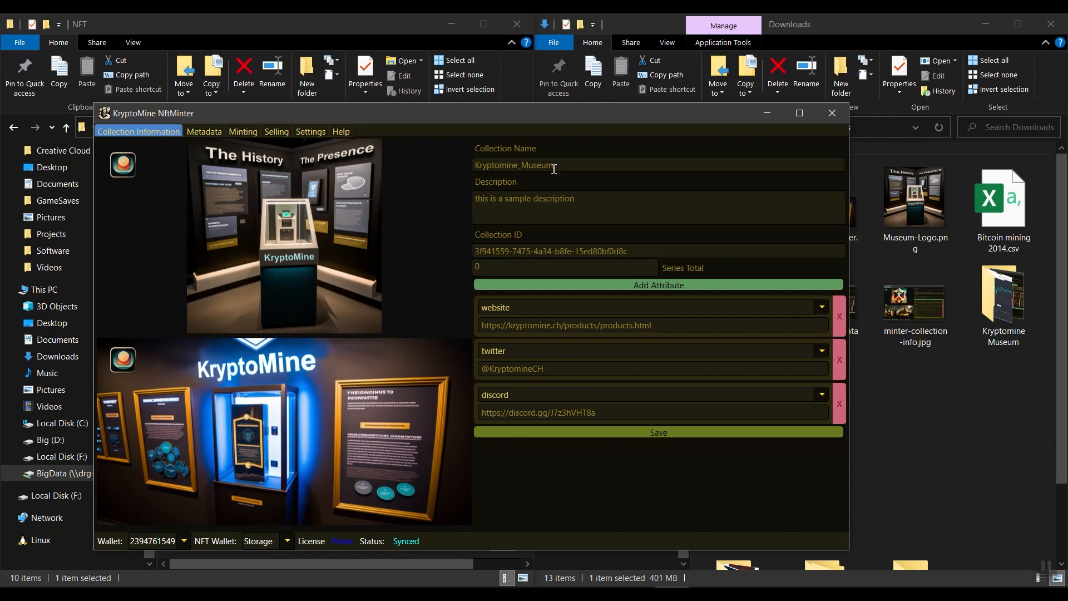
Clear the collection description and ask ChatGPT in a new chat: "please generate a short description for my nft collection kryptomine museum.".
{"action": "left_click_drag", "start_coordinate": [595, 205], "coordinate": [474, 203]}
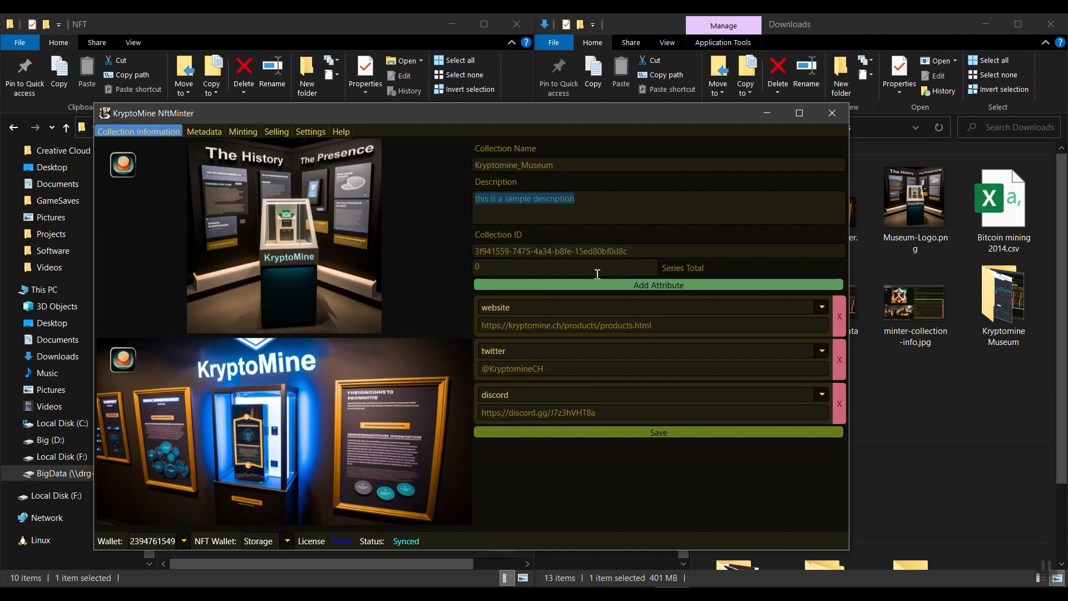
{"action": "key", "text": "BackSpace"}
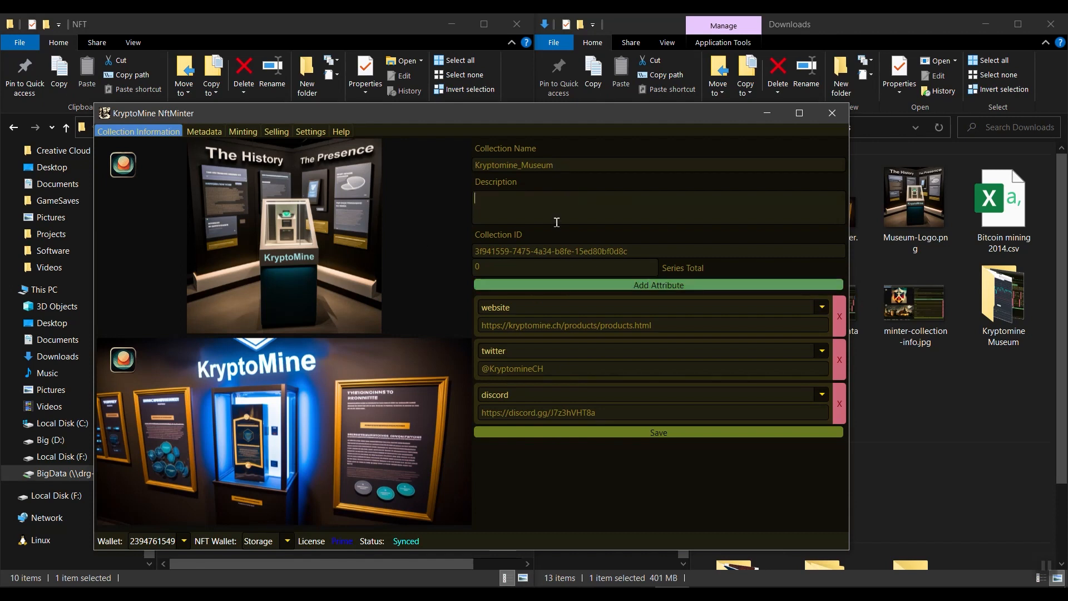
{"action": "key", "text": "alt+Tab"}
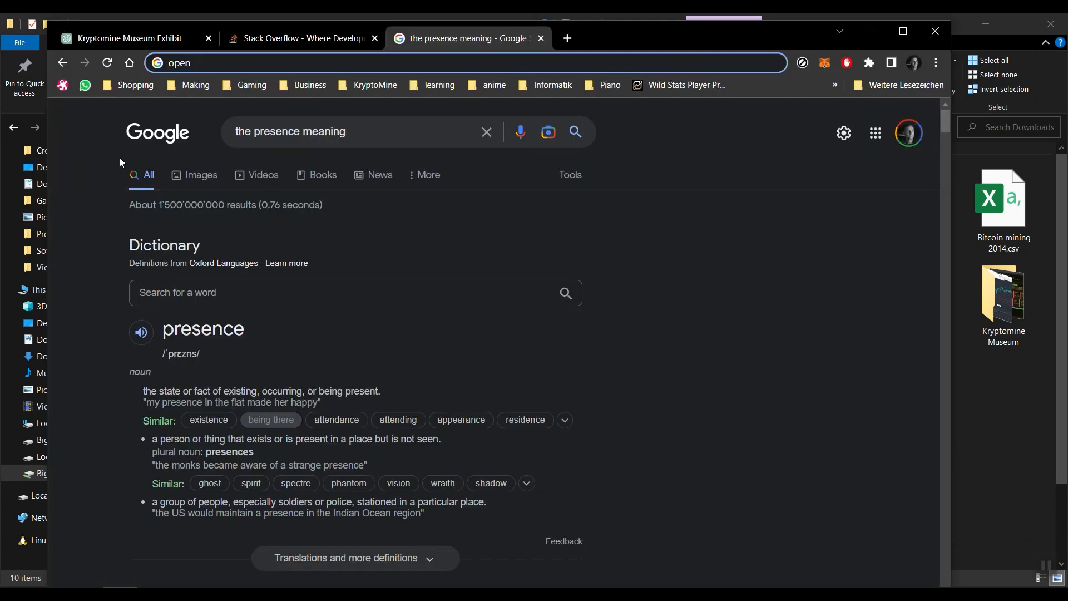
{"action": "left_click", "coordinate": [130, 39]}
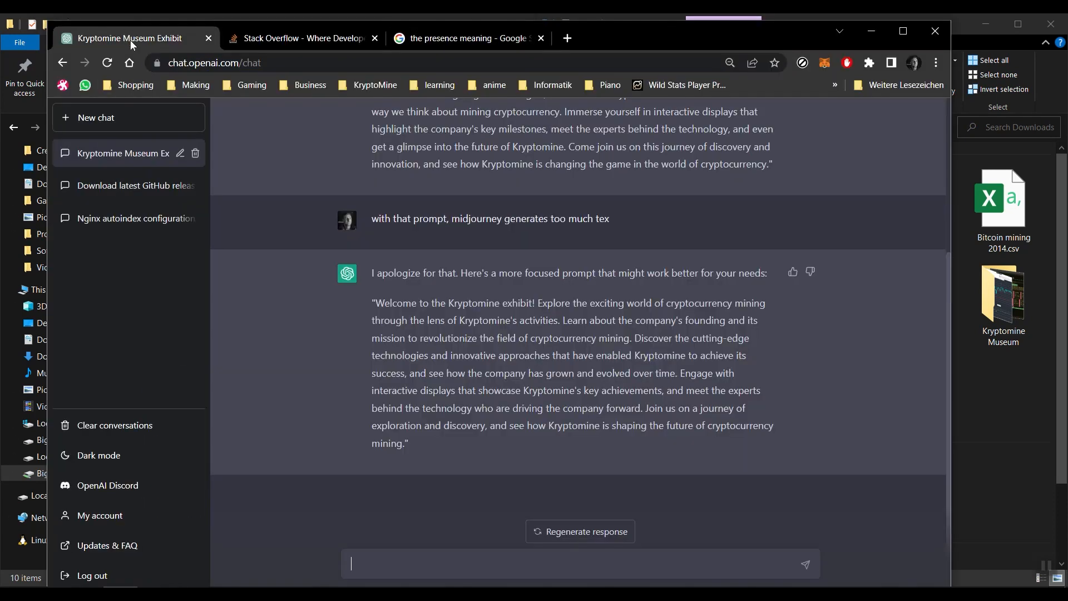
{"action": "left_click", "coordinate": [129, 123]}
{"action": "type", "text": "please genera"}
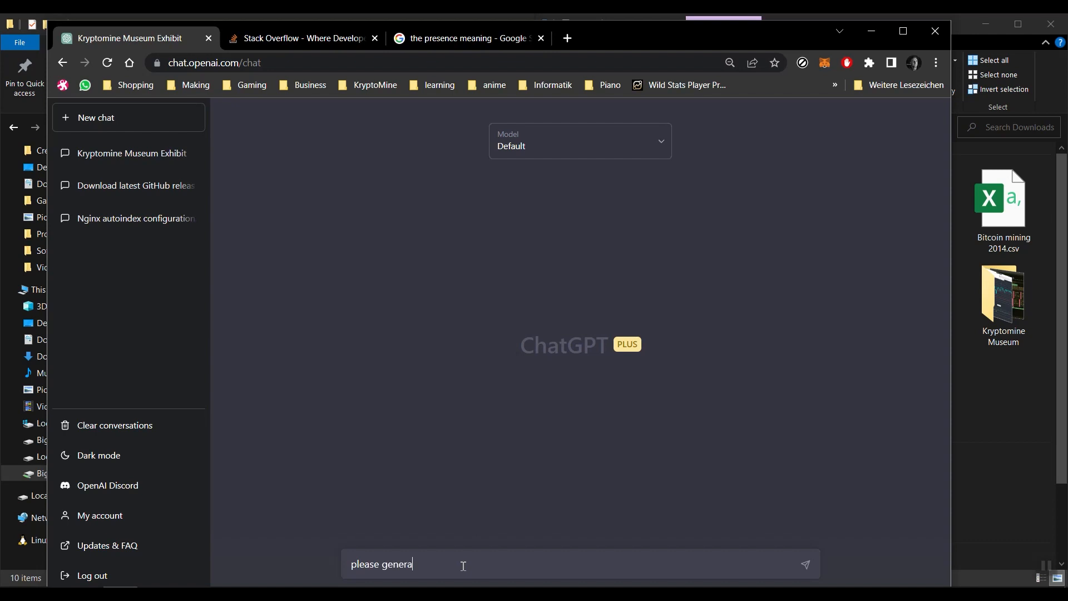
{"action": "type", "text": "te a short description for my nft collection kryptomine museum."}
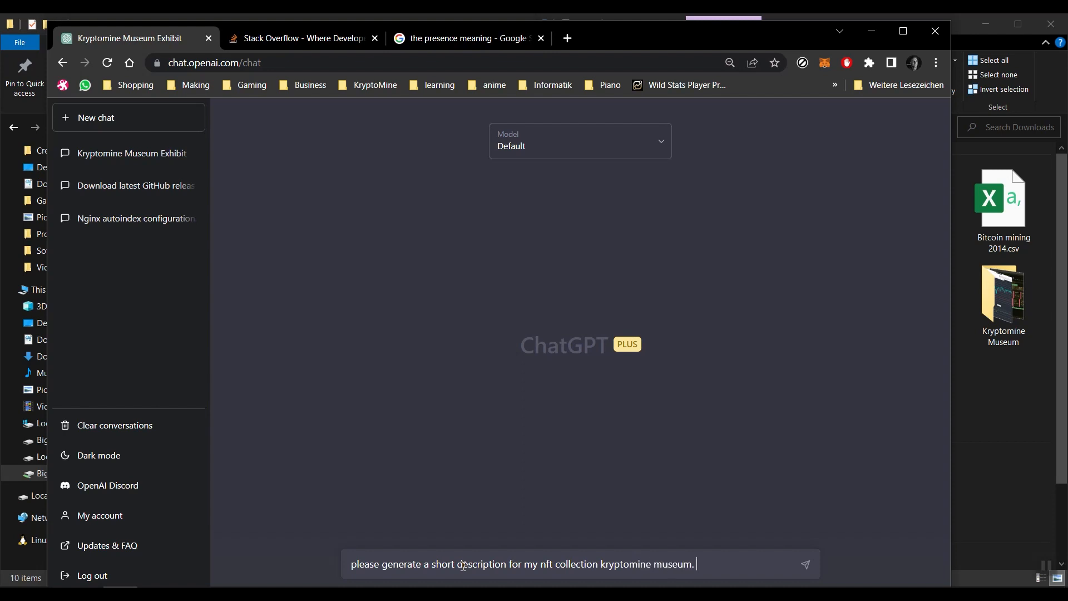
{"action": "key", "text": "Return"}
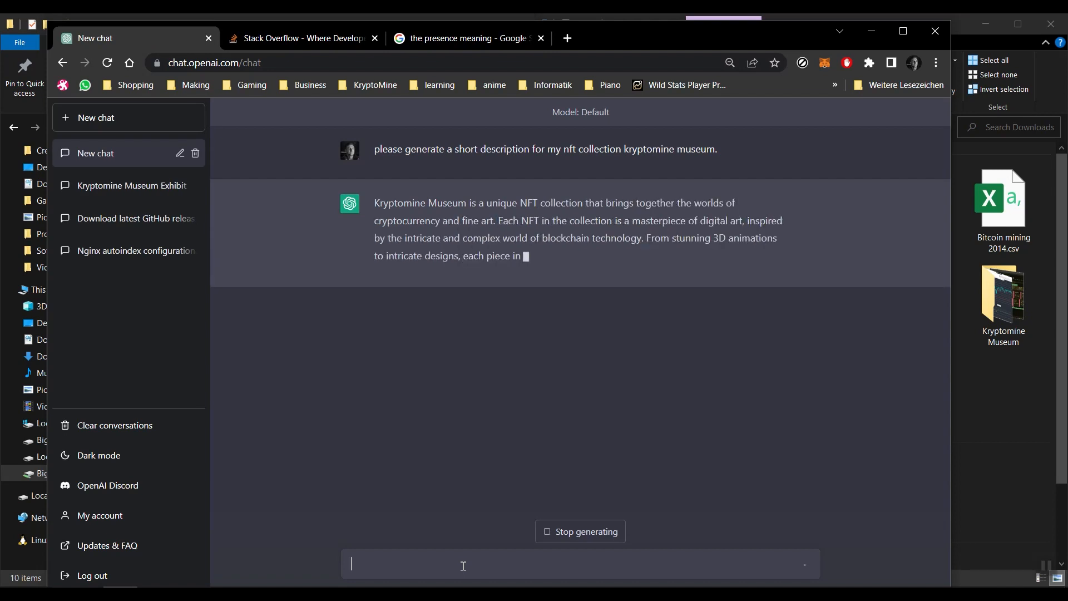
Send ChatGPT the follow-up "the collection features the history of the Company KryptoMine.ch as nft images".
{"action": "type", "text": "the c"}
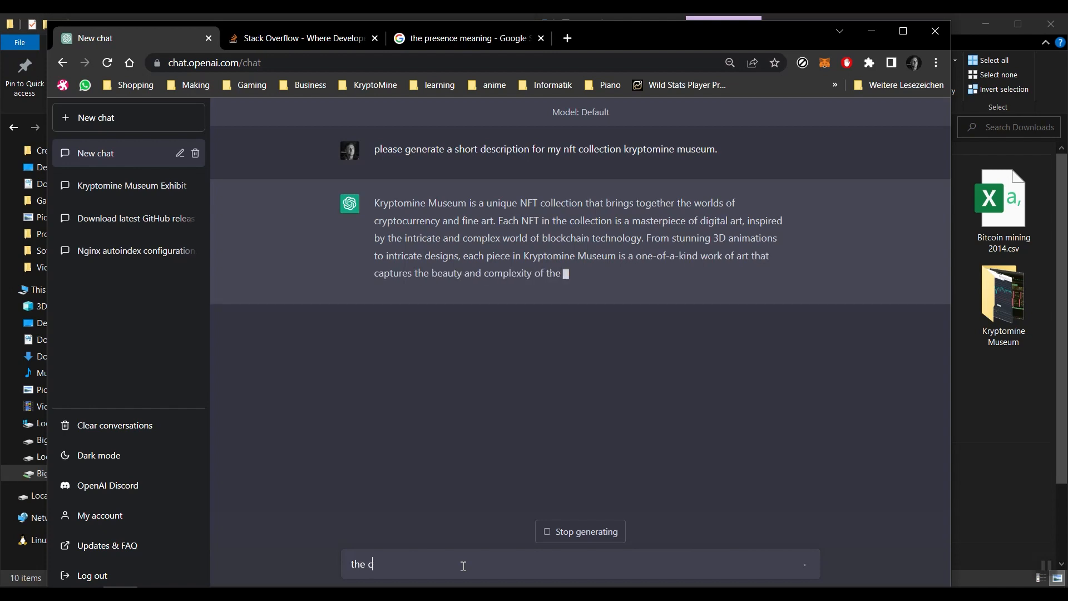
{"action": "type", "text": "ollecti"}
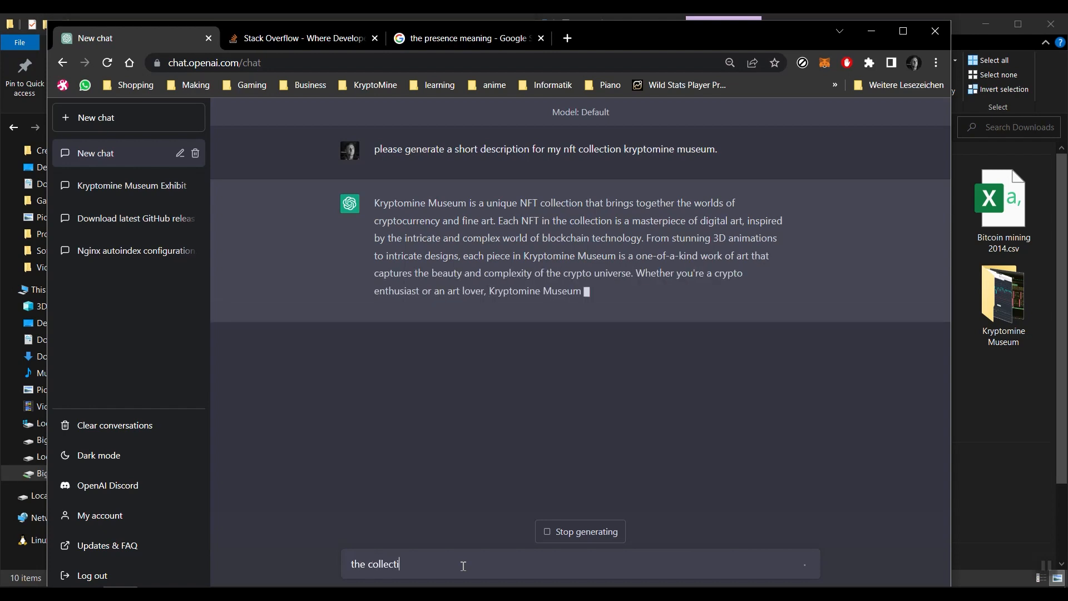
{"action": "type", "text": "on features the history"}
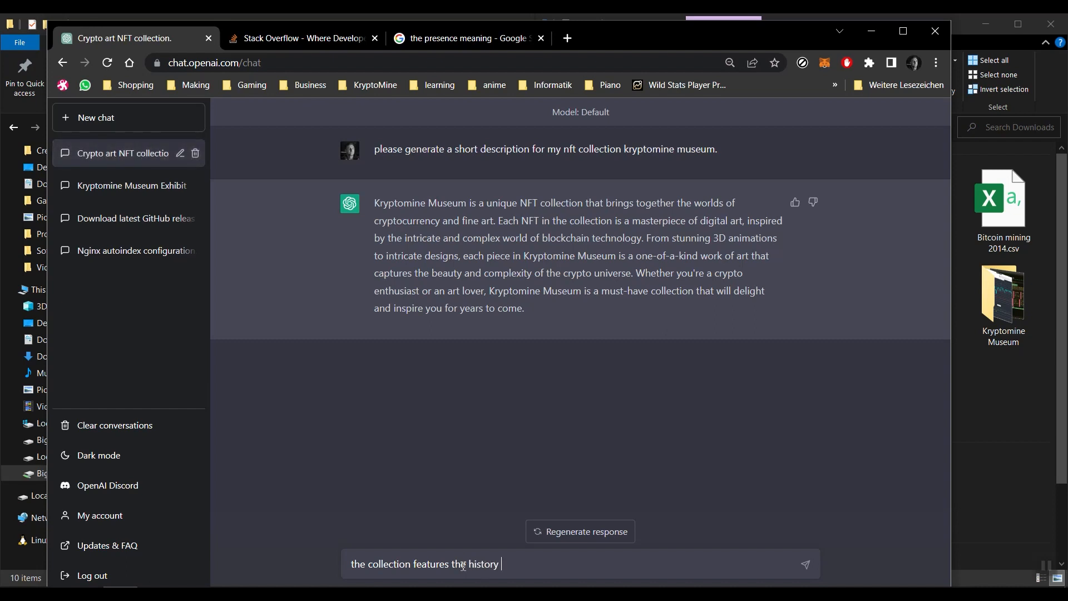
{"action": "type", "text": " of the Company KryptoMine.ch an"}
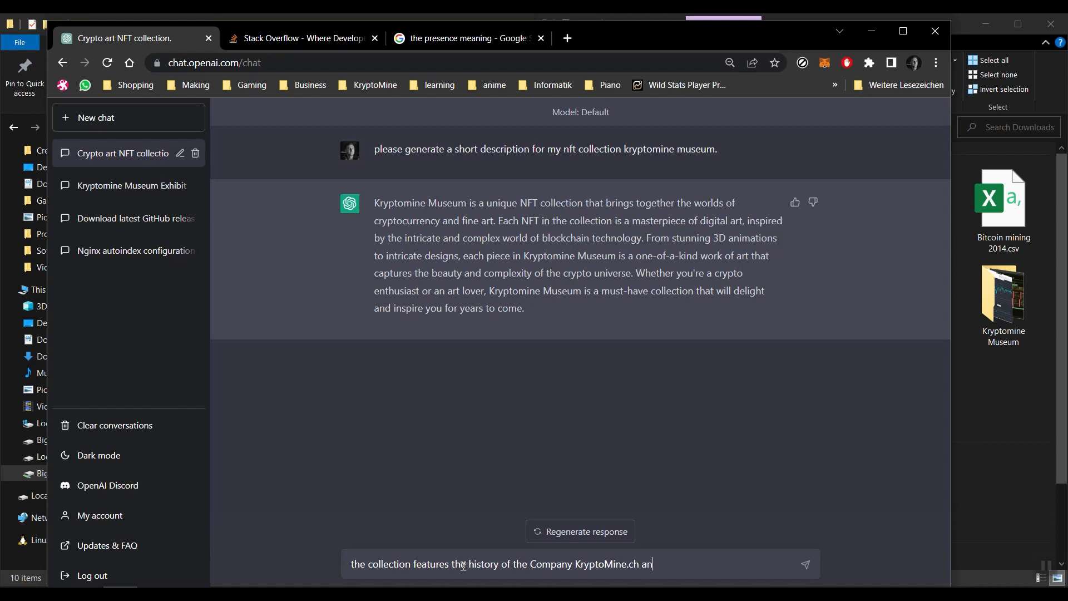
{"action": "type", "text": "d makes it acces"}
{"action": "key", "text": "BackSpace"}
{"action": "key", "text": "BackSpace"}
{"action": "key", "text": "BackSpace"}
{"action": "key", "text": "BackSpace"}
{"action": "key", "text": "BackSpace"}
{"action": "key", "text": "BackSpace"}
{"action": "key", "text": "BackSpace"}
{"action": "key", "text": "BackSpace"}
{"action": "key", "text": "BackSpace"}
{"action": "key", "text": "BackSpace"}
{"action": "key", "text": "BackSpace"}
{"action": "key", "text": "BackSpace"}
{"action": "key", "text": "BackSpace"}
{"action": "key", "text": "BackSpace"}
{"action": "key", "text": "BackSpace"}
{"action": "key", "text": "BackSpace"}
{"action": "type", "text": "s nft images"}
{"action": "key", "text": "Return"}
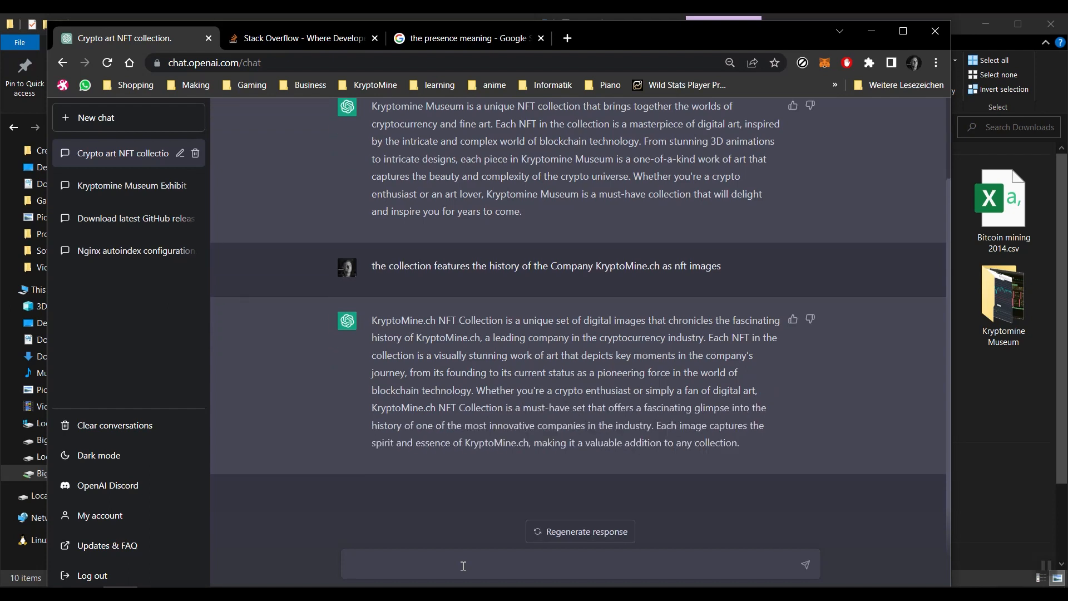
Send ChatGPT the follow-up "the collection is not for sale" to refine the description.
{"action": "left_click_drag", "start_coordinate": [750, 452], "coordinate": [372, 320]}
{"action": "left_click", "coordinate": [425, 559]}
{"action": "type", "text": "the collection is not for sale"}
{"action": "key", "text": "Return"}
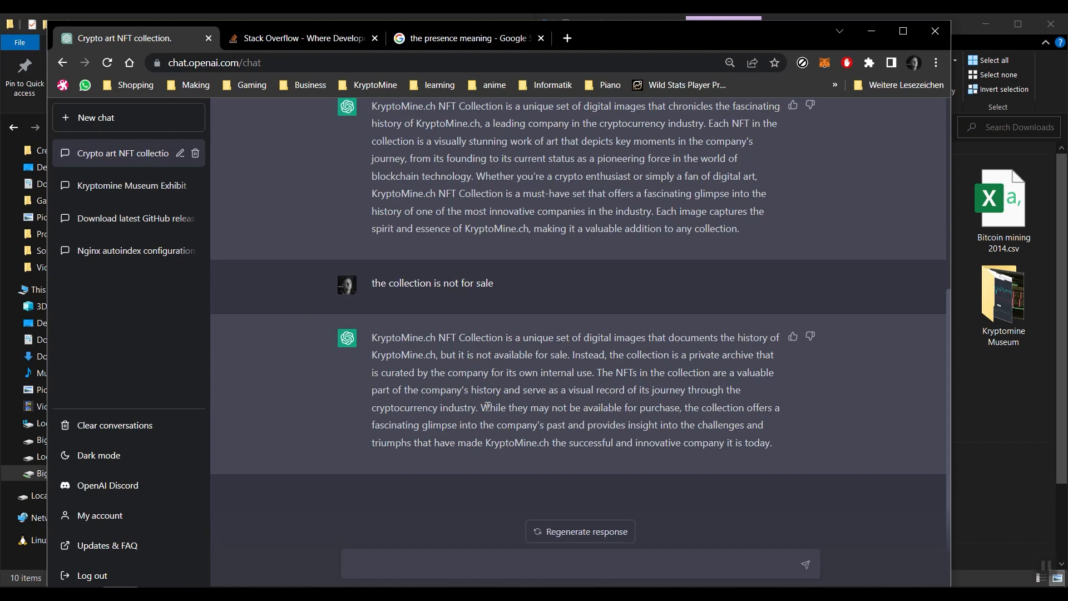
Copy ChatGPT's latest reply into the Kryptomine_Museum collection's Description in the NftMinter and save the collection information.
{"action": "left_click_drag", "start_coordinate": [382, 337], "coordinate": [784, 448]}
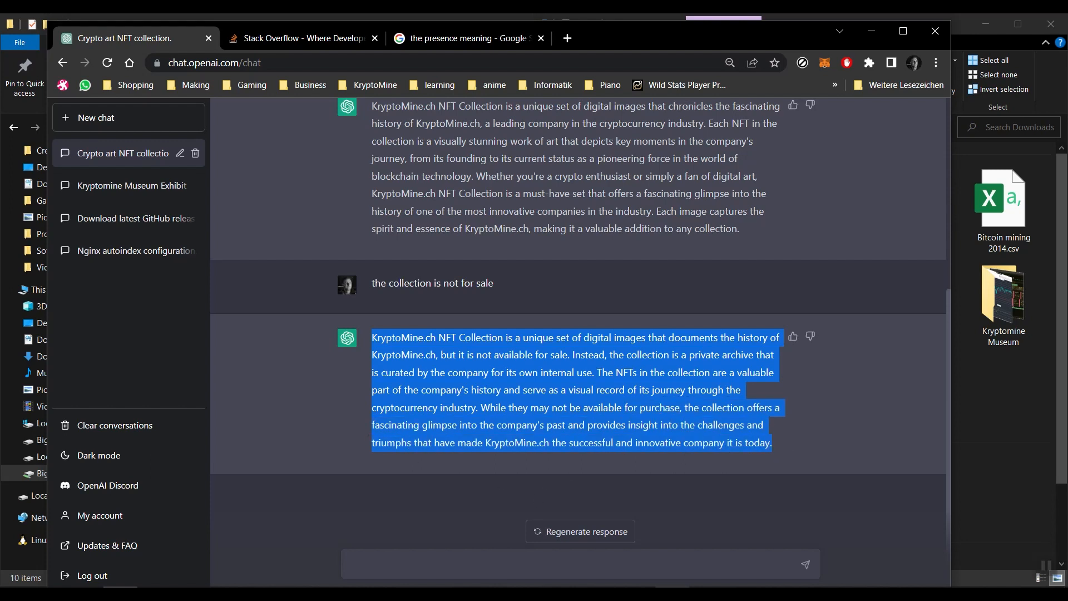
{"action": "key", "text": "alt+Tab"}
{"action": "left_click", "coordinate": [541, 177]}
{"action": "key", "text": "ctrl+v"}
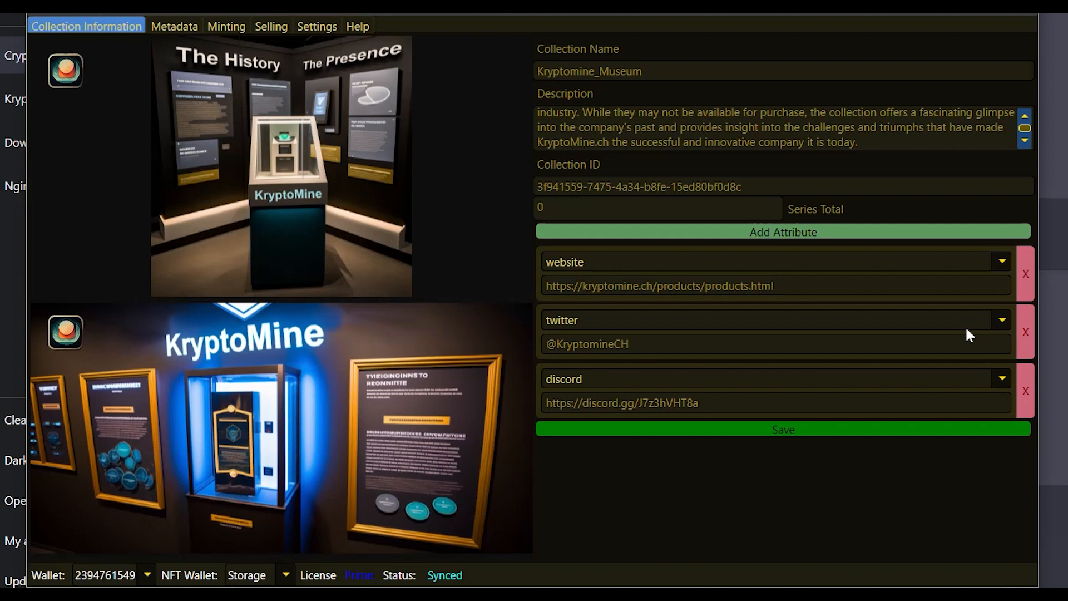
Check the collection's saved attributes in the collection information and open the NFT metadata view.
{"action": "key", "text": "ctrl+Tab"}
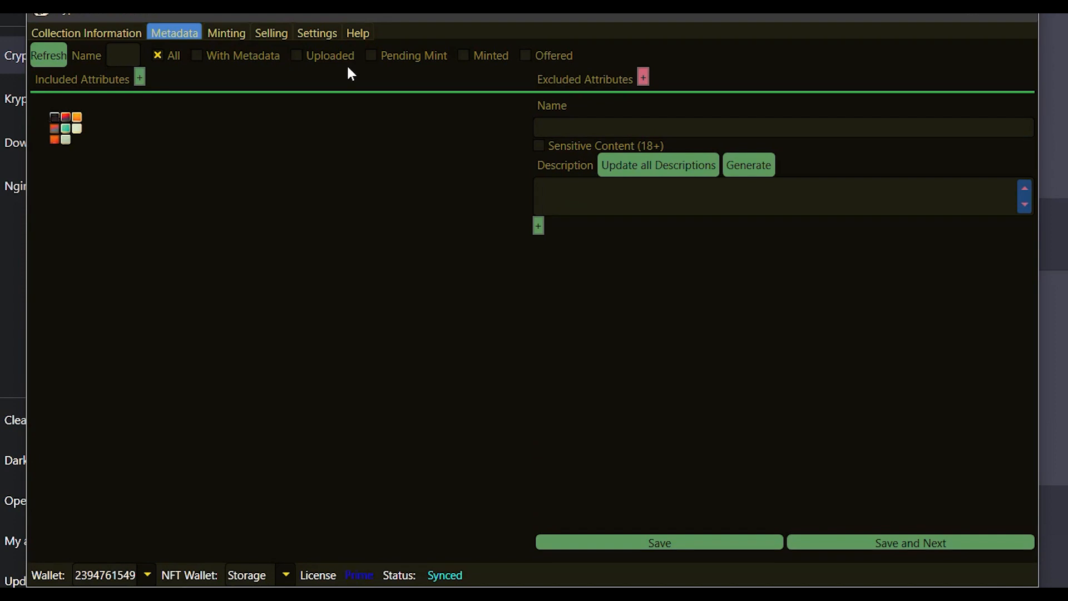
{"action": "left_click", "coordinate": [132, 35]}
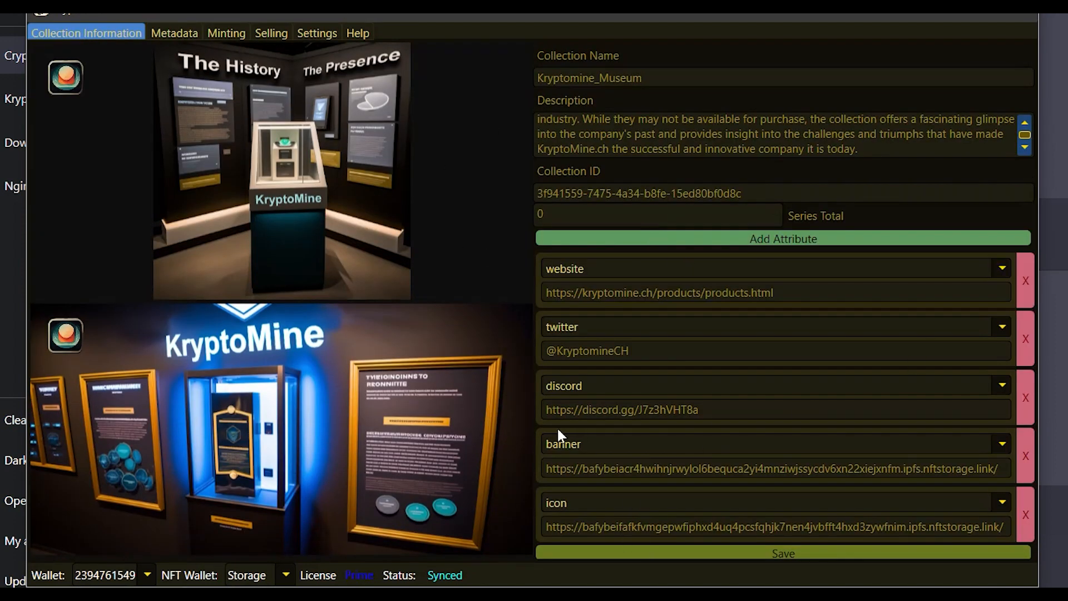
{"action": "left_click", "coordinate": [174, 33]}
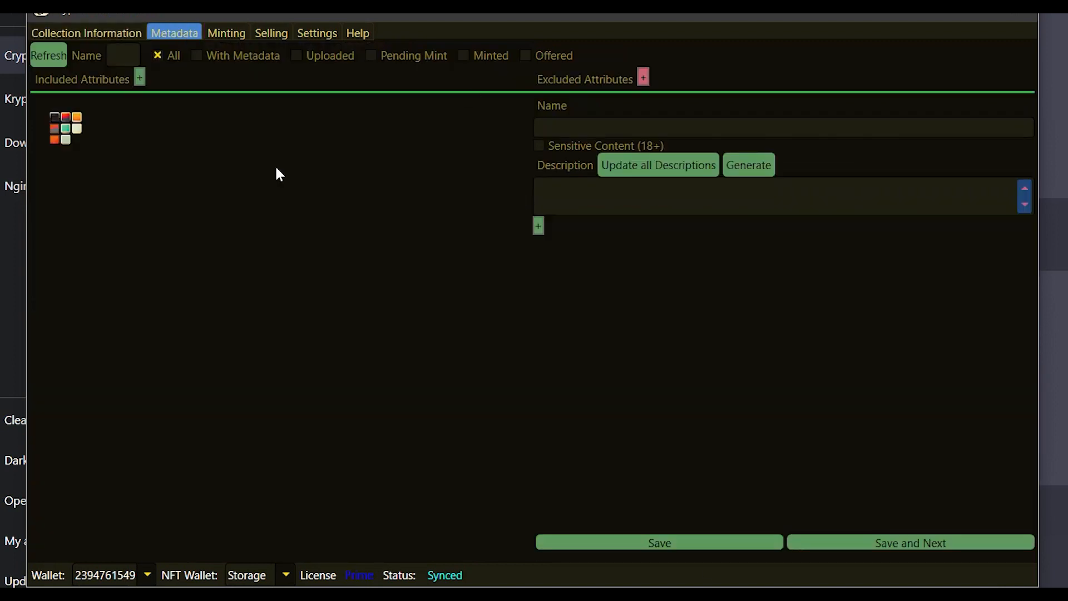
Import all images from arbitrader_sep-2022.png to where it all began.jpg in the Downloads folder Kryptomine Museum into the collection.
{"action": "left_click", "coordinate": [54, 129]}
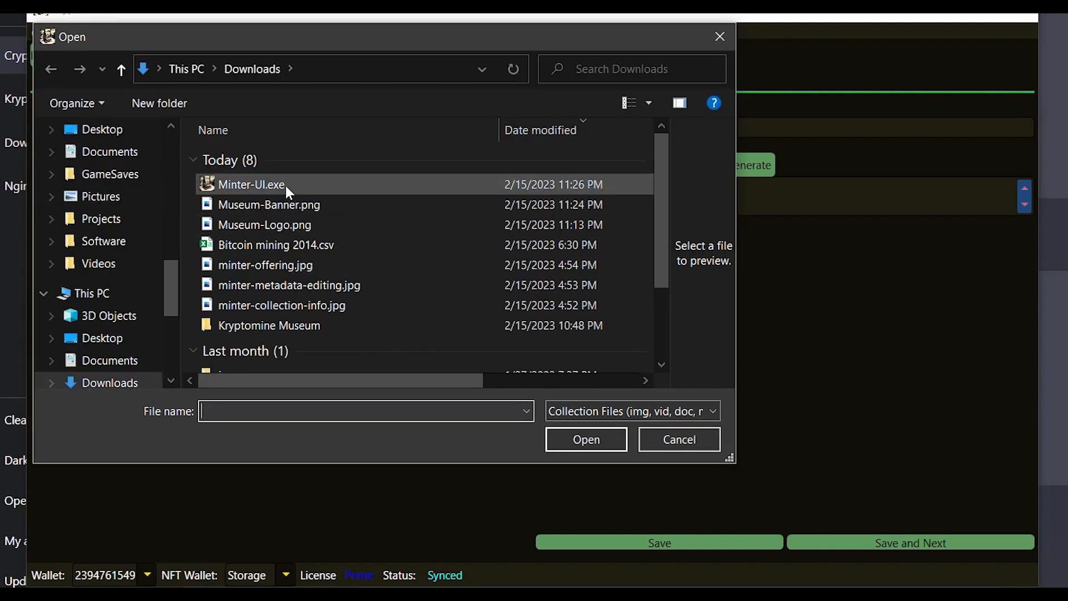
{"action": "scroll", "coordinate": [298, 263], "scroll_direction": "down", "scroll_amount": 2}
{"action": "left_click", "coordinate": [258, 219]}
{"action": "double_click", "coordinate": [258, 219]}
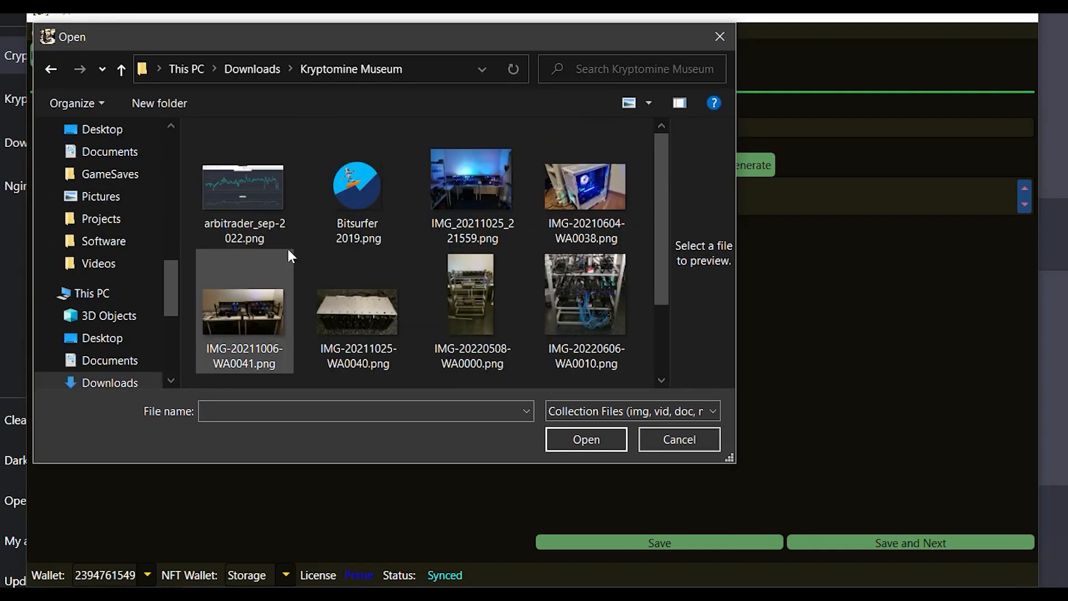
{"action": "left_click", "coordinate": [252, 192]}
{"action": "scroll", "coordinate": [591, 272], "scroll_direction": "down", "scroll_amount": 2}
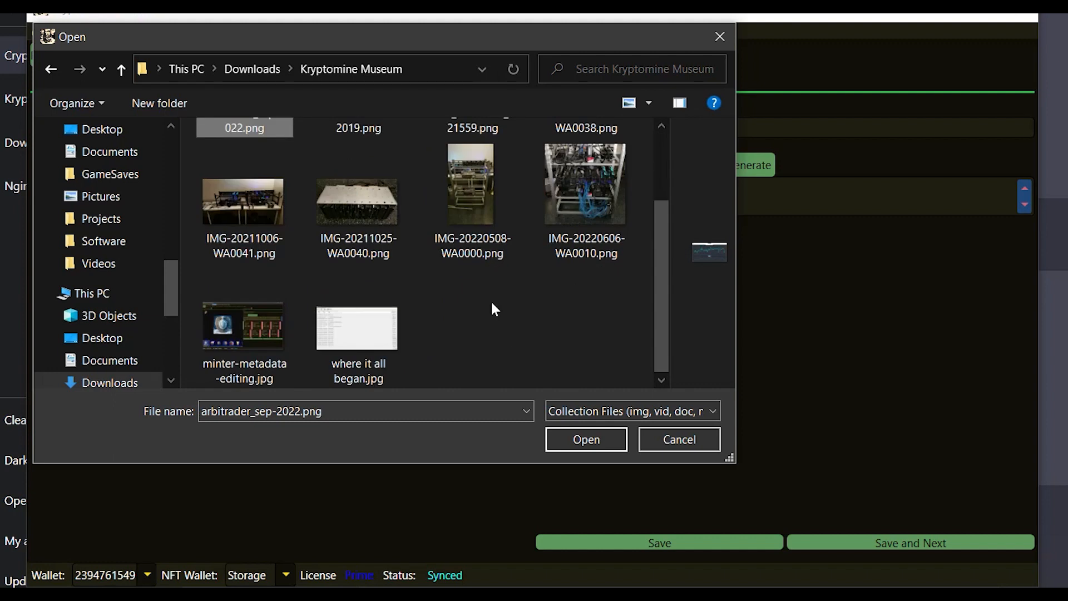
{"action": "left_click", "coordinate": [357, 330], "text": "shift"}
{"action": "left_click", "coordinate": [587, 439]}
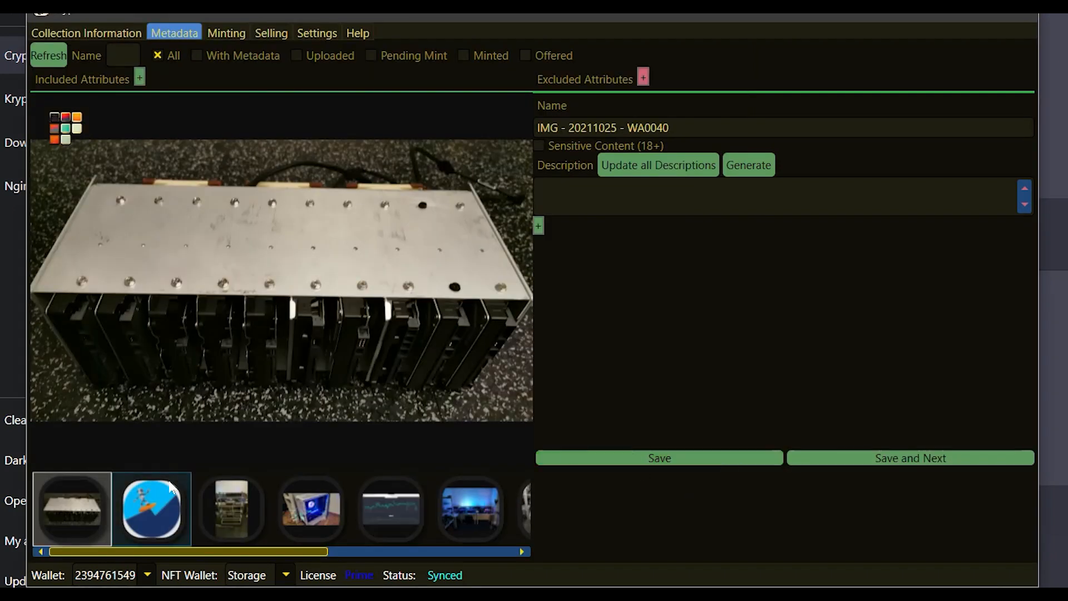
Preview the imported images one after another, from the Bitsurfer logo to the blue-lit mining room.
{"action": "left_click", "coordinate": [161, 511]}
{"action": "left_click", "coordinate": [231, 509]}
{"action": "left_click", "coordinate": [311, 509]}
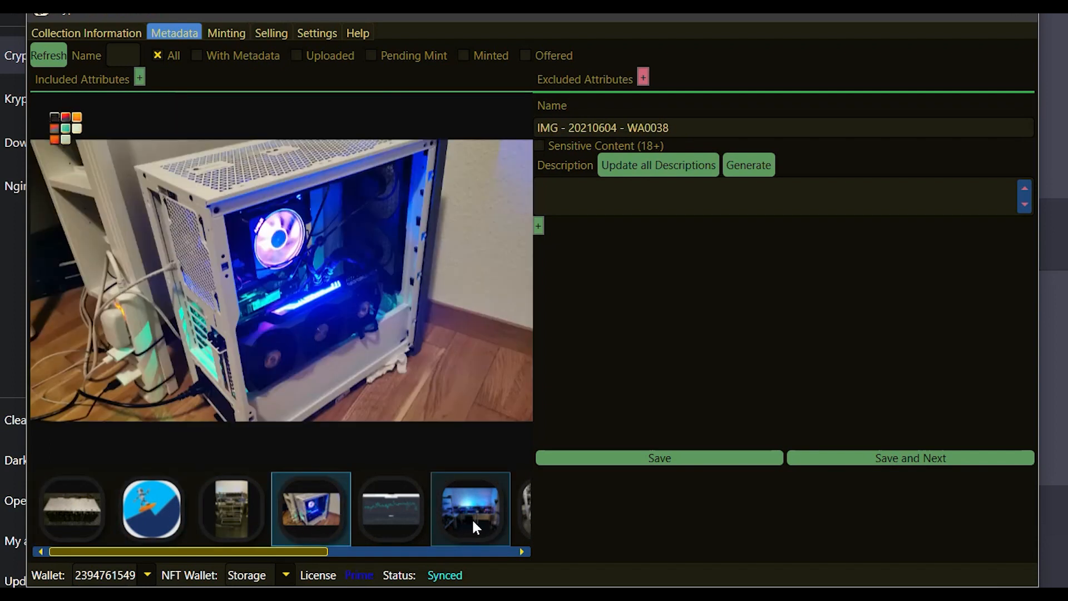
{"action": "left_click", "coordinate": [404, 513]}
{"action": "left_click", "coordinate": [465, 515]}
{"action": "left_click_drag", "start_coordinate": [324, 551], "coordinate": [176, 554]}
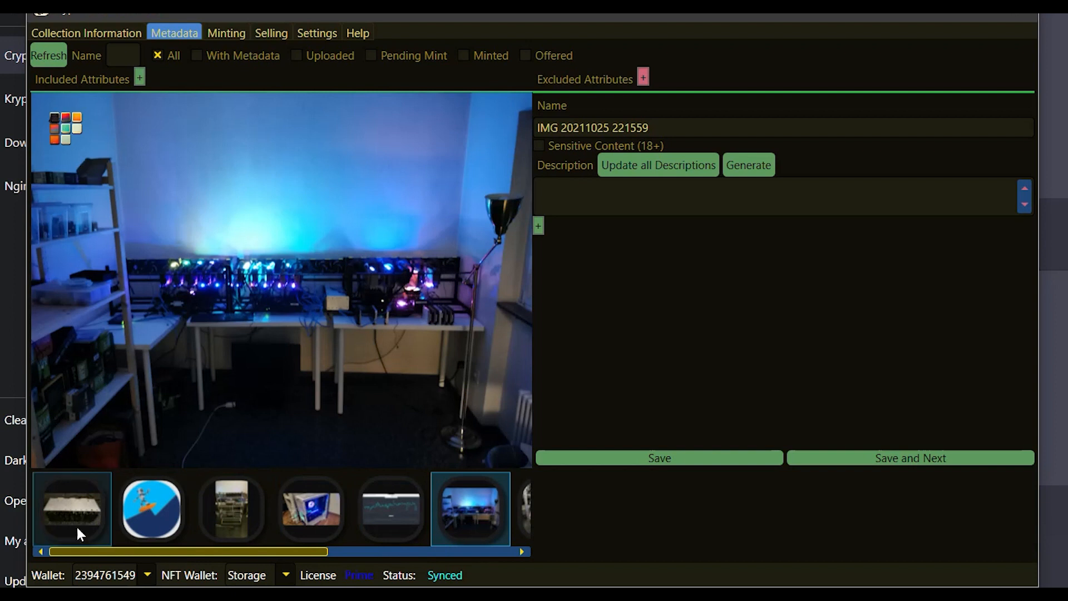
Name the image of the metal hard drive tray "First HDD Tray Prototype".
{"action": "left_click", "coordinate": [63, 515]}
{"action": "key", "text": "ctrl+a"}
{"action": "type", "text": "First"}
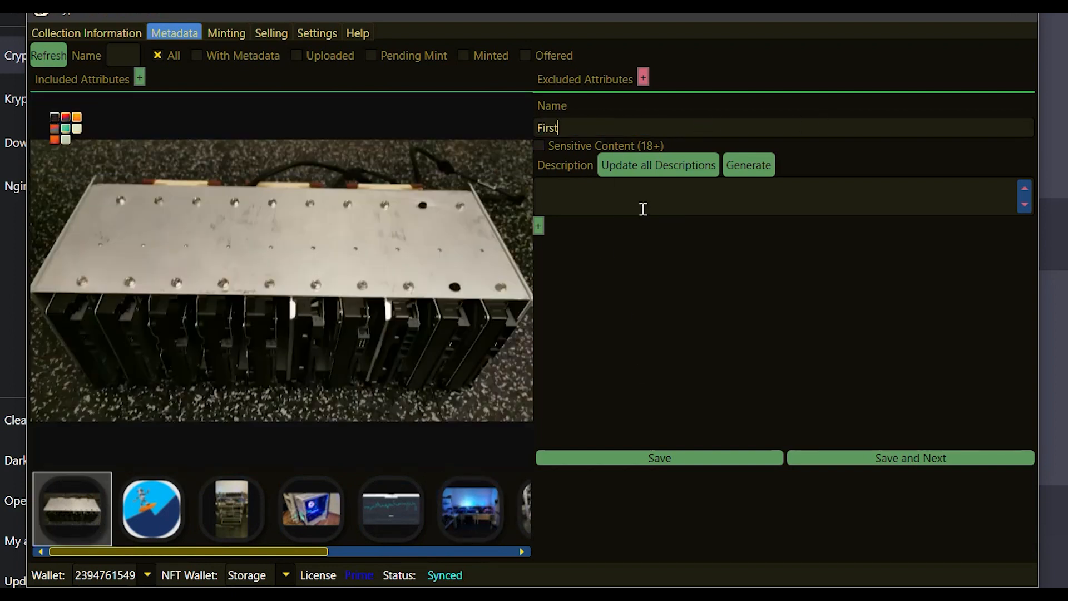
{"action": "type", "text": " HDD Tray Prototype"}
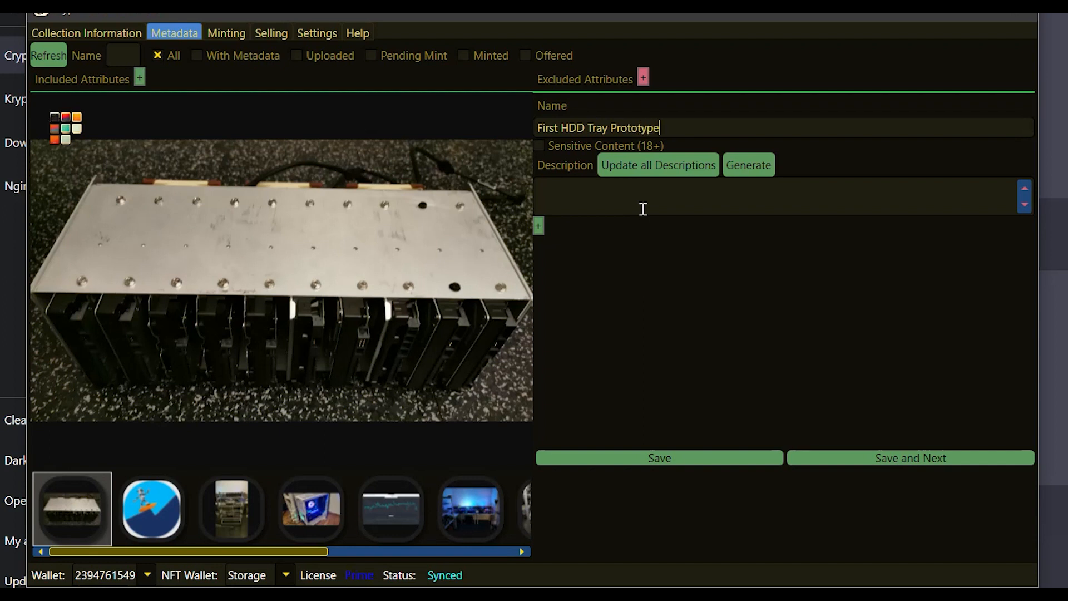
Add a Date attribute with the value 25.10.2021 to the First HDD Tray Prototype.
{"action": "left_click", "coordinate": [538, 227]}
{"action": "left_click", "coordinate": [619, 236]}
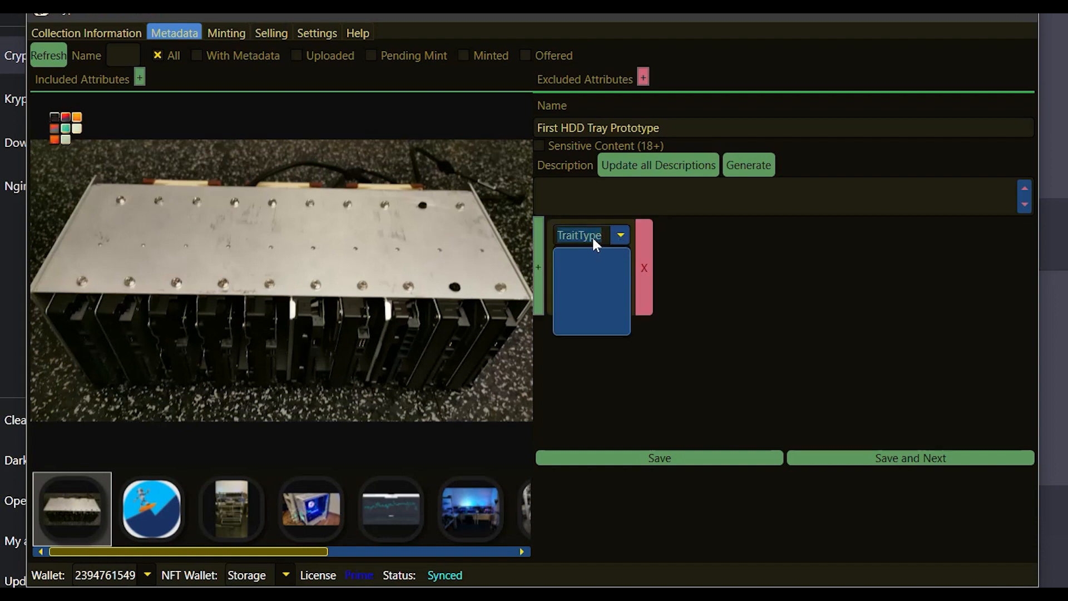
{"action": "left_click", "coordinate": [618, 234]}
{"action": "type", "text": "Date"}
{"action": "left_click", "coordinate": [591, 258]}
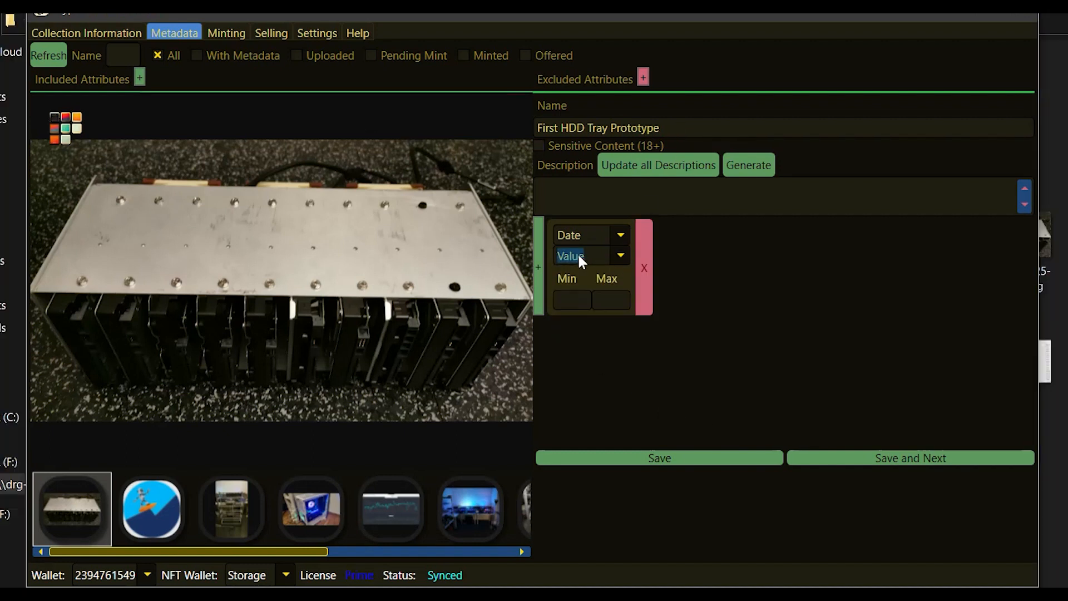
{"action": "type", "text": "25.1"}
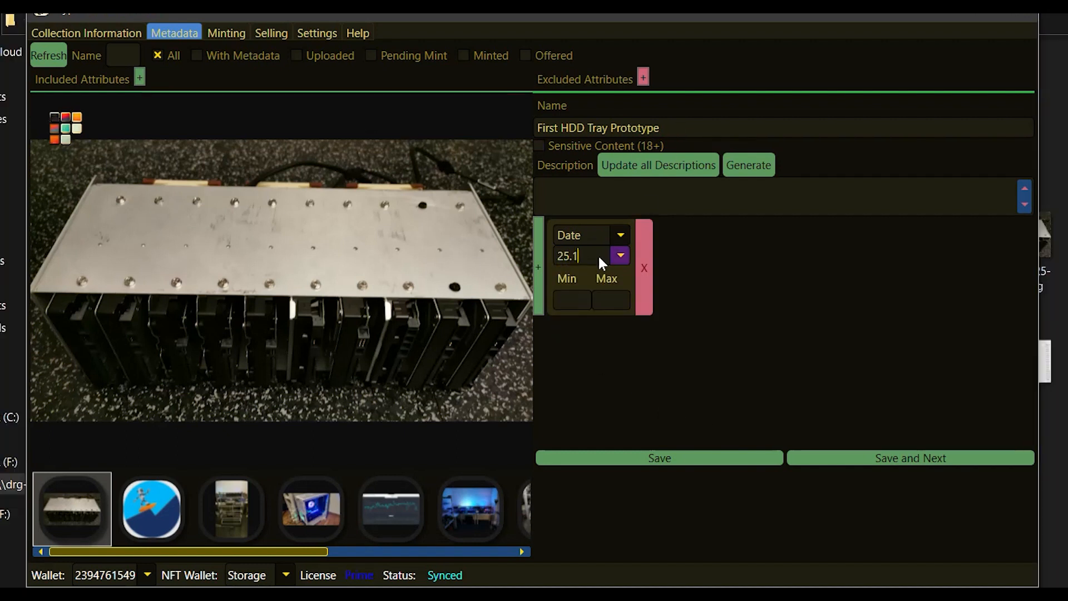
{"action": "type", "text": "0.2012"}
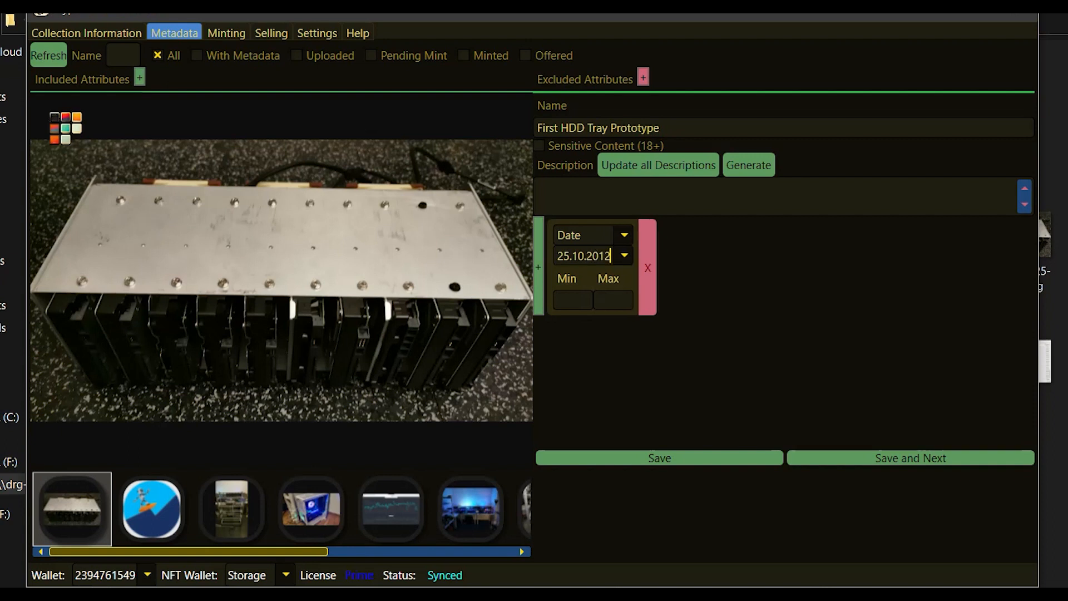
{"action": "key", "text": "BackSpace"}
{"action": "key", "text": "BackSpace"}
{"action": "type", "text": "21"}
Add a second attribute with trait type Topic and value "Farming Chia".
{"action": "left_click", "coordinate": [540, 272]}
{"action": "left_click", "coordinate": [711, 233]}
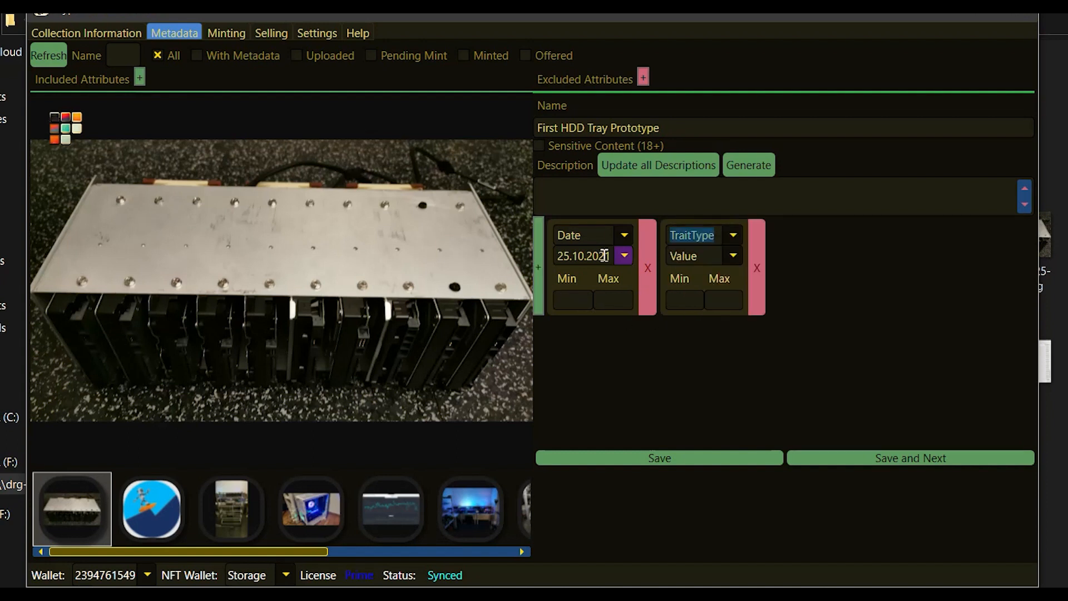
{"action": "type", "text": "Topic"}
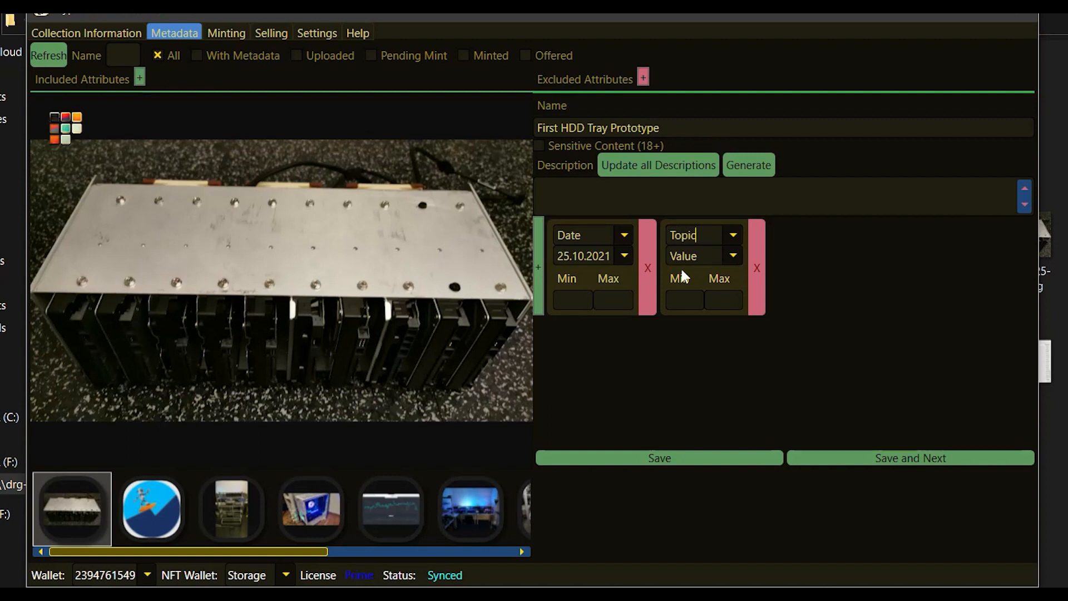
{"action": "left_click", "coordinate": [696, 257]}
{"action": "type", "text": "Farming"}
{"action": "type", "text": "Chia"}
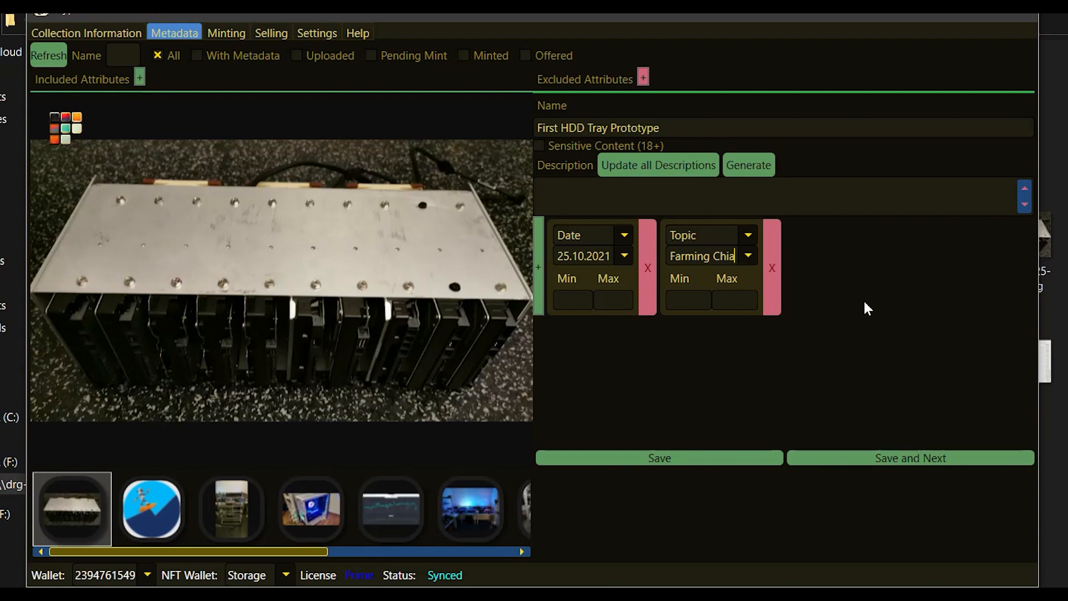
Add a third attribute with trait type Subject, spelled with a capital S, and value Prototype.
{"action": "left_click", "coordinate": [539, 268]}
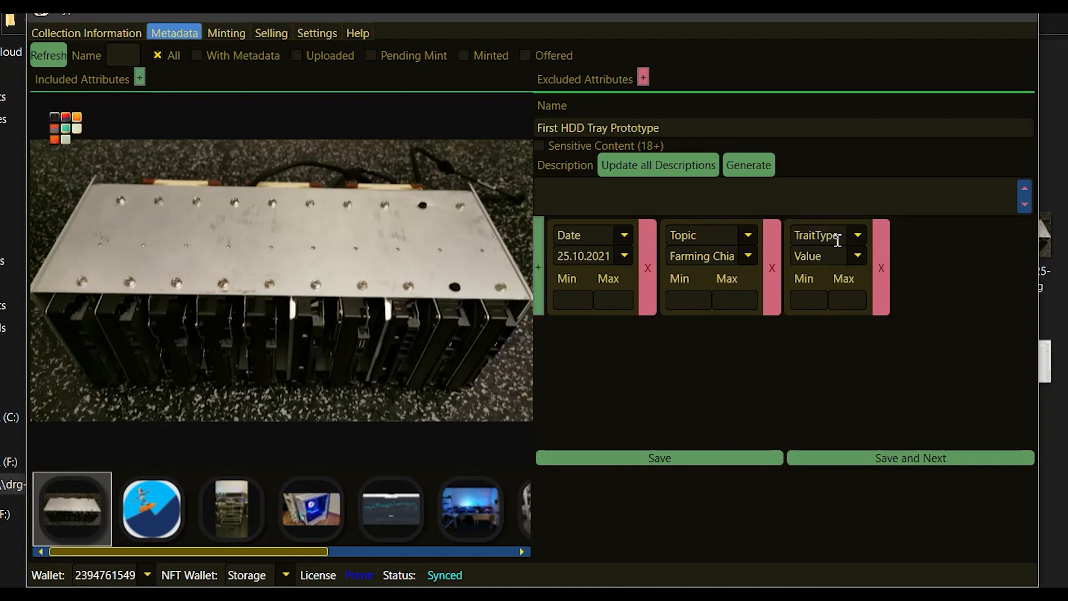
{"action": "left_click", "coordinate": [837, 241]}
{"action": "type", "text": "subject"}
{"action": "key", "text": "Tab"}
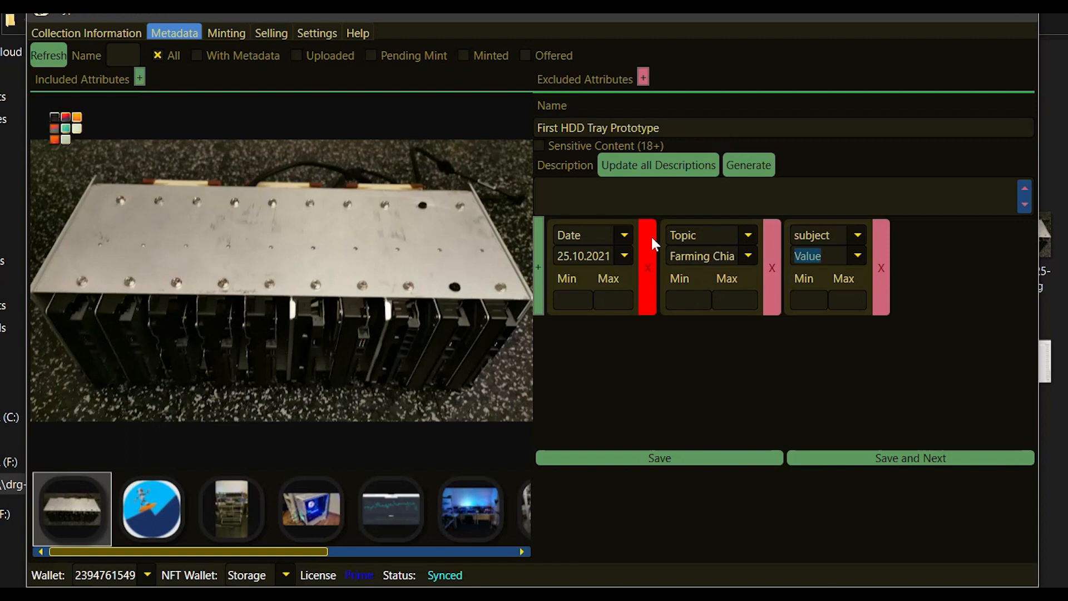
{"action": "type", "text": "Prototype"}
{"action": "left_click", "coordinate": [833, 241]}
{"action": "key", "text": "Home"}
{"action": "key", "text": "Delete"}
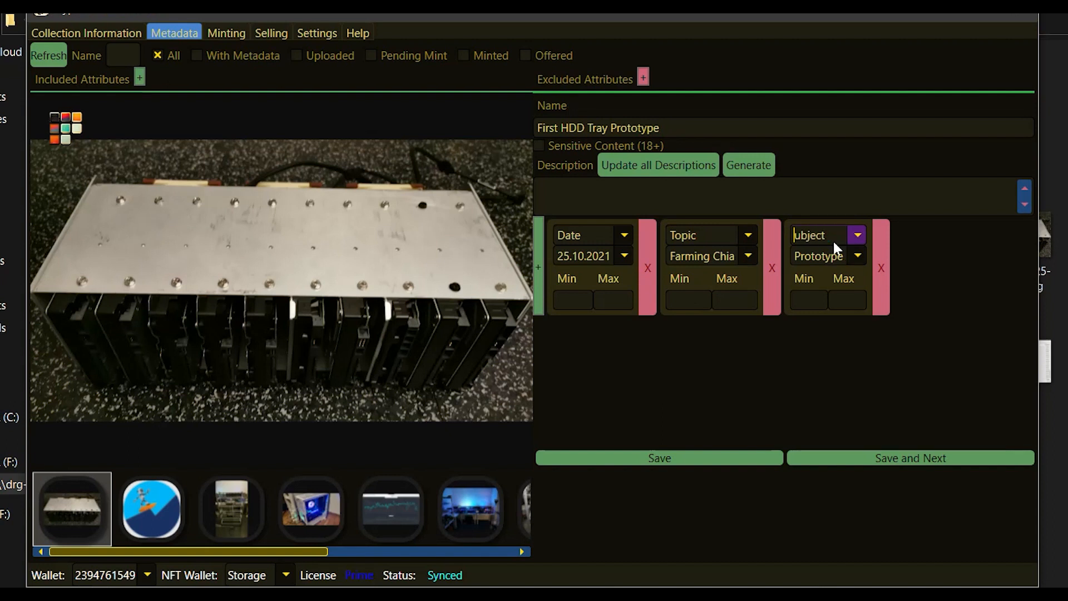
{"action": "type", "text": "S"}
Enter the description "in 2021 the chia mining was extended. The first prototypes for Harddrive Farming were built." and try to generate text from it.
{"action": "left_click", "coordinate": [683, 199]}
{"action": "type", "text": "in 2021"}
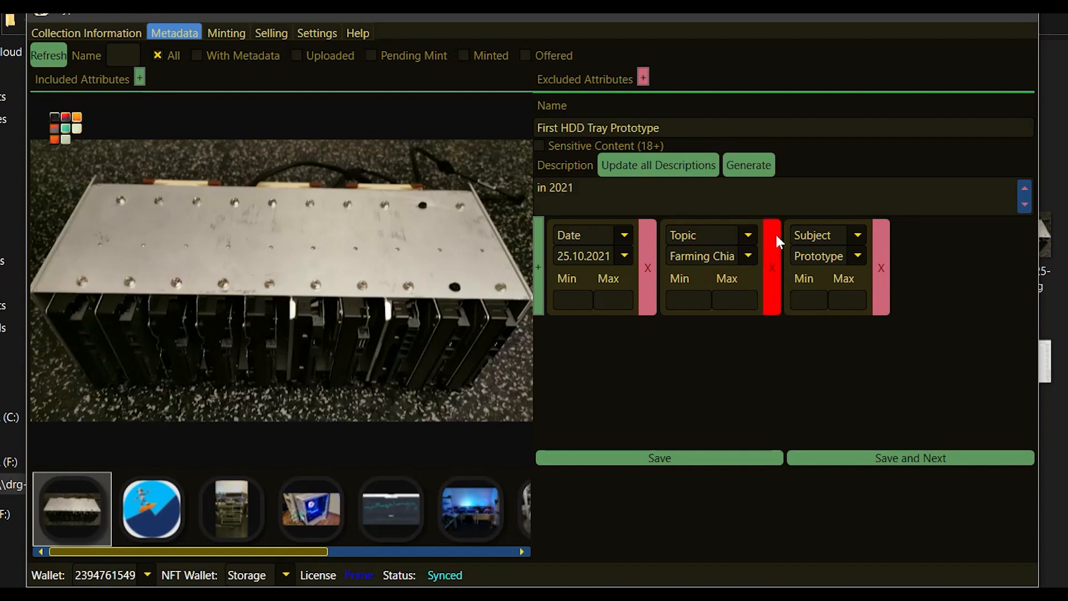
{"action": "type", "text": " the chia mining"}
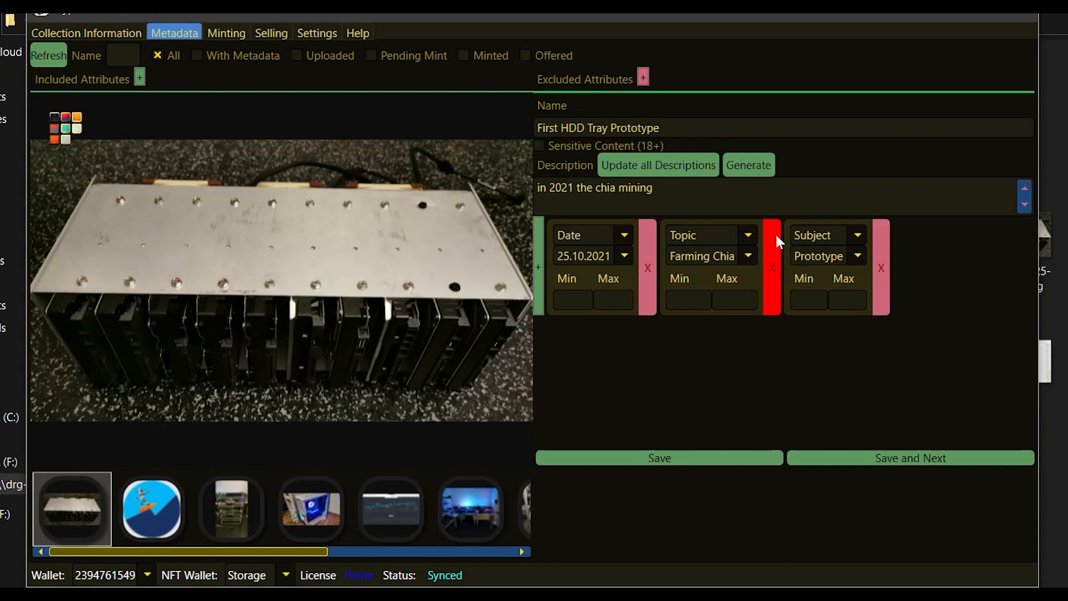
{"action": "type", "text": " was extended. The fi"}
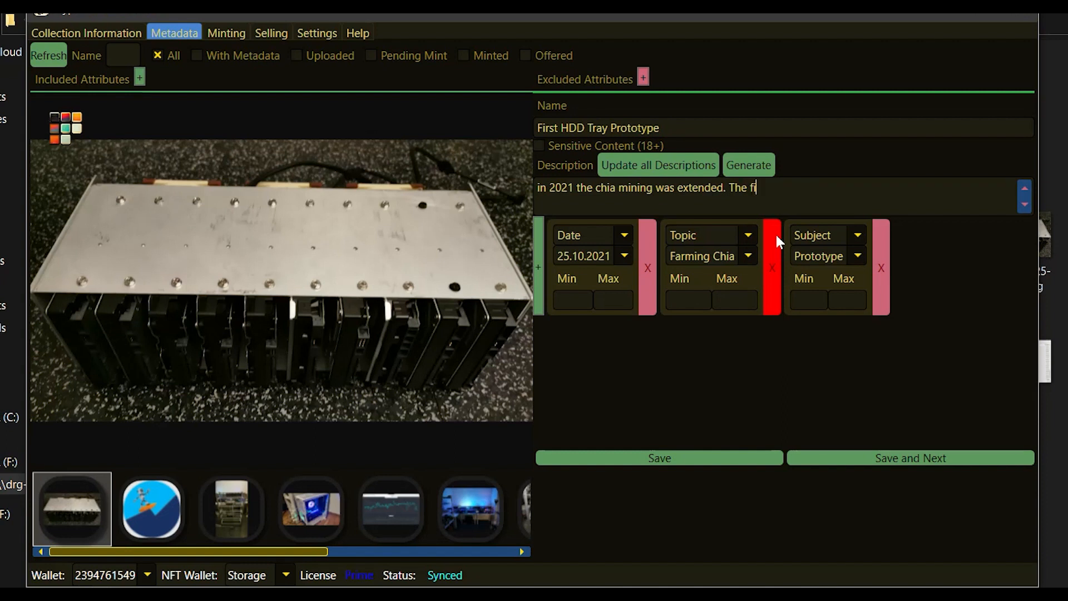
{"action": "type", "text": "rst prototy"}
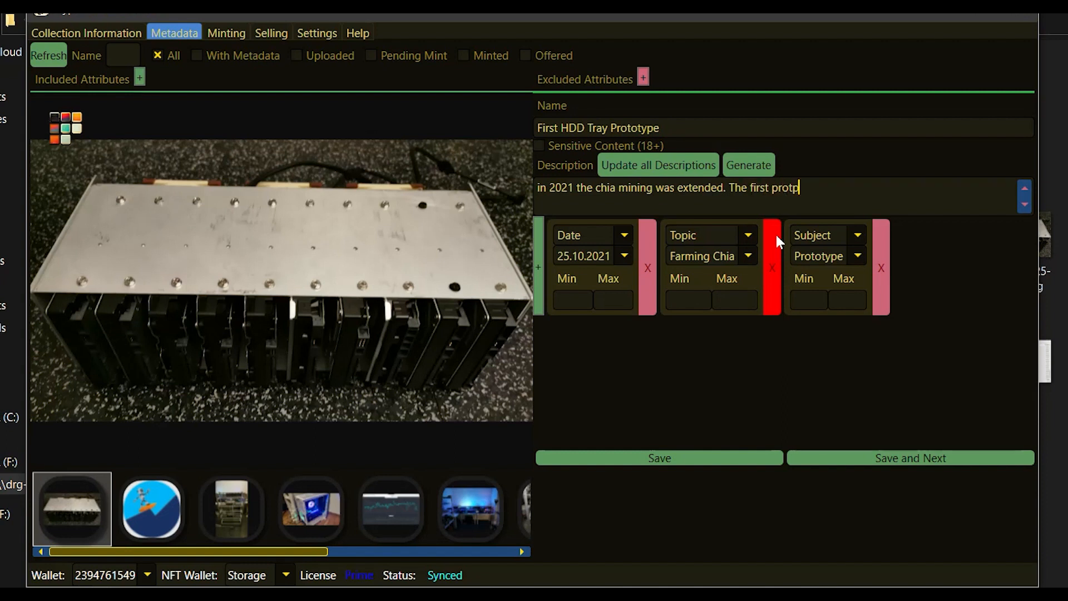
{"action": "type", "text": "pes for "}
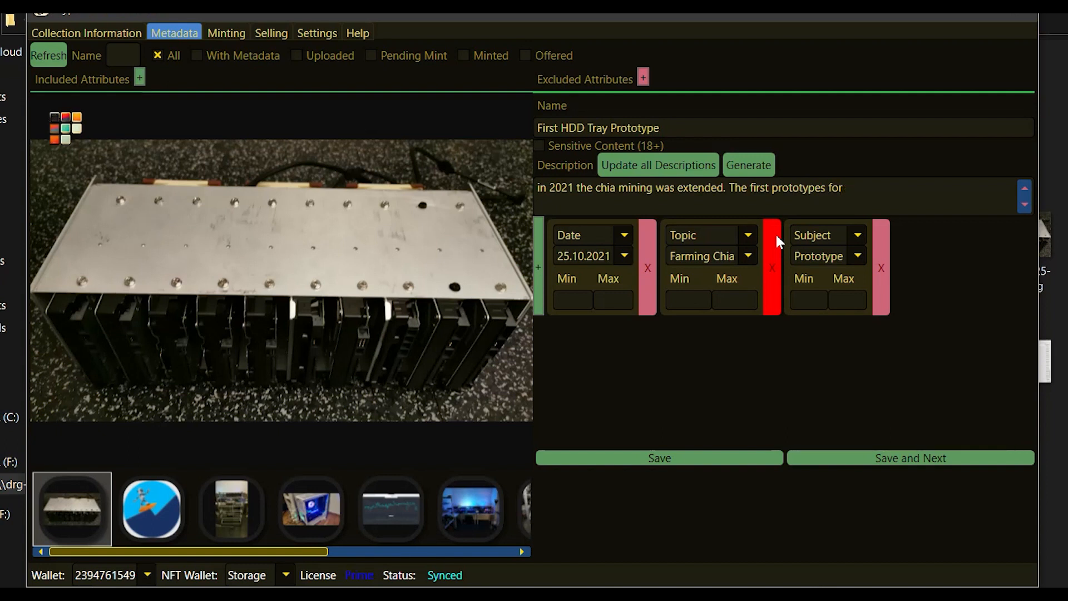
{"action": "type", "text": "Harddrive Farmi"}
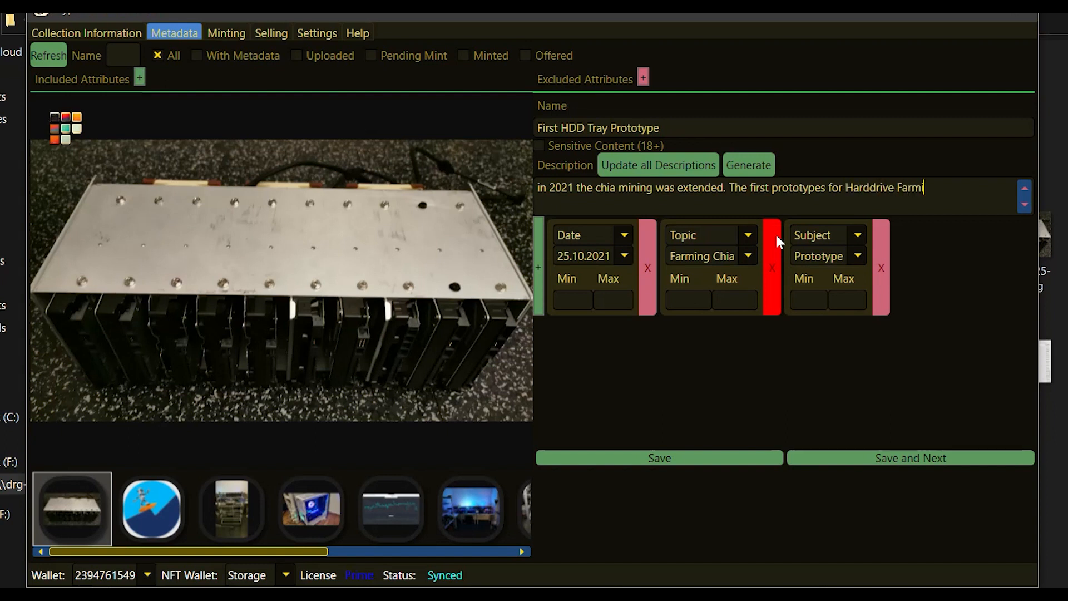
{"action": "type", "text": "ng were built."}
{"action": "key", "text": "ctrl+a"}
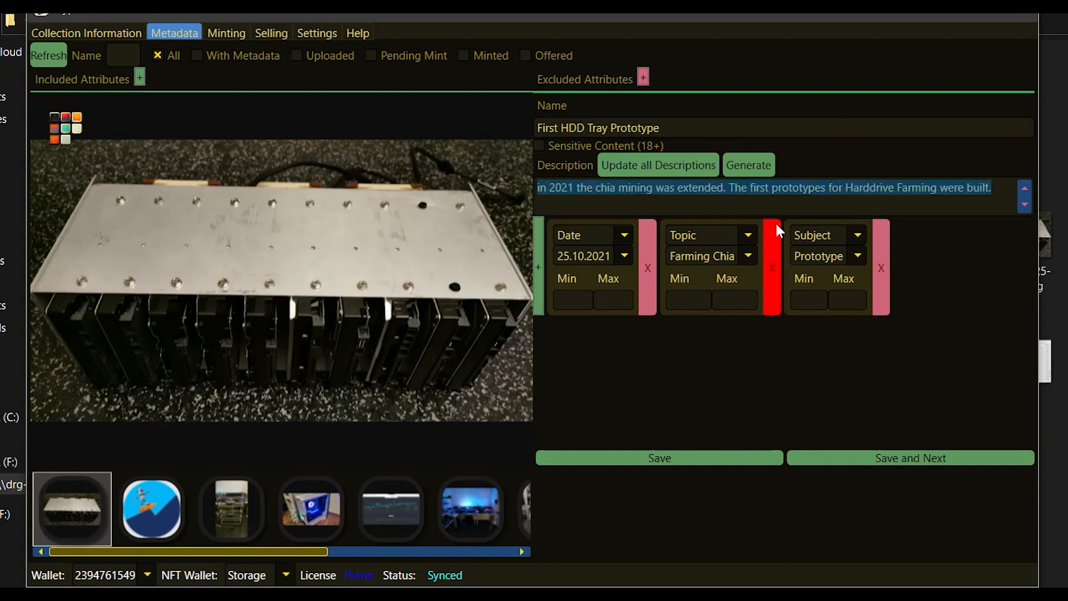
{"action": "left_click", "coordinate": [757, 173]}
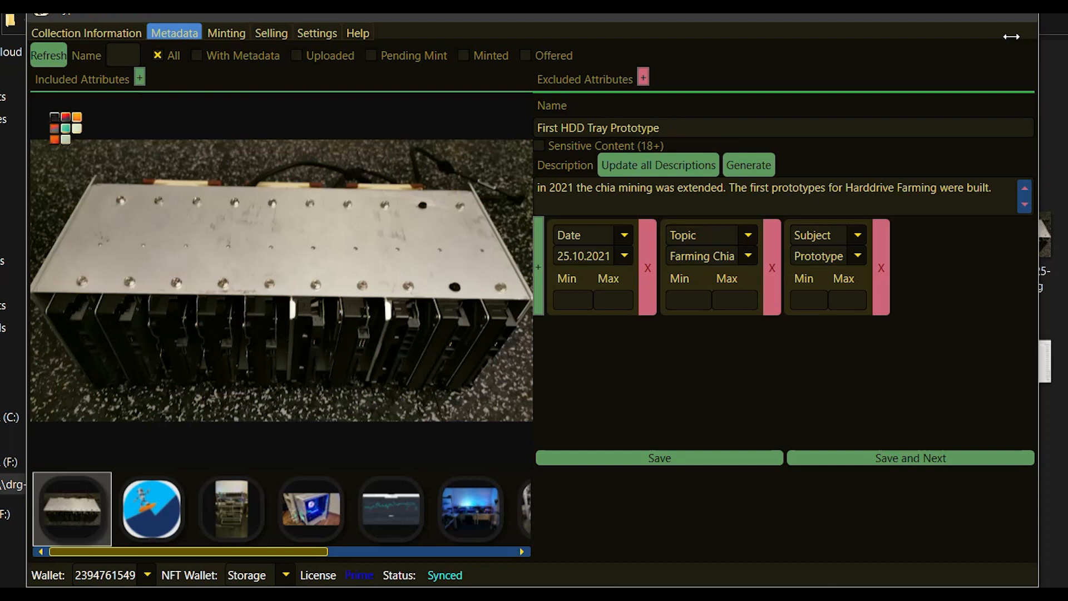
Close the minter and relaunch Minter-UI.exe from the NFT folder Kryptomine_Museum, allowing it to run despite the unknown publisher.
{"action": "left_click", "coordinate": [1011, 37]}
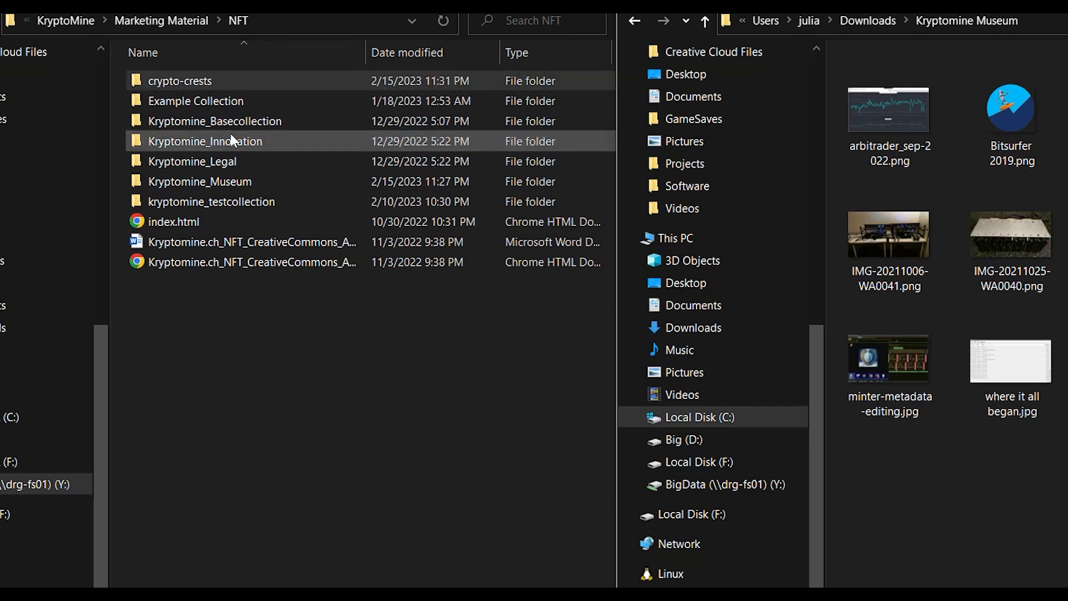
{"action": "double_click", "coordinate": [265, 183]}
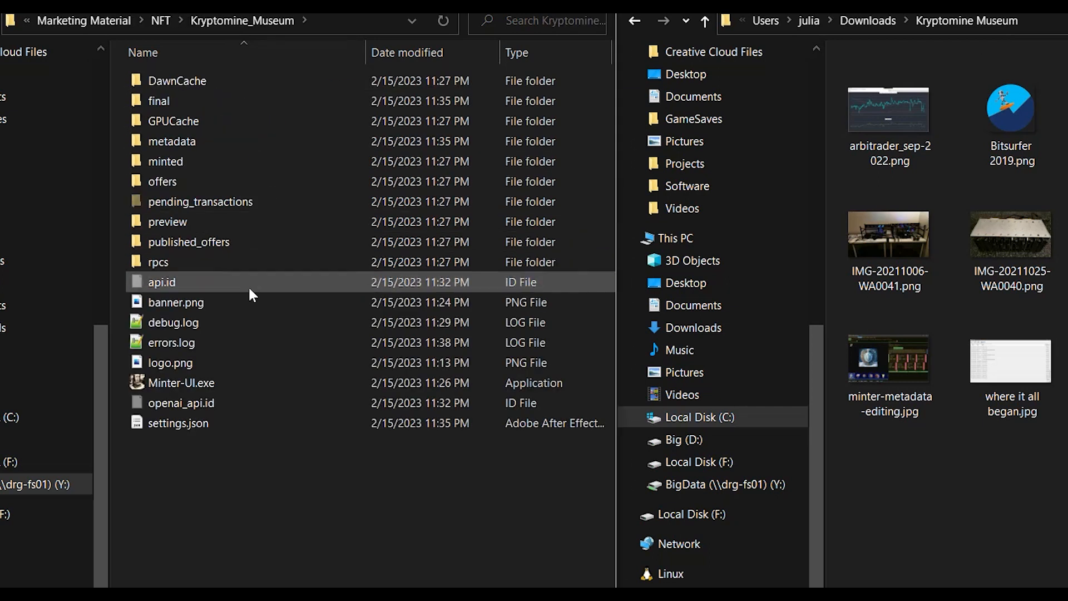
{"action": "double_click", "coordinate": [219, 382]}
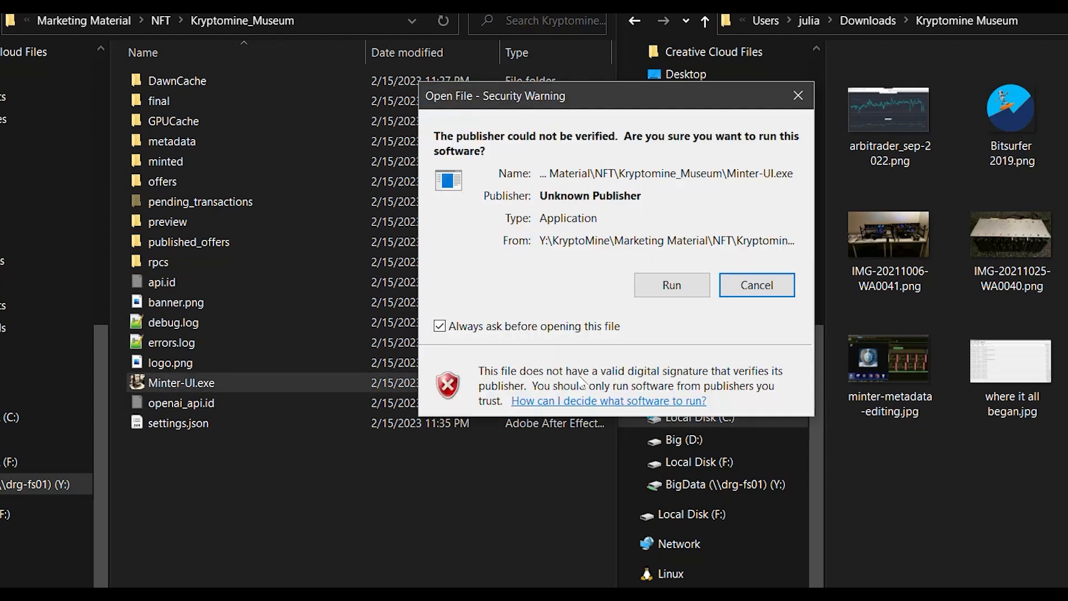
{"action": "left_click", "coordinate": [672, 285]}
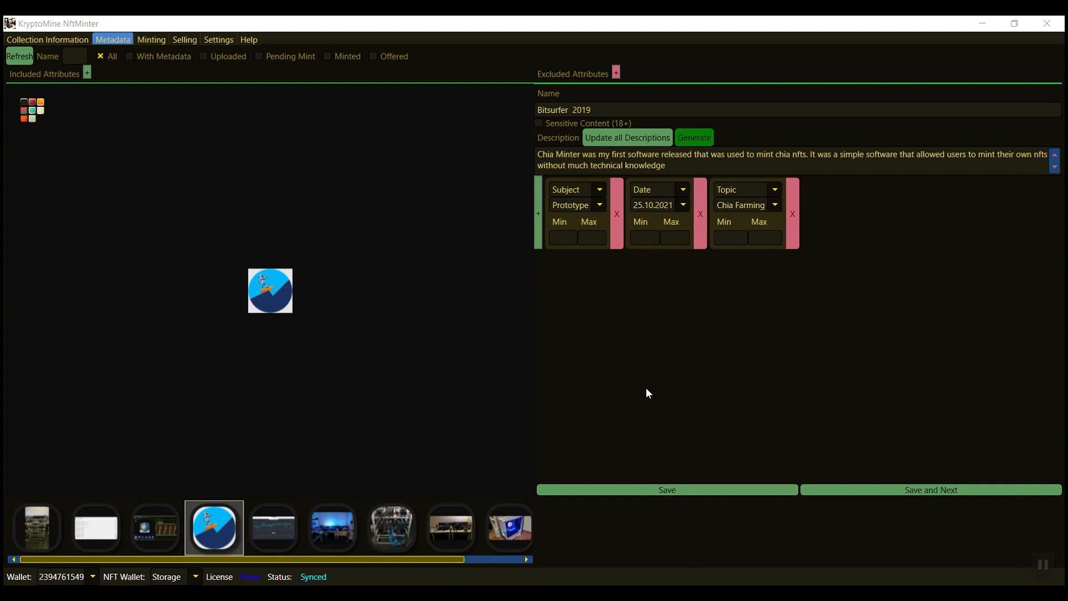
Name the NFT "Bitsurfer - 2019" with description "2019 I created my first tading software bsed on bitcoin. I tried out many strategies and learned a lot.".
{"action": "left_click", "coordinate": [569, 111]}
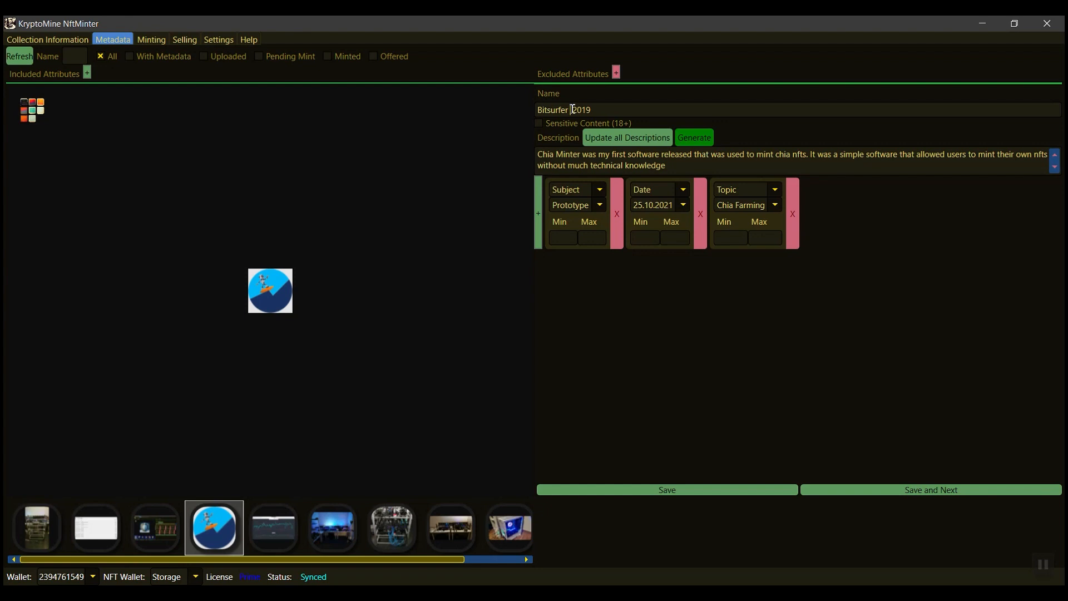
{"action": "type", "text": "-"}
{"action": "triple_click", "coordinate": [675, 165]}
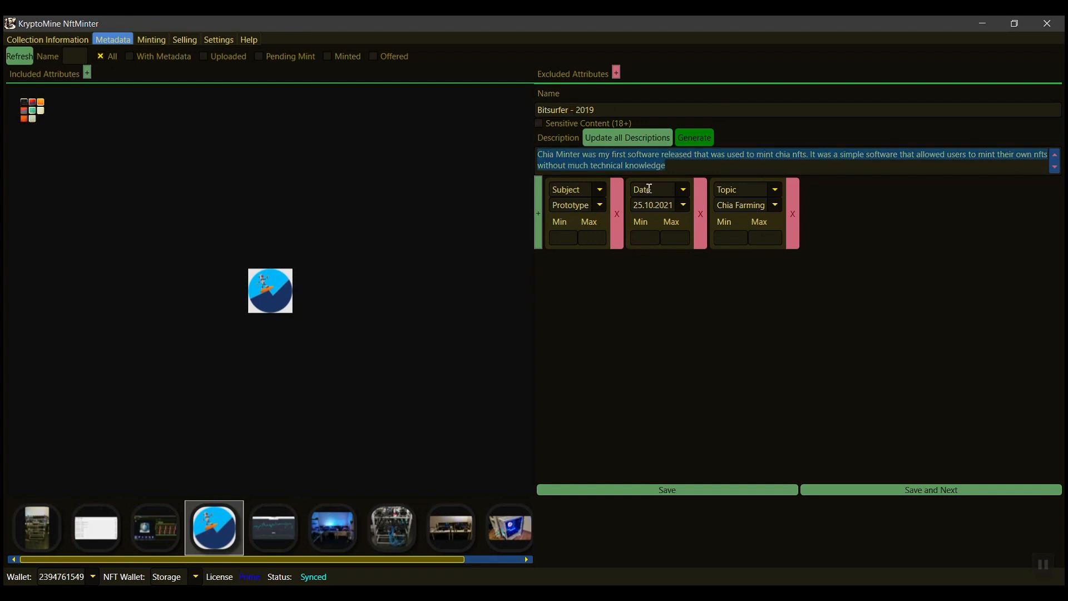
{"action": "type", "text": "201"}
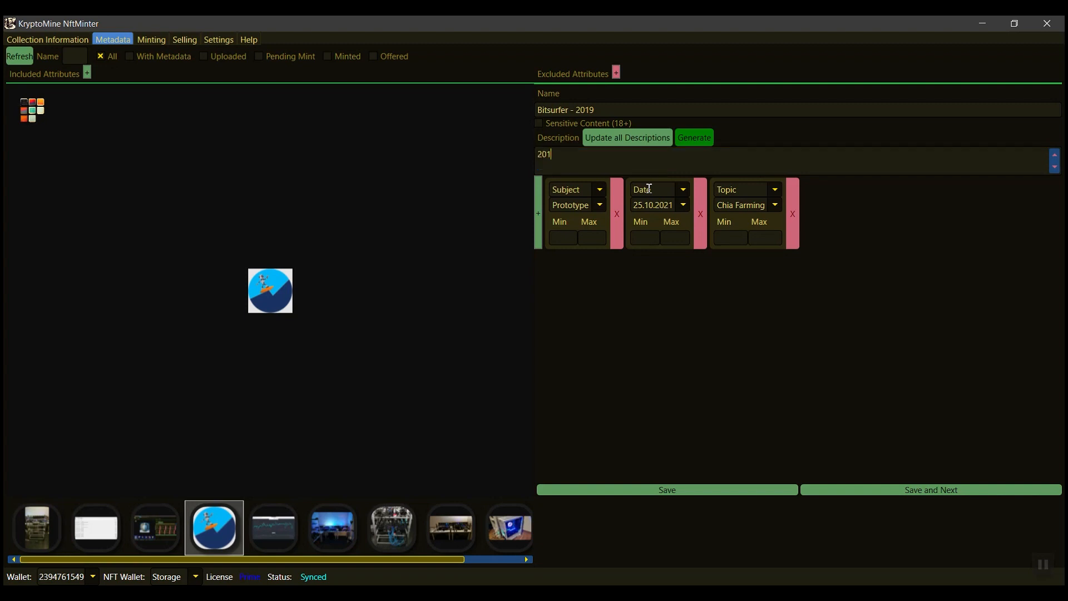
{"action": "type", "text": "9"}
{"action": "type", "text": " I releas"}
{"action": "key", "text": "BackSpace"}
{"action": "key", "text": "BackSpace"}
{"action": "key", "text": "BackSpace"}
{"action": "key", "text": "BackSpace"}
{"action": "key", "text": "BackSpace"}
{"action": "key", "text": "BackSpace"}
{"action": "type", "text": "created my first tading soft"}
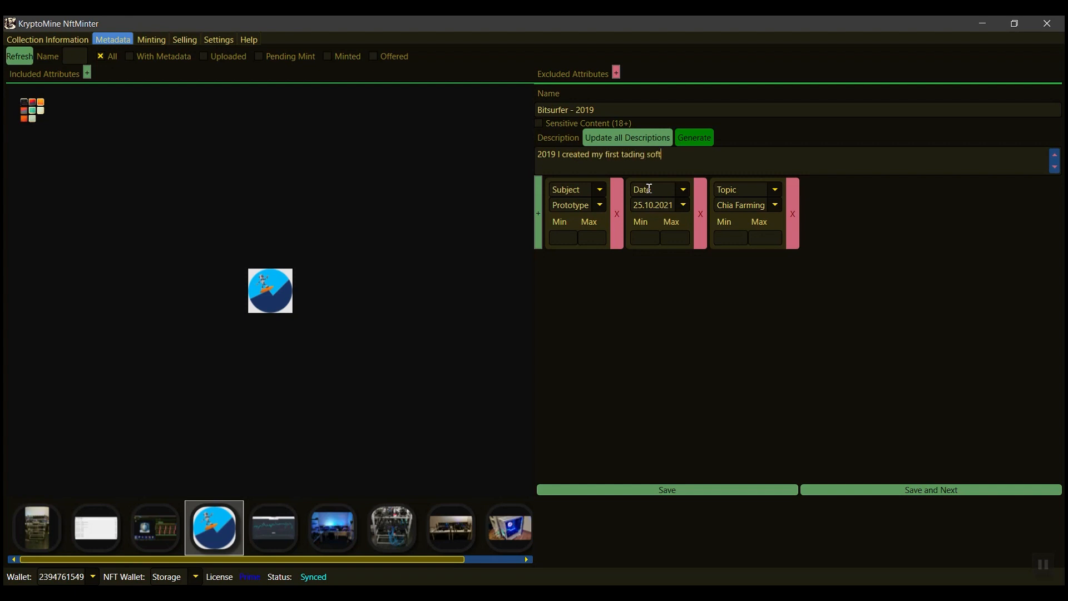
{"action": "type", "text": "ware ba"}
{"action": "key", "text": "BackSpace"}
{"action": "type", "text": "sed on bitcoin. I tried out many"}
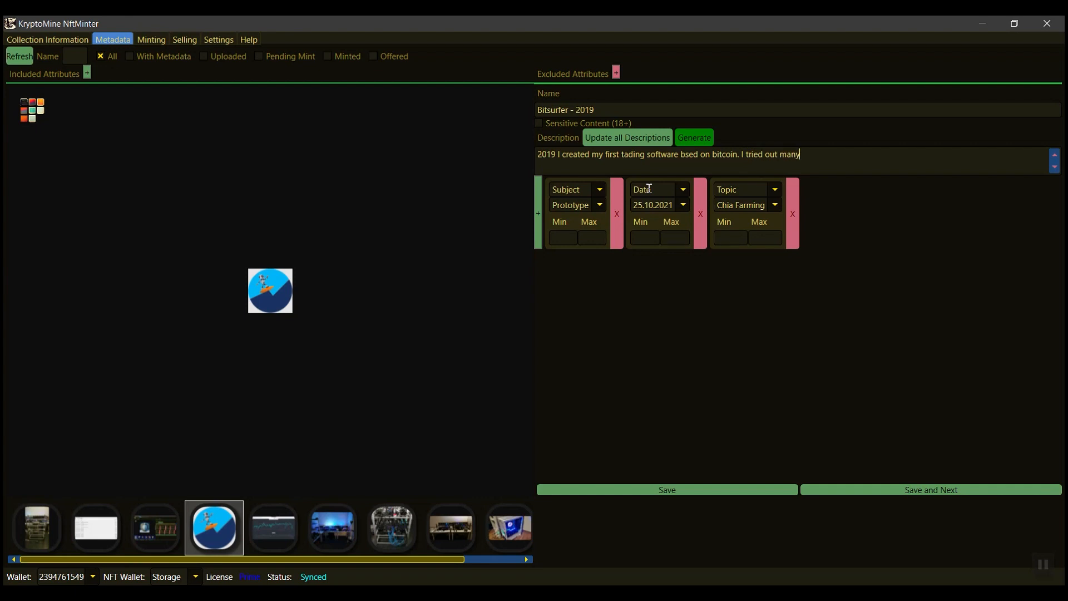
{"action": "type", "text": " strategies and learned a lot."}
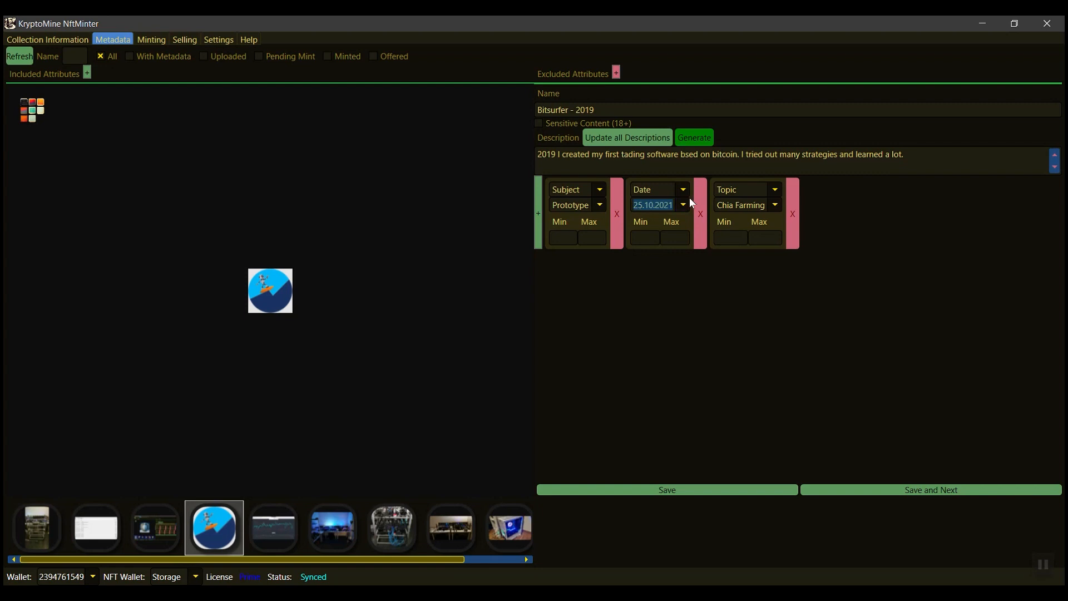
Set the Bitsurfer attributes to Date 2019, Topic Trading and Subject Software.
{"action": "type", "text": "2019"}
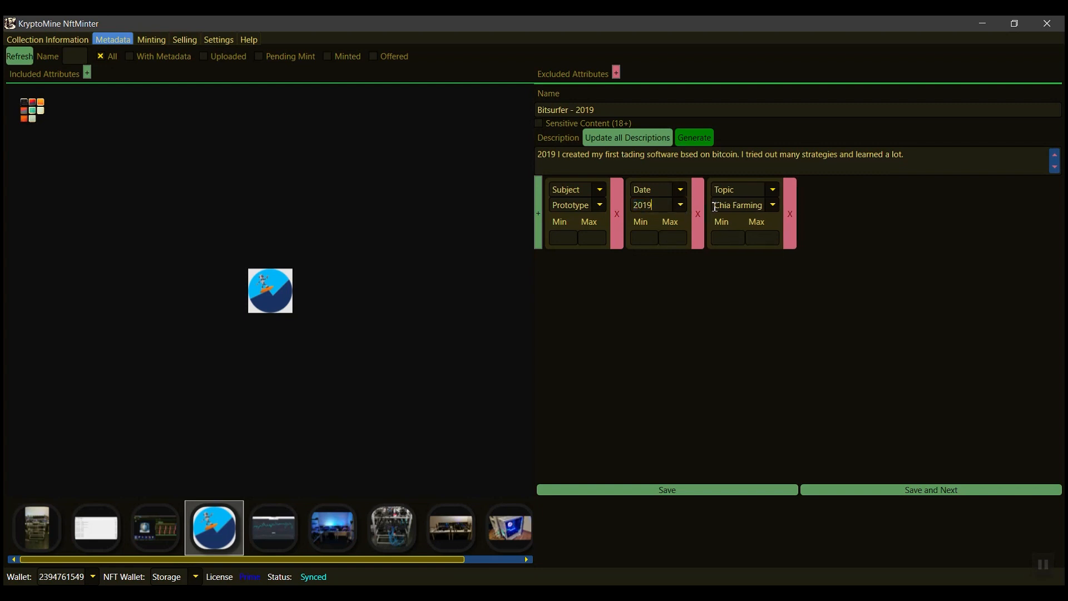
{"action": "left_click", "coordinate": [716, 205]}
{"action": "type", "text": "Trading"}
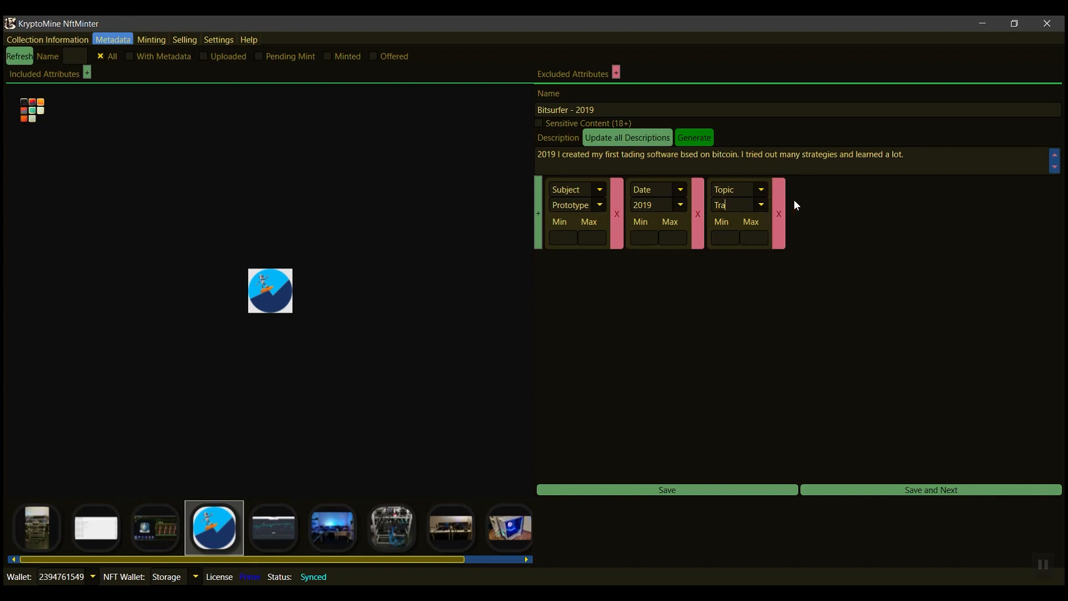
{"action": "left_click", "coordinate": [571, 201]}
{"action": "type", "text": "So"}
{"action": "left_click", "coordinate": [600, 207]}
{"action": "left_click", "coordinate": [602, 208]}
{"action": "type", "text": "Softwa"}
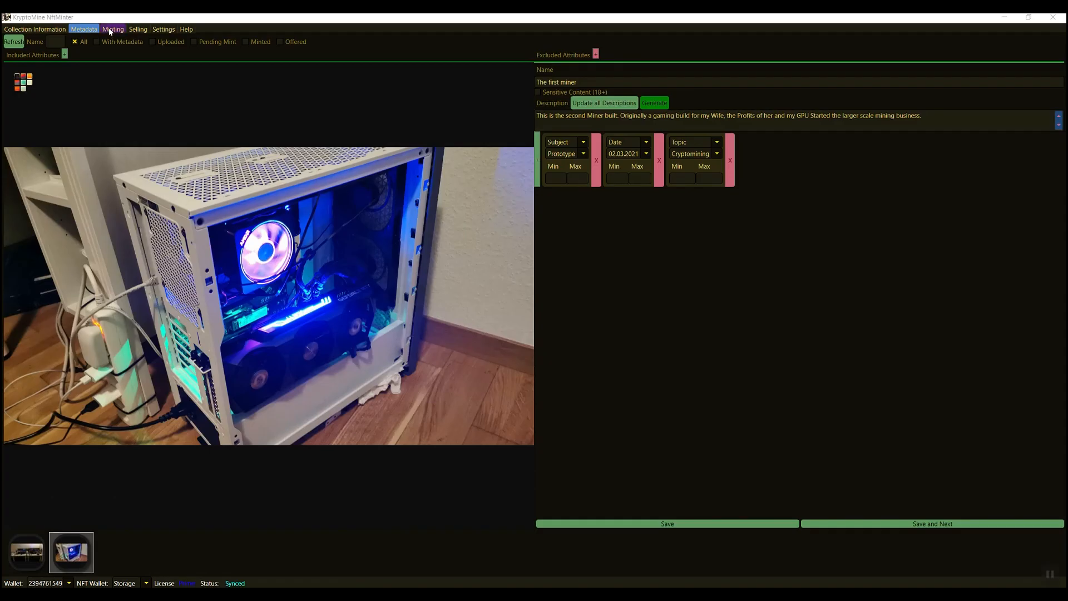
Start minting all the collection images that are waiting to be minted.
{"action": "left_click", "coordinate": [111, 29]}
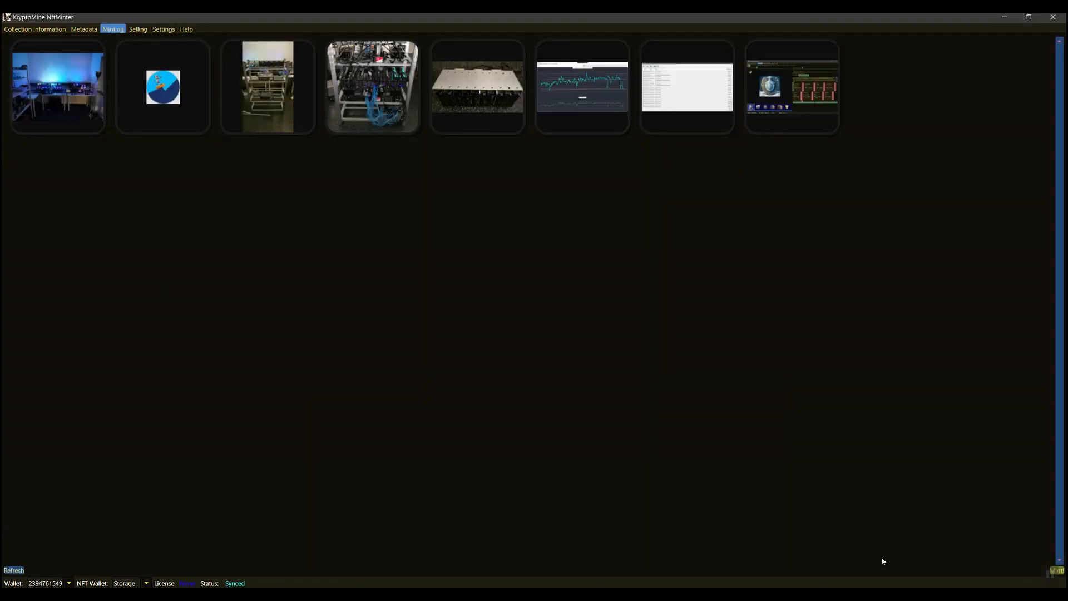
{"action": "left_click", "coordinate": [1057, 571]}
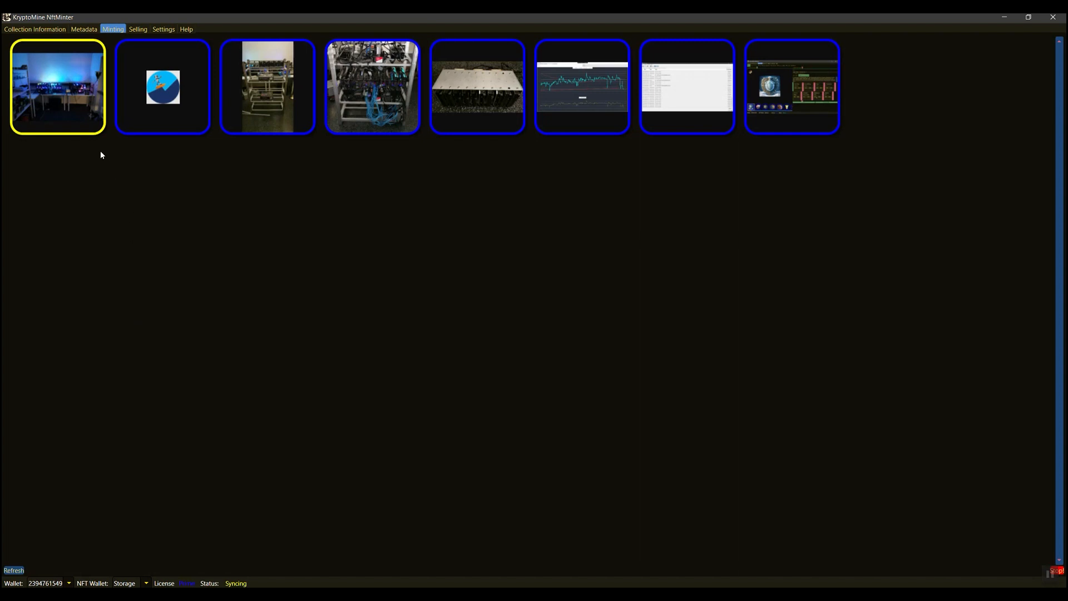
Check the minting queue and refresh the list of NFTs available for selling.
{"action": "left_click", "coordinate": [133, 32]}
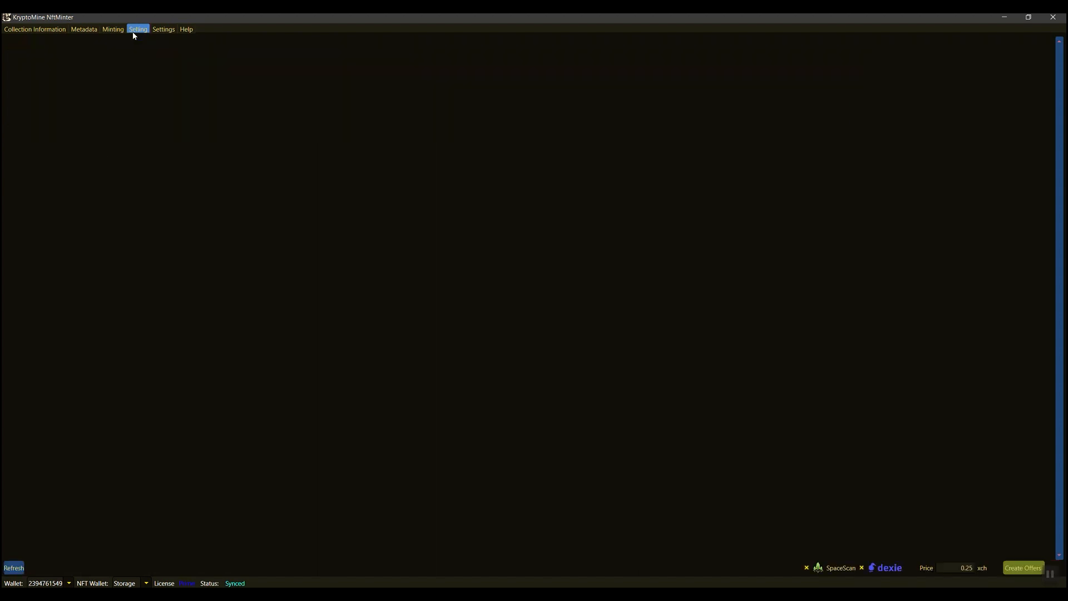
{"action": "left_click", "coordinate": [119, 31]}
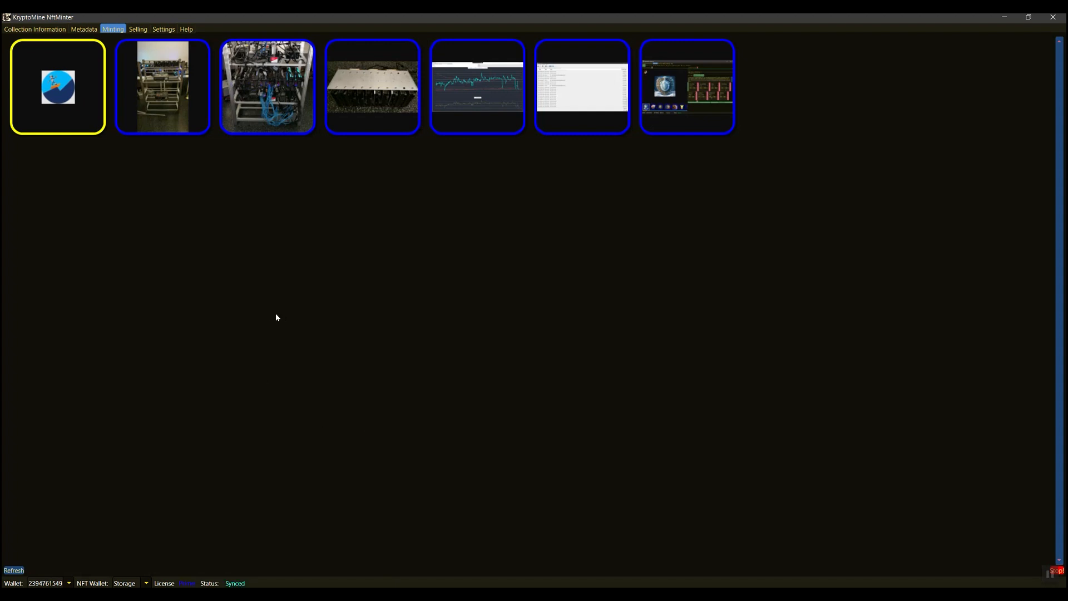
{"action": "left_click", "coordinate": [138, 29]}
{"action": "left_click", "coordinate": [14, 567]}
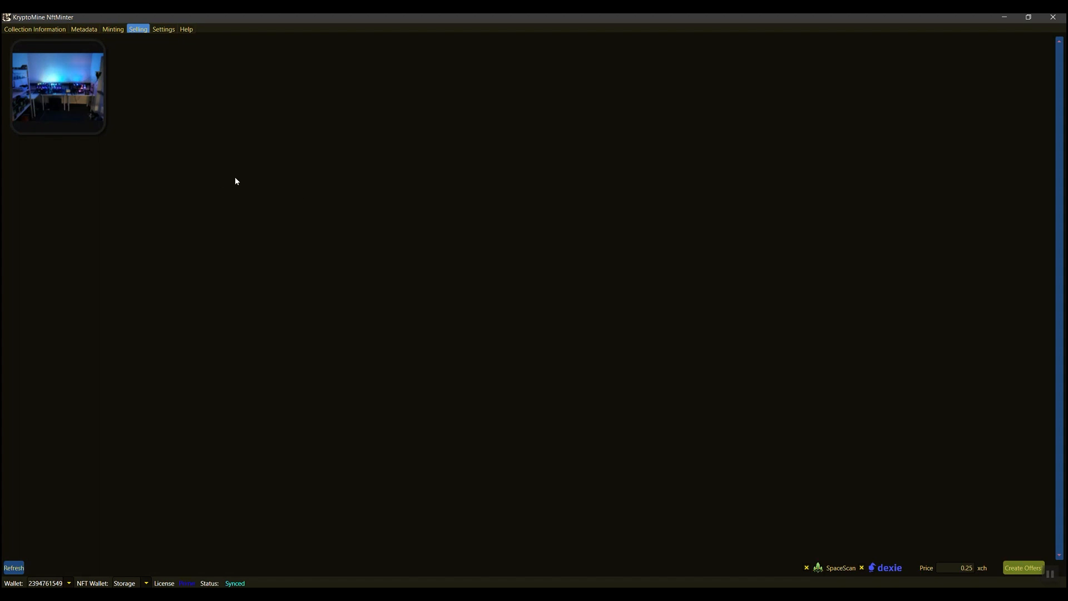
Look through the Chia-NFT-Minter wiki and its open issues in the built-in help, and return to the minting queue.
{"action": "left_click", "coordinate": [186, 30]}
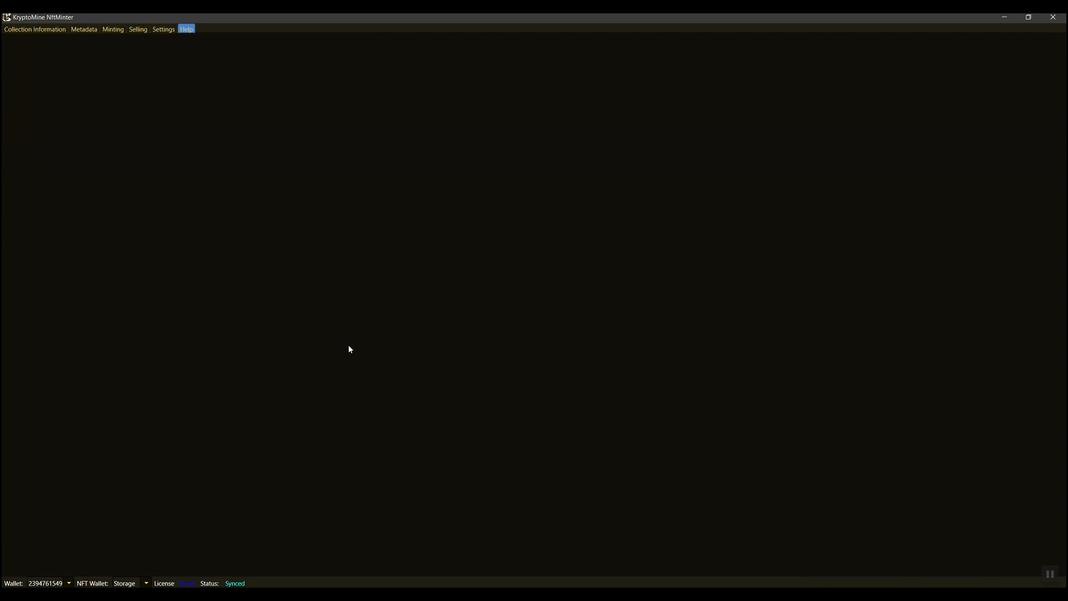
{"action": "scroll", "coordinate": [265, 316], "scroll_direction": "down", "scroll_amount": 1}
{"action": "scroll", "coordinate": [266, 315], "scroll_direction": "down", "scroll_amount": 7}
{"action": "scroll", "coordinate": [270, 307], "scroll_direction": "up", "scroll_amount": 8}
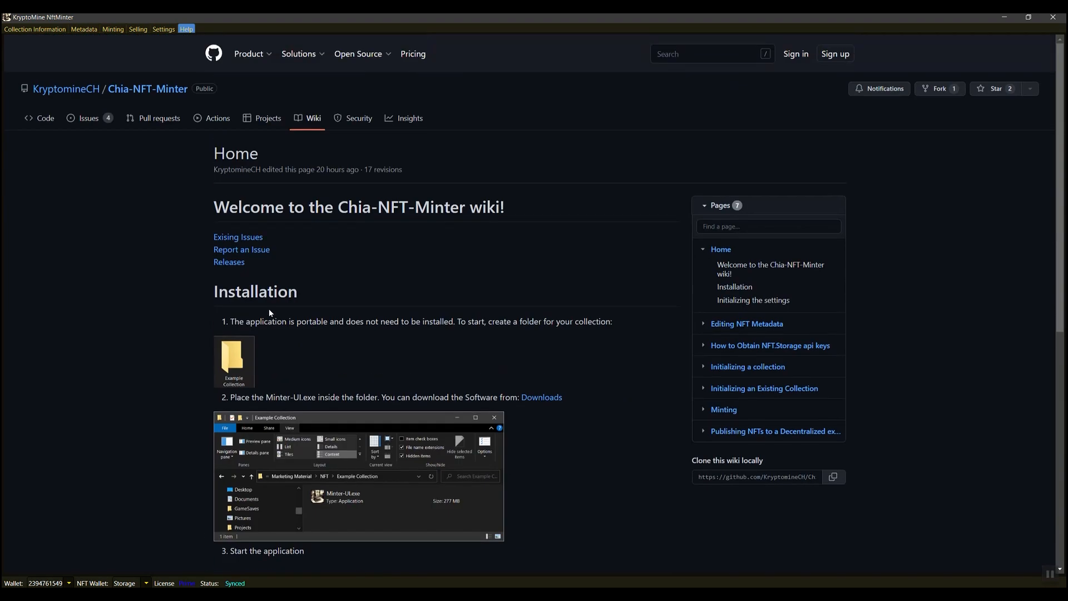
{"action": "left_click", "coordinate": [90, 123]}
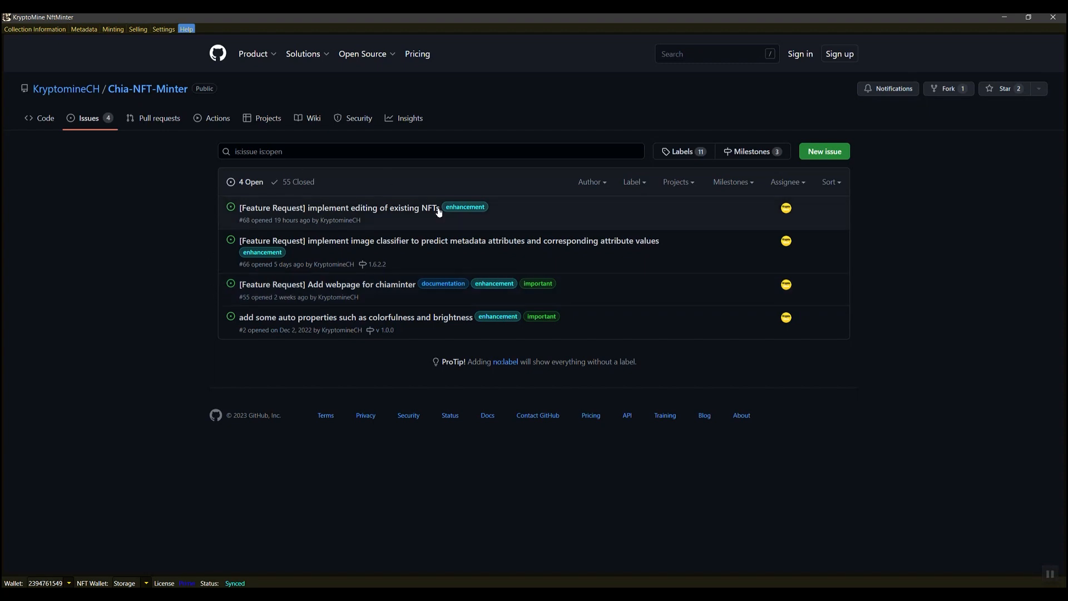
{"action": "left_click", "coordinate": [113, 30]}
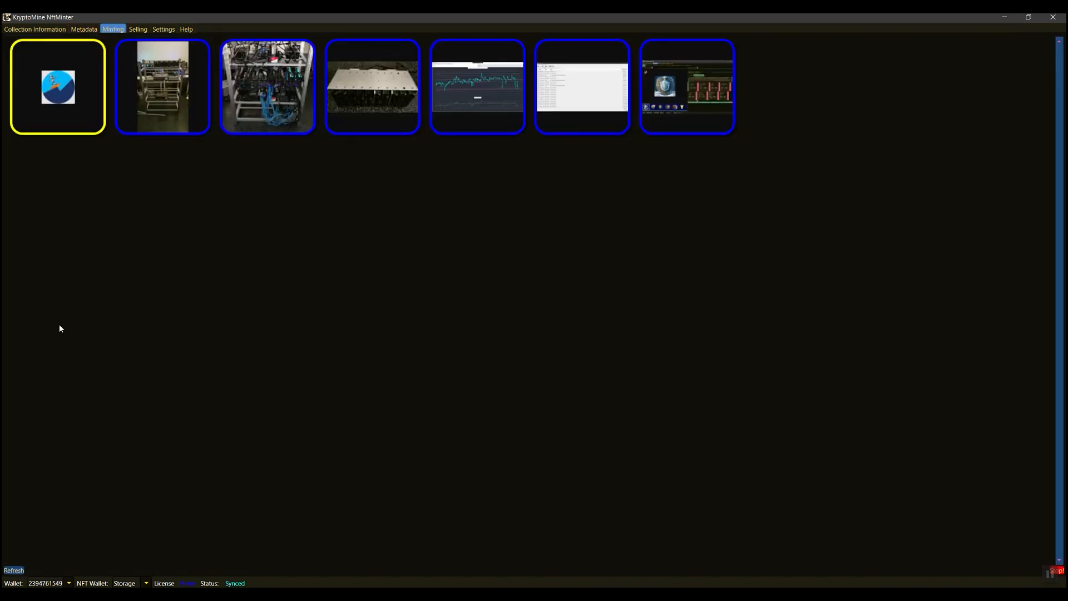
Switch to the Chia Blockchain wallet, dismiss its JavaScript error and check the pending balance of the Chia token.
{"action": "left_click", "coordinate": [402, 596]}
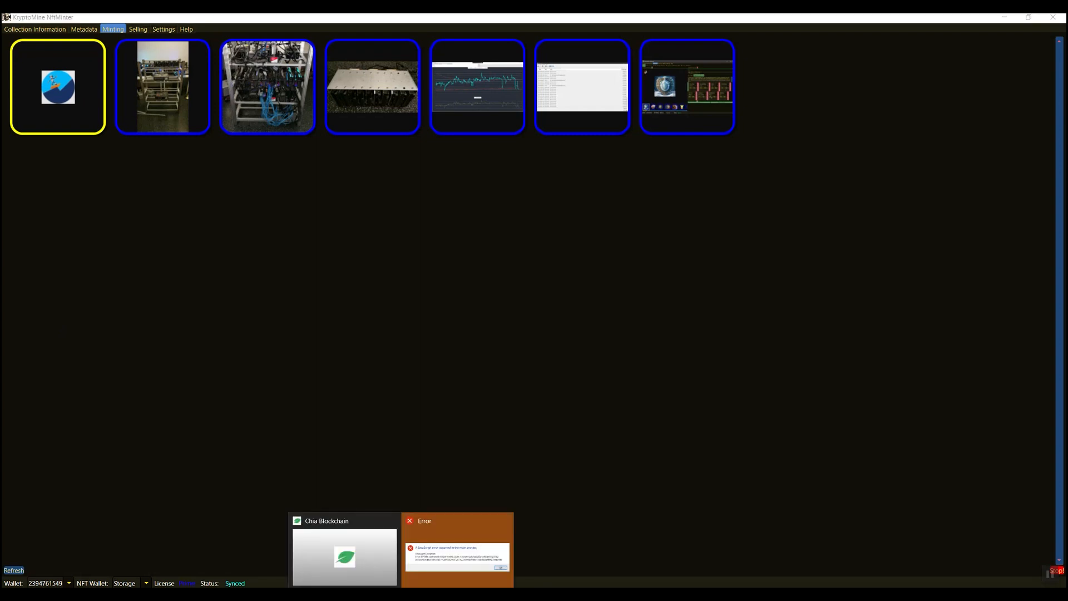
{"action": "left_click", "coordinate": [439, 567]}
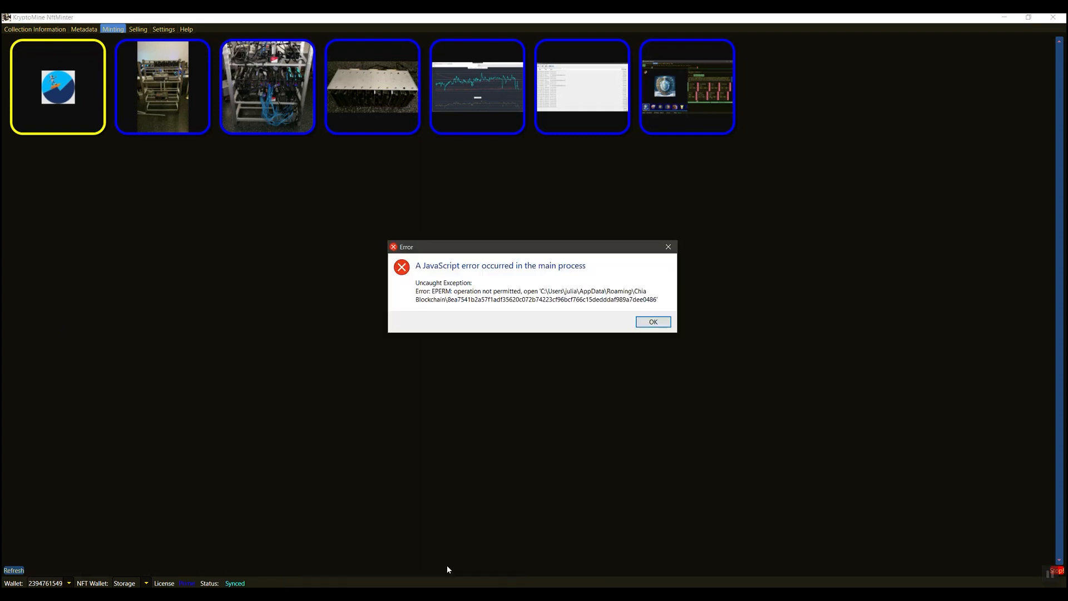
{"action": "left_click", "coordinate": [647, 321]}
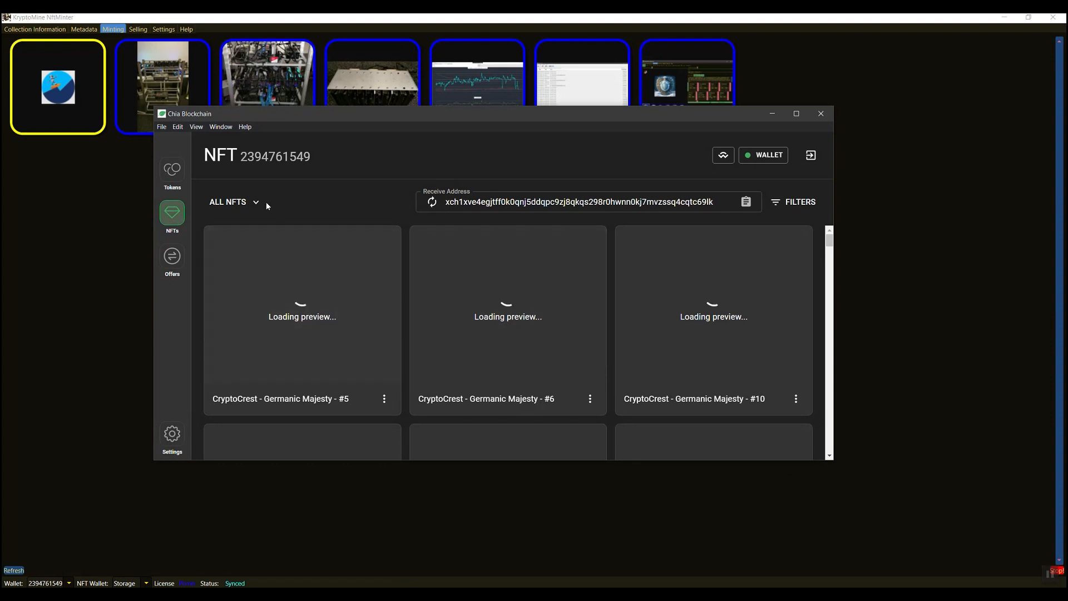
{"action": "left_click", "coordinate": [172, 170]}
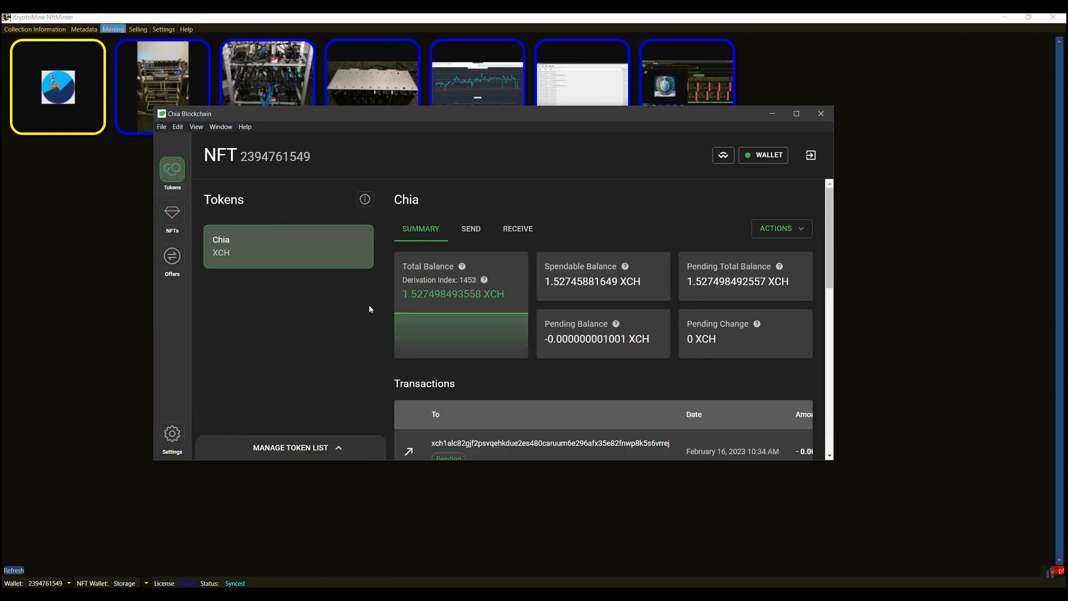
{"action": "left_click_drag", "start_coordinate": [548, 339], "coordinate": [643, 339]}
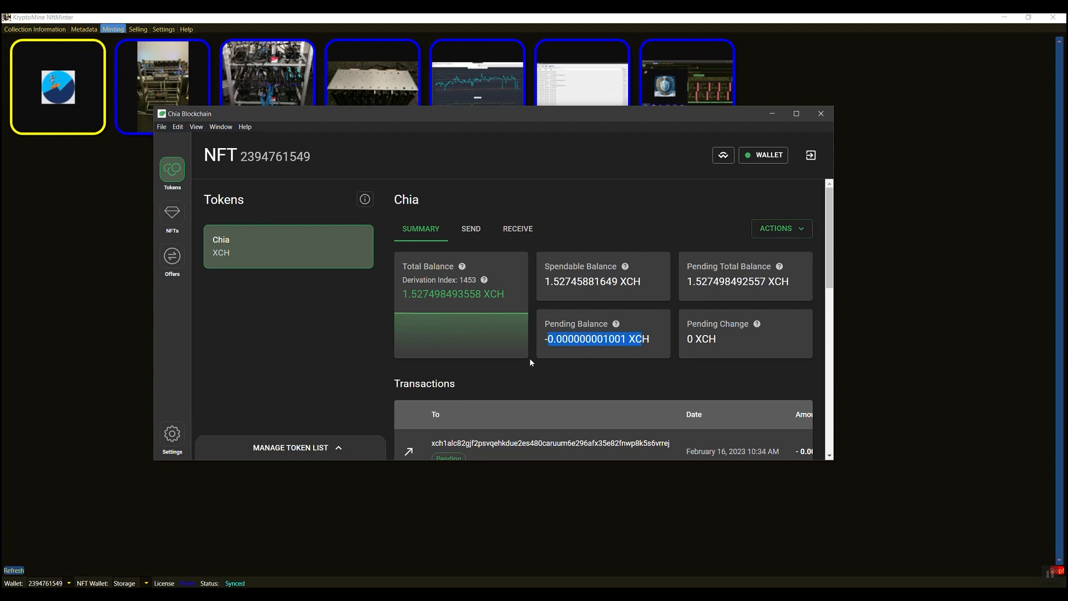
{"action": "left_click", "coordinate": [362, 358]}
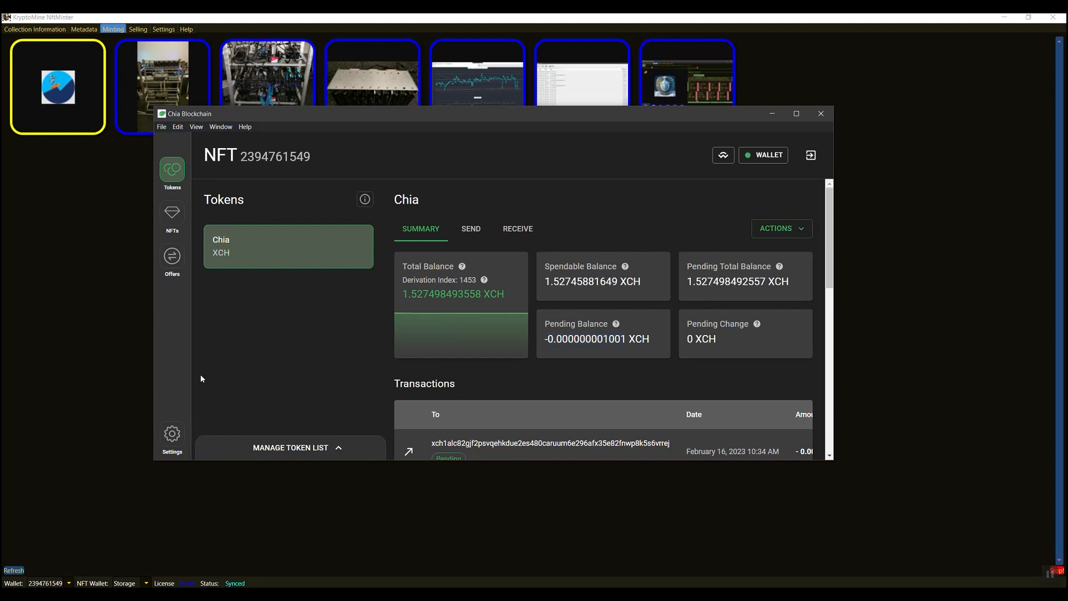
Browse all the NFTs in the Chia wallet to look for the newly minted one.
{"action": "left_click", "coordinate": [175, 212]}
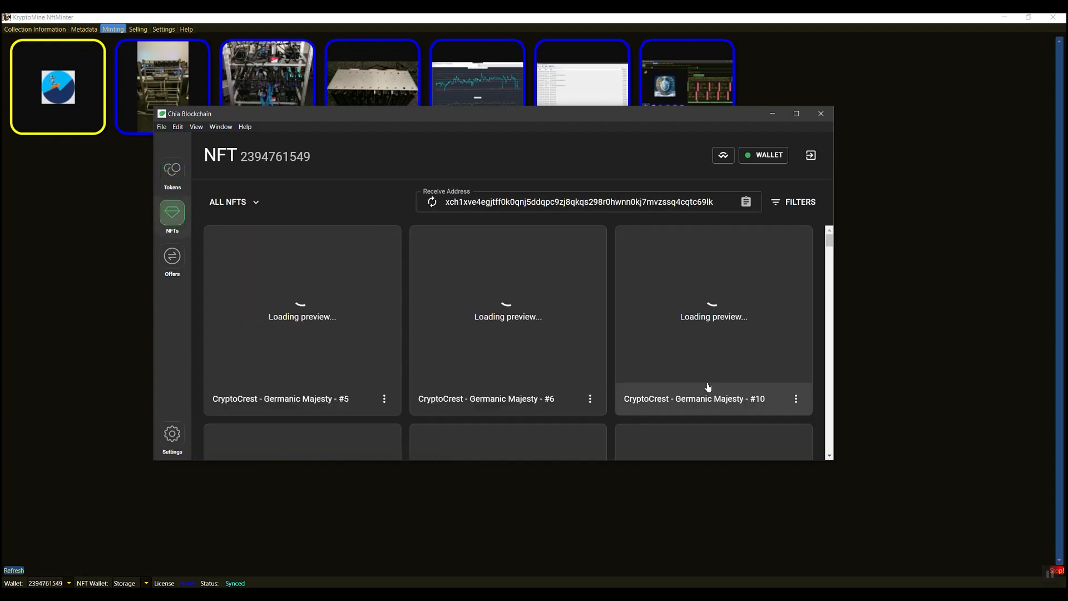
{"action": "left_click", "coordinate": [656, 322]}
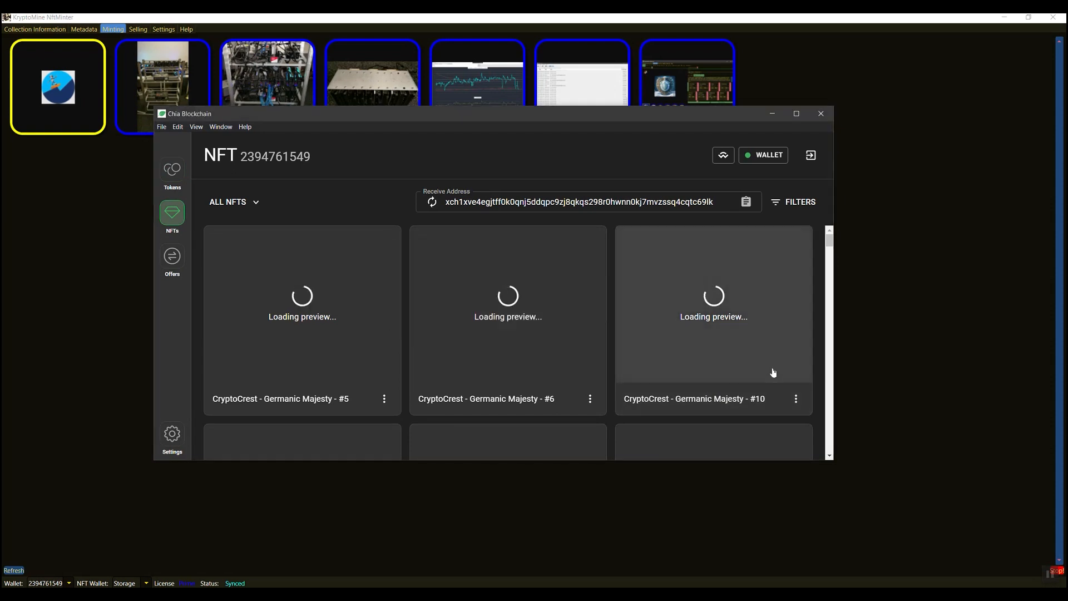
{"action": "scroll", "coordinate": [790, 353], "scroll_direction": "down", "scroll_amount": 7}
{"action": "left_click_drag", "start_coordinate": [830, 257], "coordinate": [818, 375]}
{"action": "left_click_drag", "start_coordinate": [816, 418], "coordinate": [837, 483]}
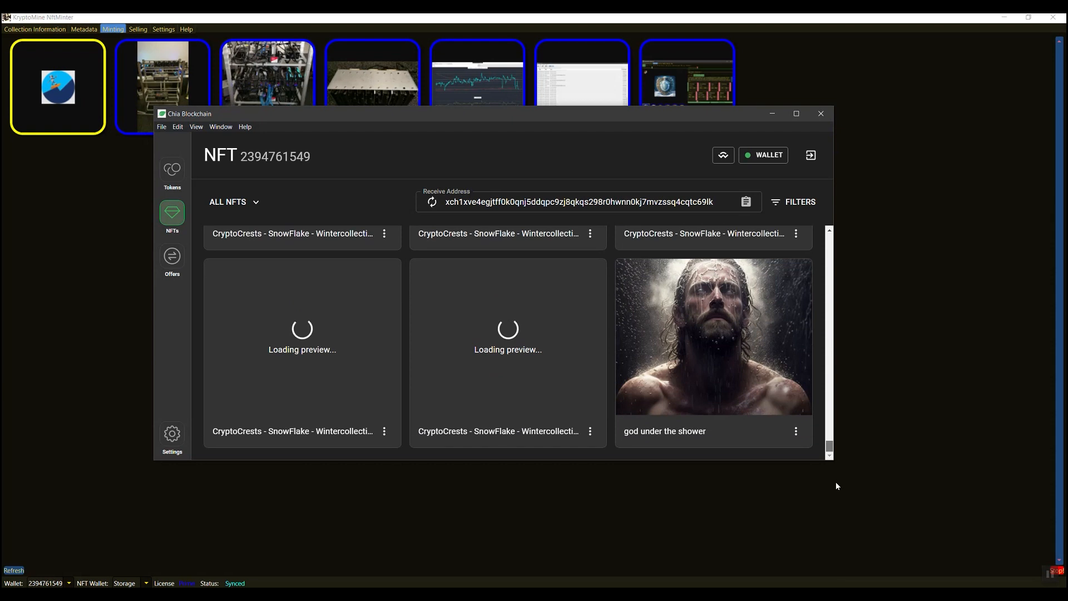
{"action": "scroll", "coordinate": [683, 356], "scroll_direction": "up", "scroll_amount": 3}
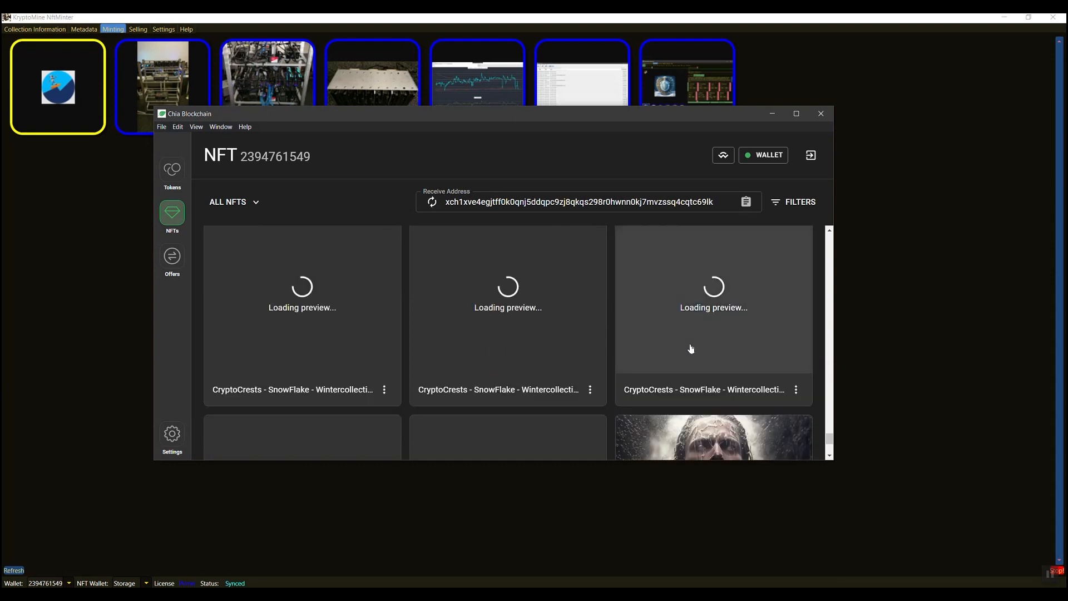
{"action": "scroll", "coordinate": [690, 351], "scroll_direction": "up", "scroll_amount": 8}
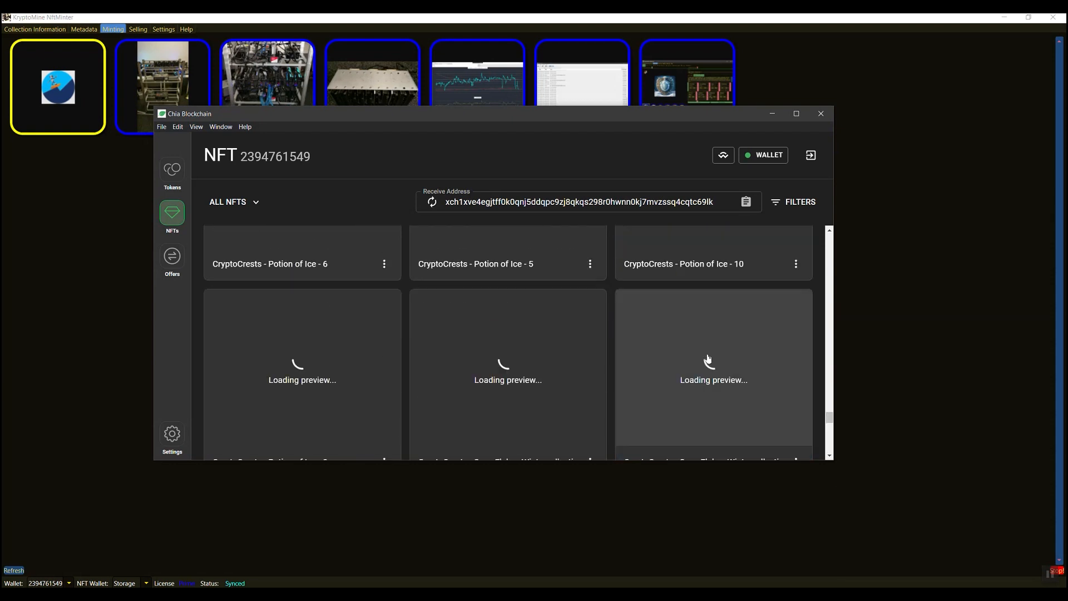
{"action": "scroll", "coordinate": [707, 356], "scroll_direction": "down", "scroll_amount": 1}
{"action": "scroll", "coordinate": [710, 350], "scroll_direction": "up", "scroll_amount": 4}
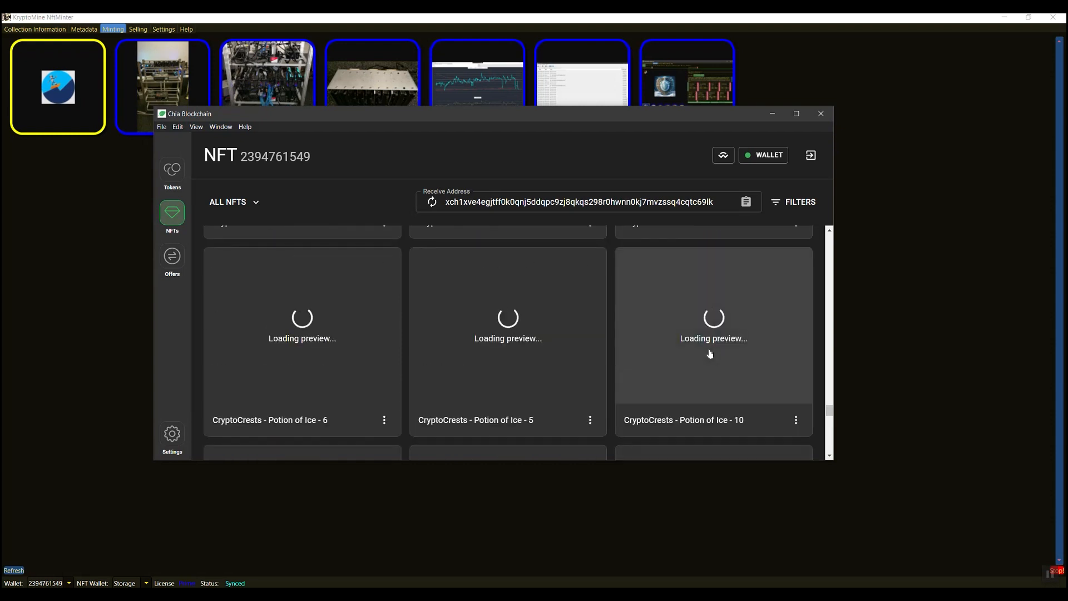
{"action": "scroll", "coordinate": [701, 353], "scroll_direction": "up", "scroll_amount": 3}
{"action": "scroll", "coordinate": [675, 349], "scroll_direction": "up", "scroll_amount": 1}
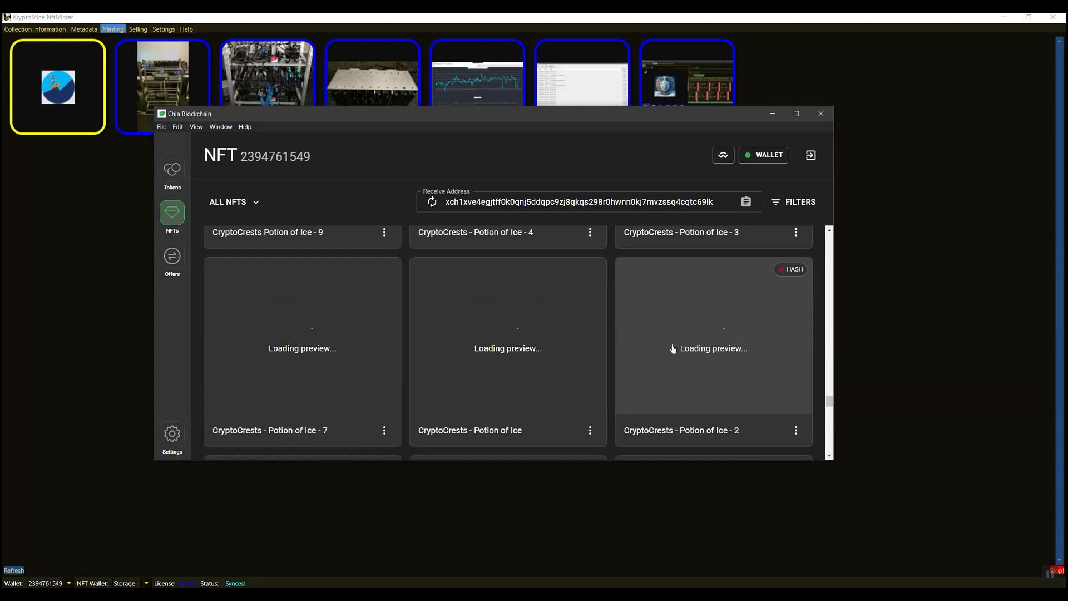
Limit the NFT list to the Storage wallet and open the mining office NFT to review its image and description.
{"action": "left_click", "coordinate": [255, 209]}
{"action": "left_click", "coordinate": [220, 266]}
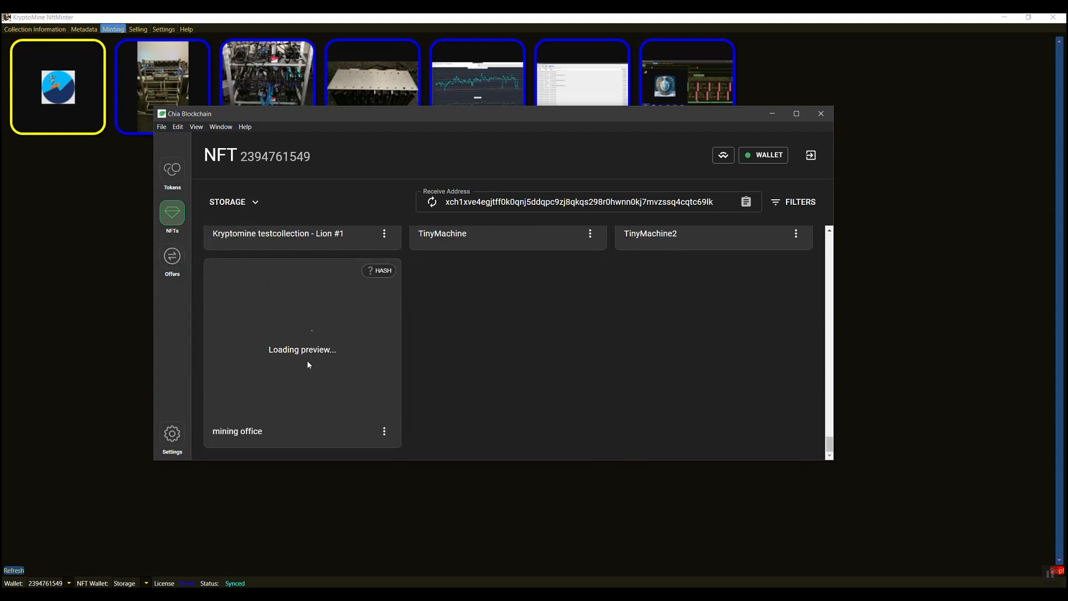
{"action": "left_click", "coordinate": [274, 416]}
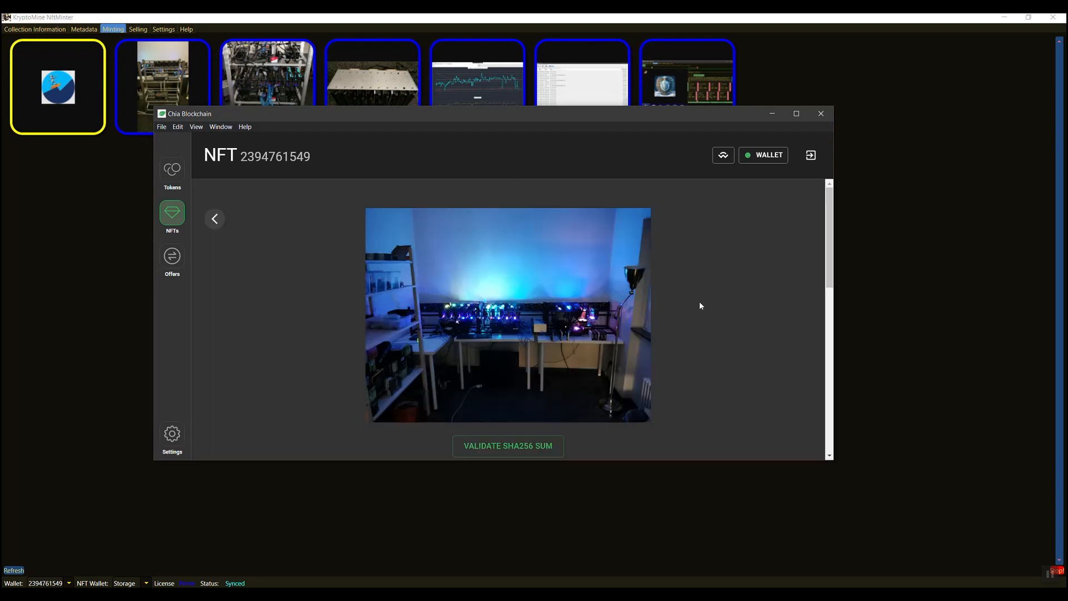
{"action": "scroll", "coordinate": [721, 315], "scroll_direction": "down", "scroll_amount": 3}
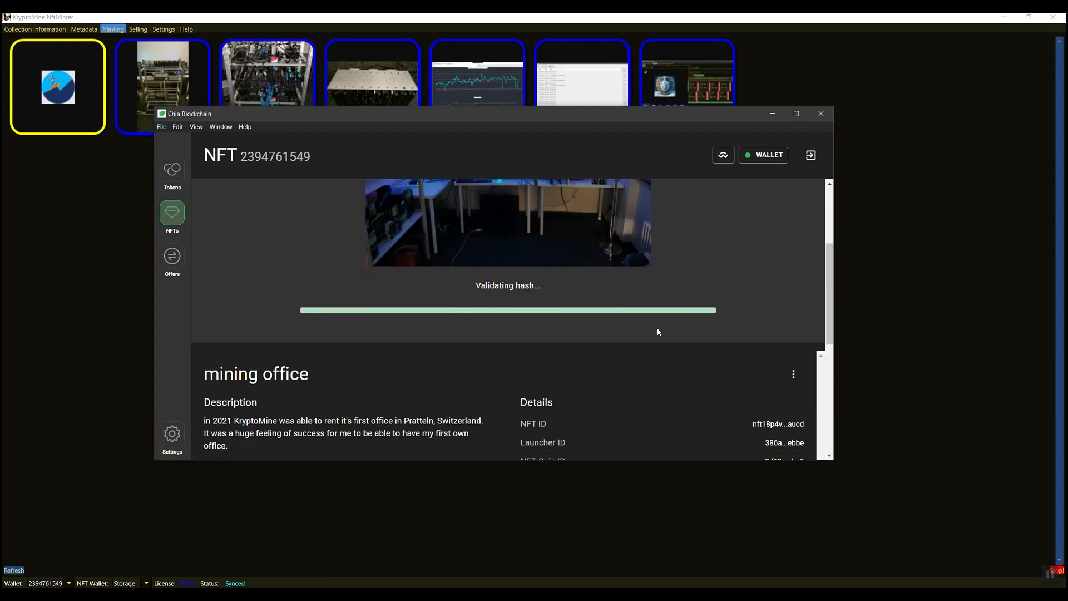
{"action": "scroll", "coordinate": [649, 319], "scroll_direction": "up", "scroll_amount": 3}
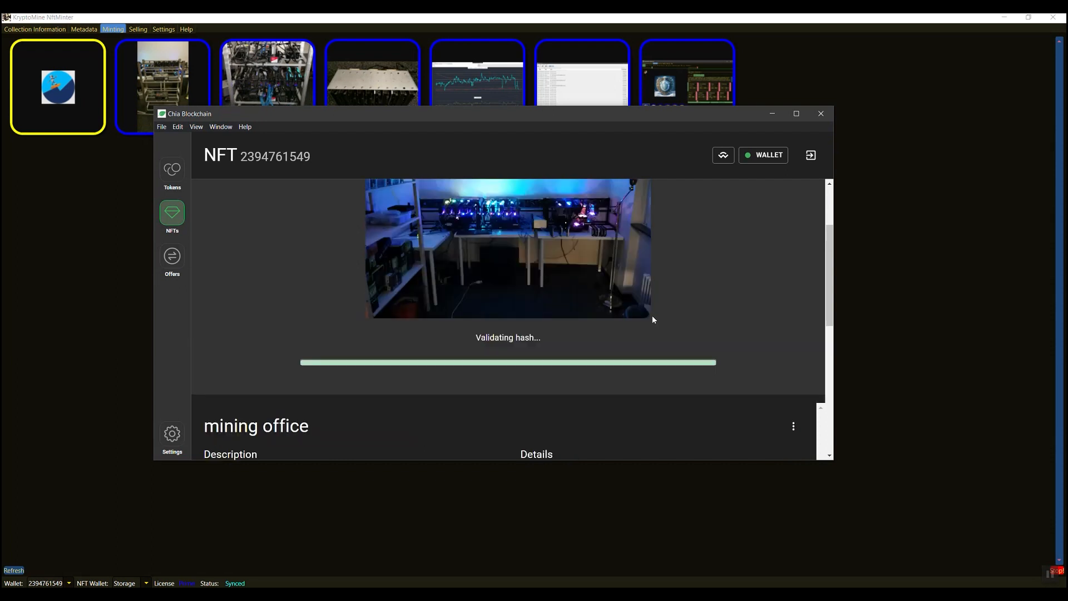
Review the mining office NFT's description, collection, properties and on-chain details in the Chia wallet.
{"action": "scroll", "coordinate": [656, 314], "scroll_direction": "down", "scroll_amount": 6}
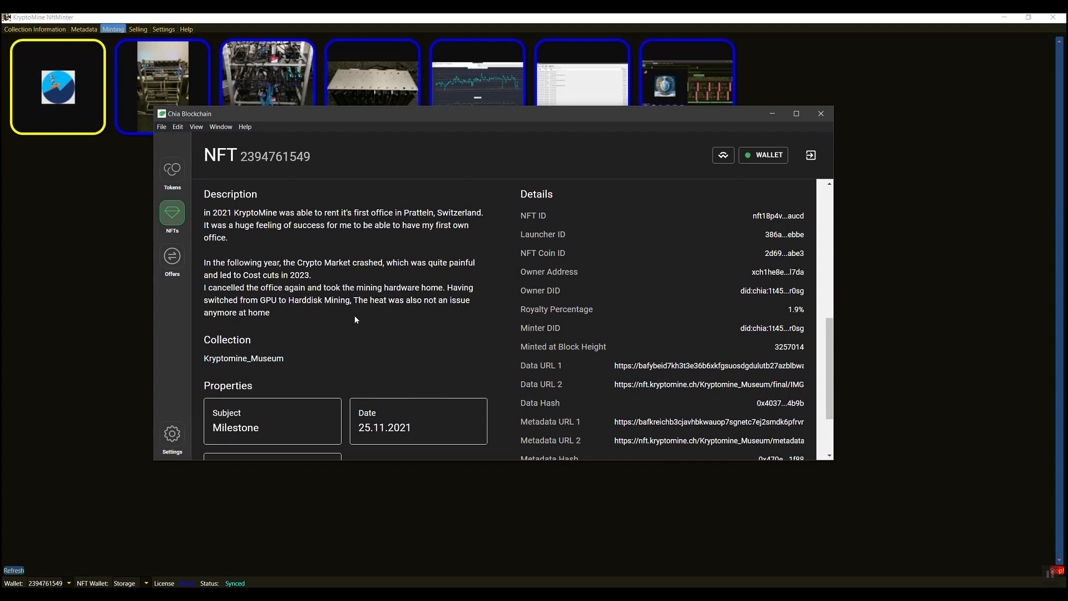
{"action": "scroll", "coordinate": [356, 323], "scroll_direction": "down", "scroll_amount": 3}
{"action": "scroll", "coordinate": [688, 404], "scroll_direction": "up", "scroll_amount": 12}
{"action": "scroll", "coordinate": [718, 387], "scroll_direction": "down", "scroll_amount": 2}
View the mining office NFT on MintGarden and read its description, creator, collection, attributes and provenance.
{"action": "left_click", "coordinate": [793, 428]}
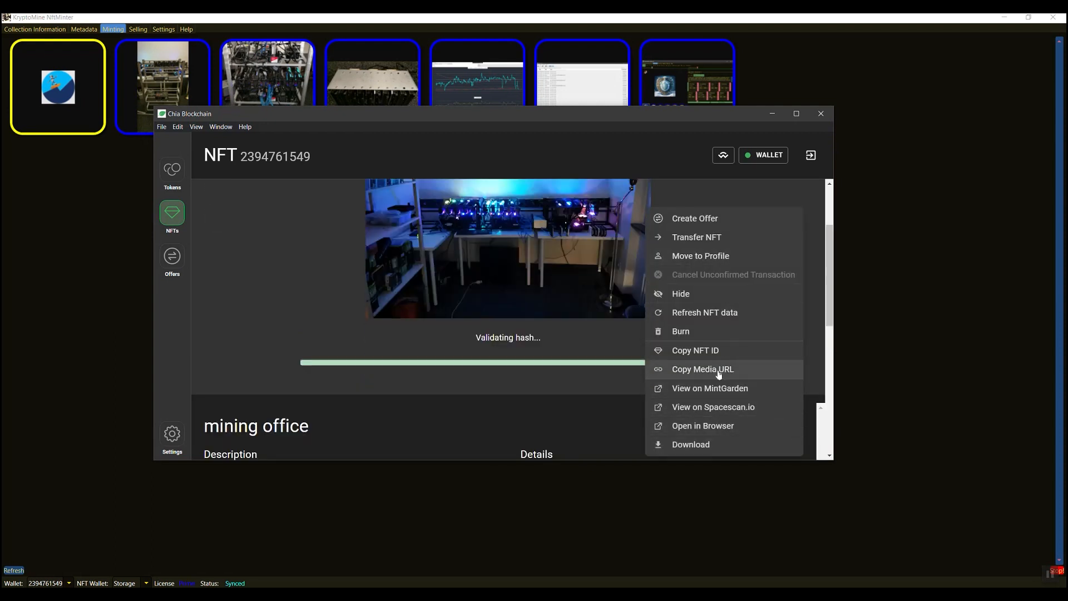
{"action": "left_click", "coordinate": [754, 393]}
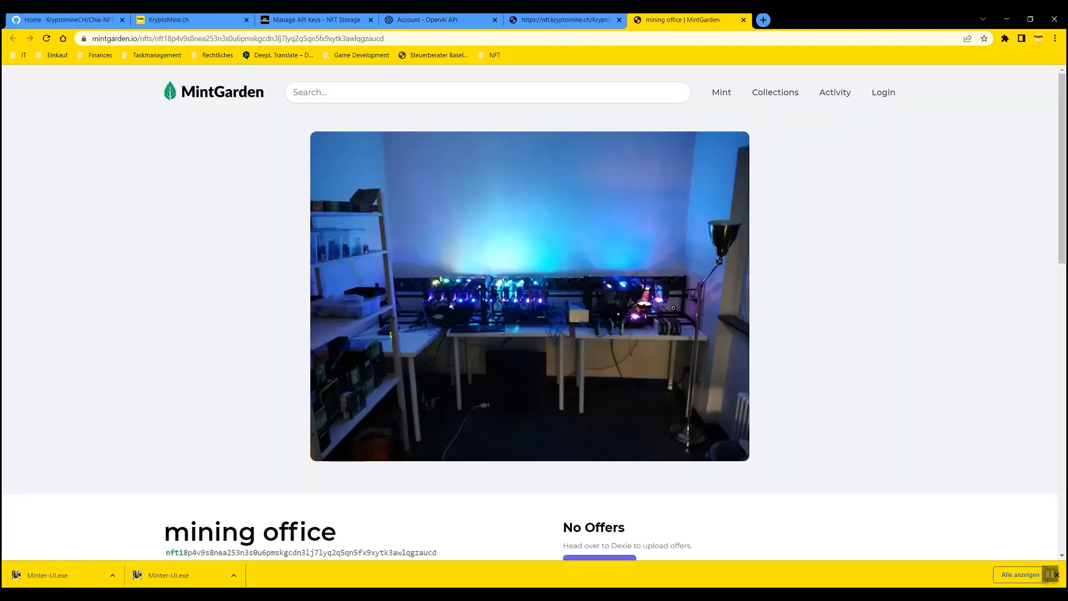
{"action": "scroll", "coordinate": [768, 281], "scroll_direction": "down", "scroll_amount": 3}
{"action": "scroll", "coordinate": [769, 281], "scroll_direction": "down", "scroll_amount": 2}
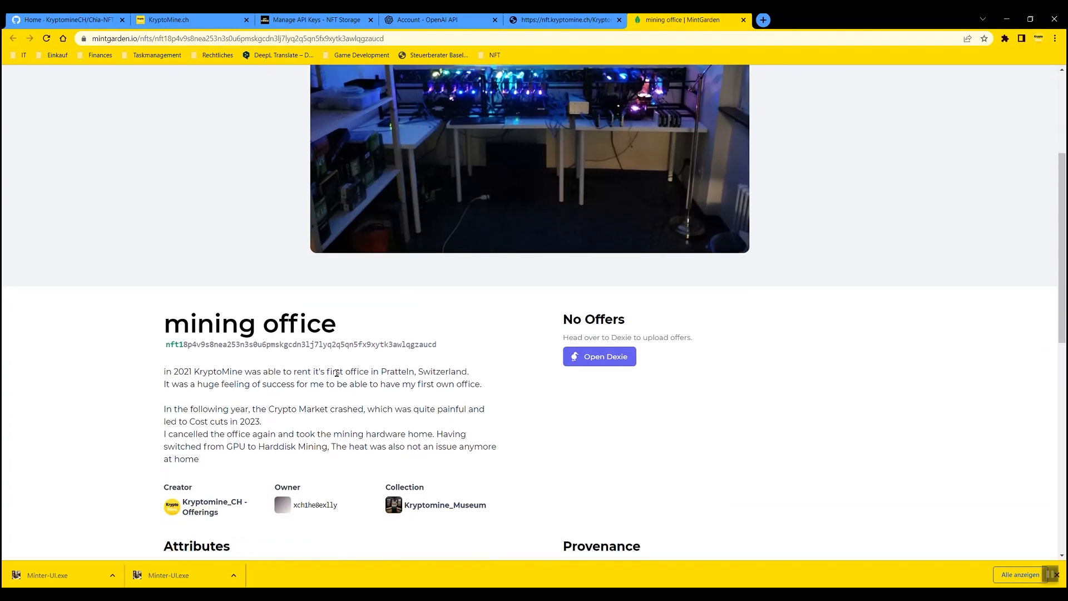
{"action": "scroll", "coordinate": [333, 375], "scroll_direction": "down", "scroll_amount": 3}
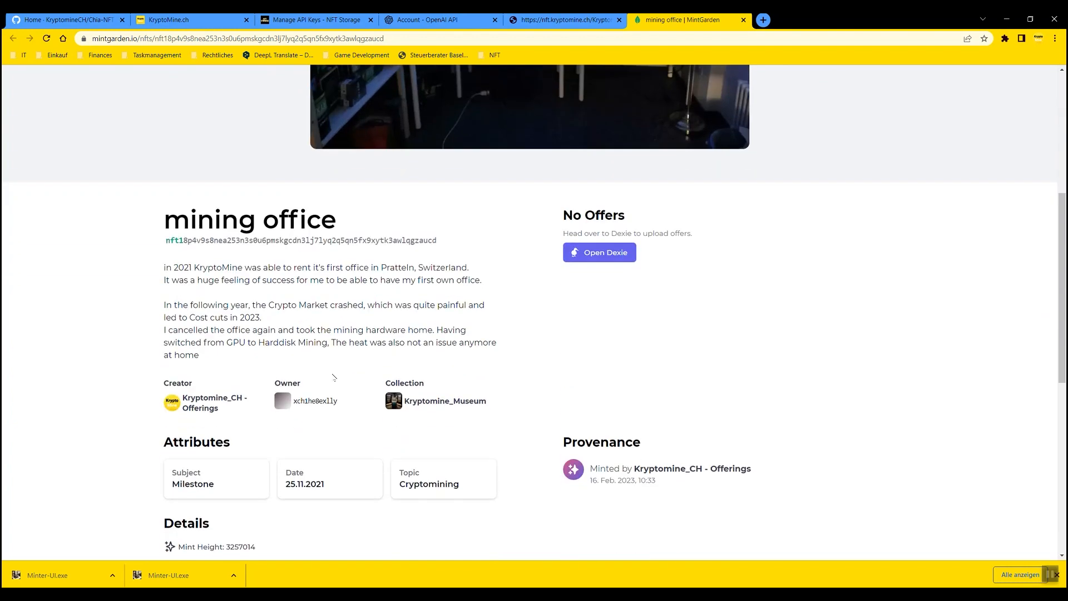
{"action": "scroll", "coordinate": [335, 371], "scroll_direction": "down", "scroll_amount": 1}
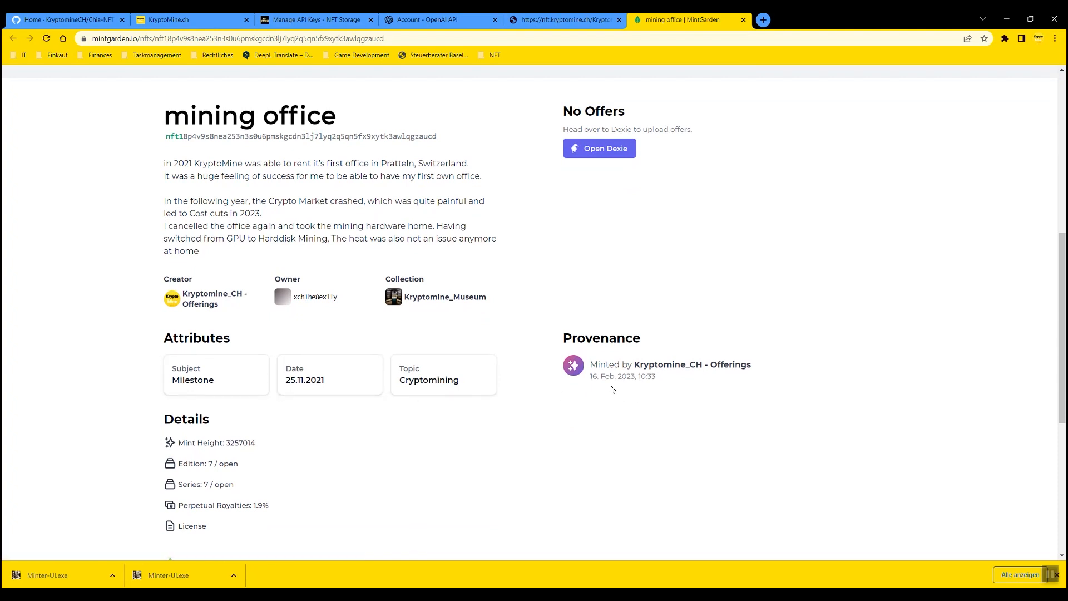
Examine the NFT's mint details, edition, royalties, license and original URI links on MintGarden, and return to its image.
{"action": "scroll", "coordinate": [461, 400], "scroll_direction": "down", "scroll_amount": 2}
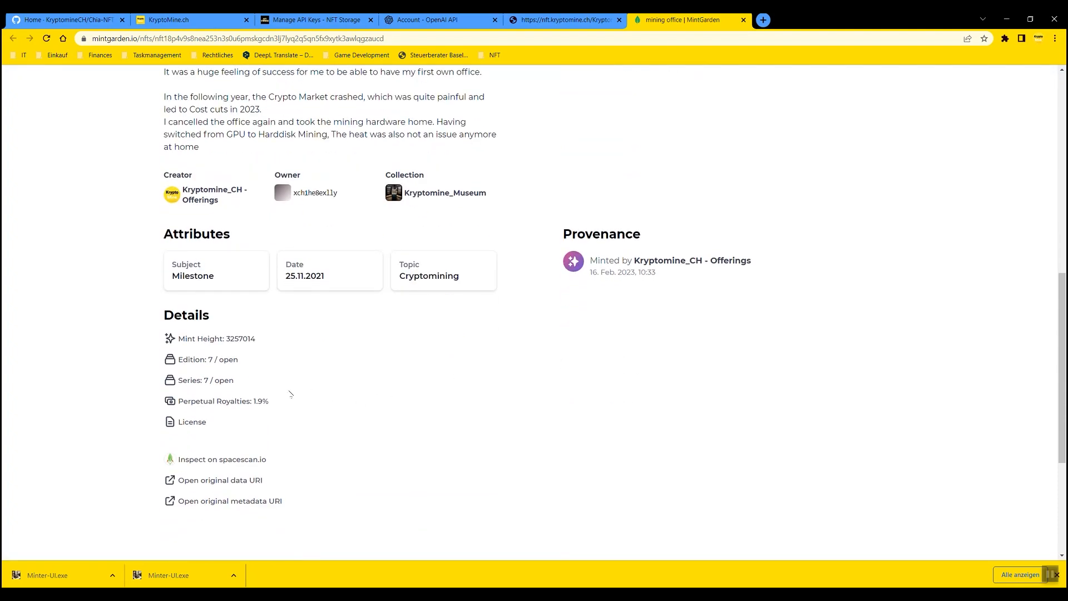
{"action": "scroll", "coordinate": [282, 395], "scroll_direction": "down", "scroll_amount": 1}
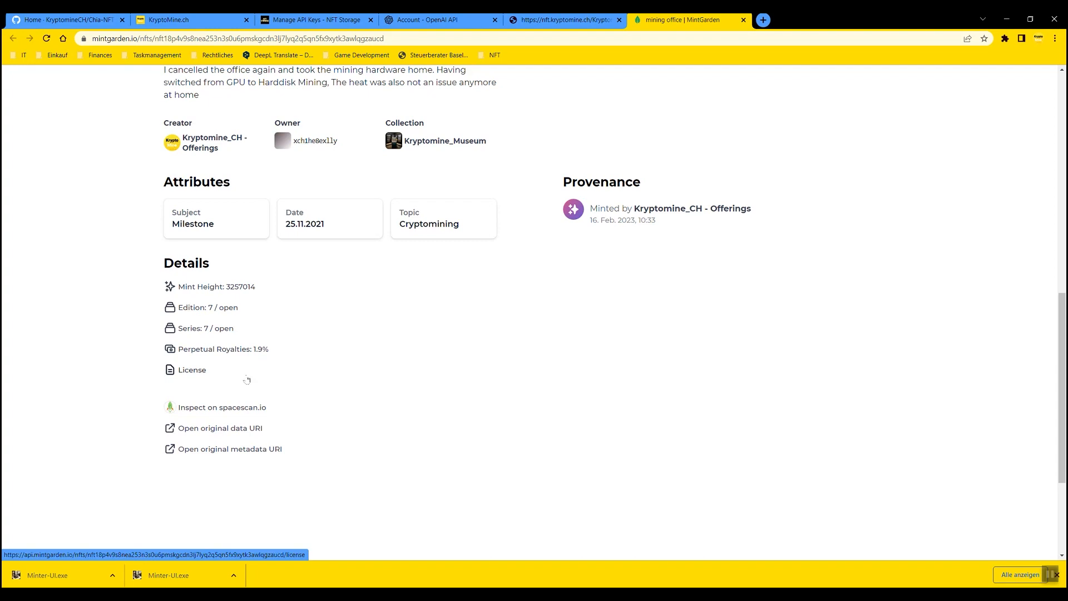
{"action": "scroll", "coordinate": [279, 385], "scroll_direction": "down", "scroll_amount": 1}
{"action": "scroll", "coordinate": [388, 376], "scroll_direction": "down", "scroll_amount": 2}
{"action": "scroll", "coordinate": [387, 369], "scroll_direction": "up", "scroll_amount": 4}
{"action": "scroll", "coordinate": [384, 367], "scroll_direction": "down", "scroll_amount": 2}
{"action": "scroll", "coordinate": [377, 371], "scroll_direction": "up", "scroll_amount": 10}
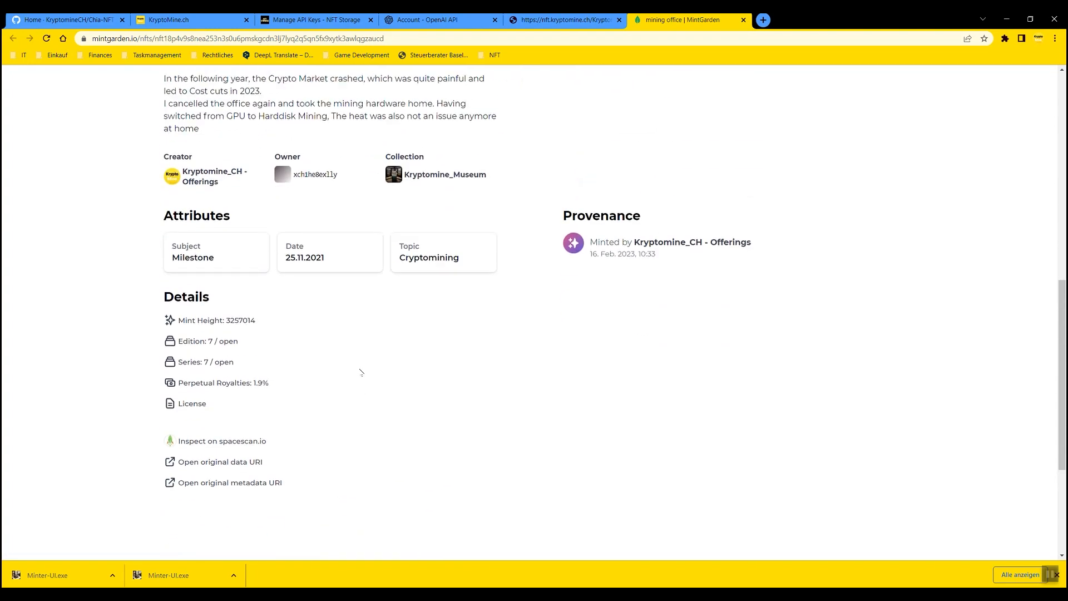
{"action": "scroll", "coordinate": [354, 389], "scroll_direction": "down", "scroll_amount": 5}
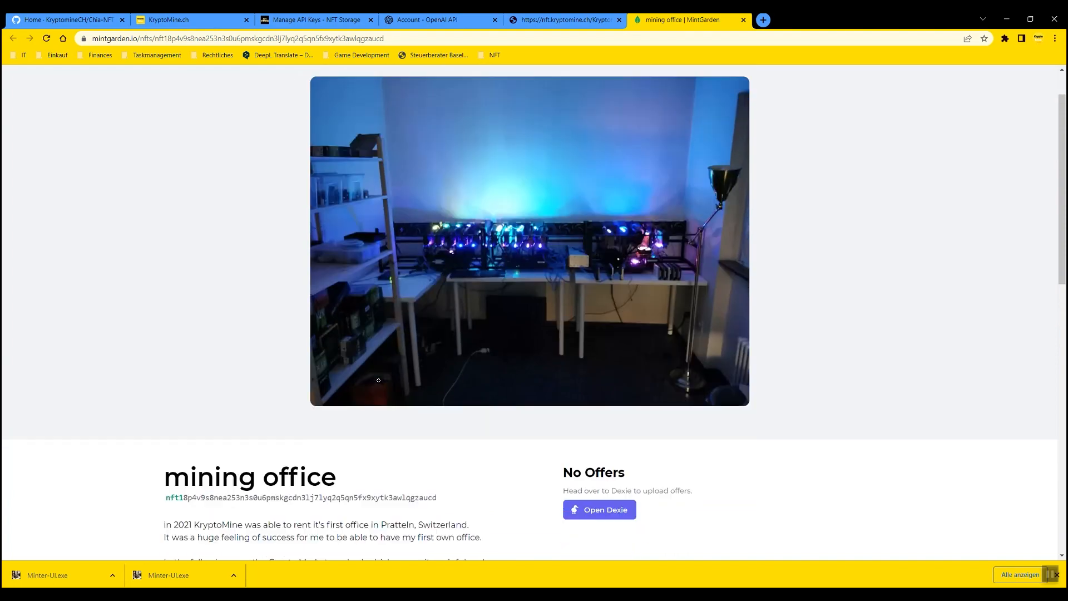